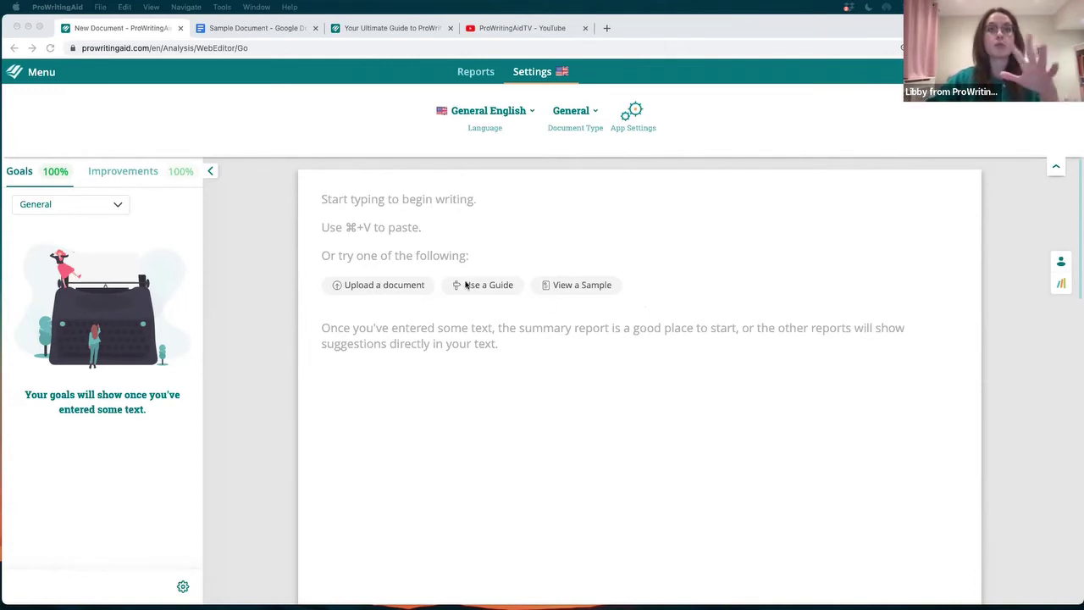
- Display the available writing reports and start uploading a document from the computer
{"action": "left_click", "coordinate": [477, 73]}
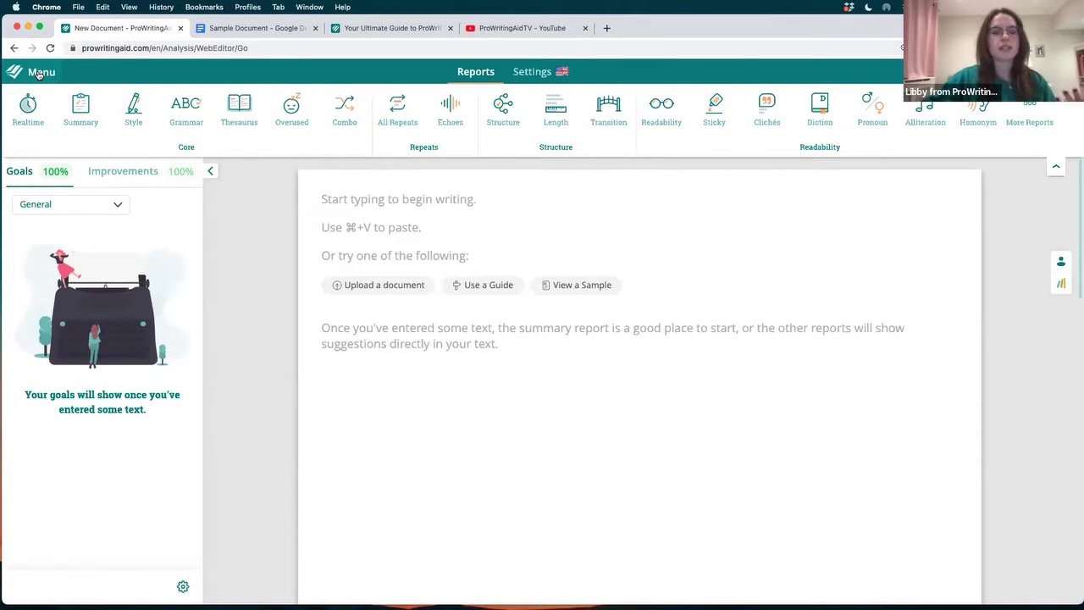
{"action": "left_click", "coordinate": [38, 74]}
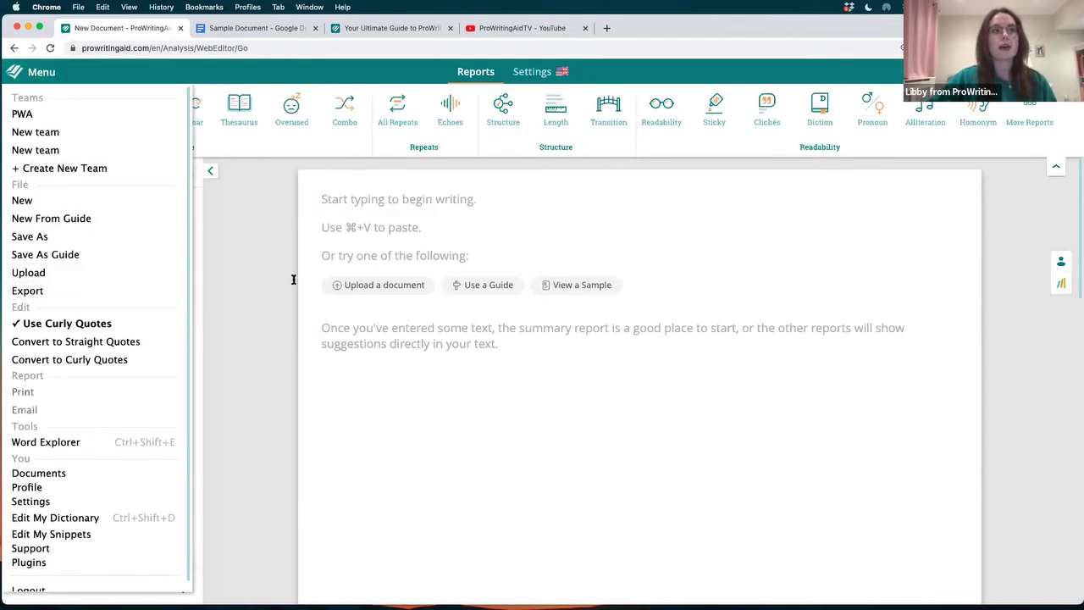
{"action": "left_click", "coordinate": [377, 285]}
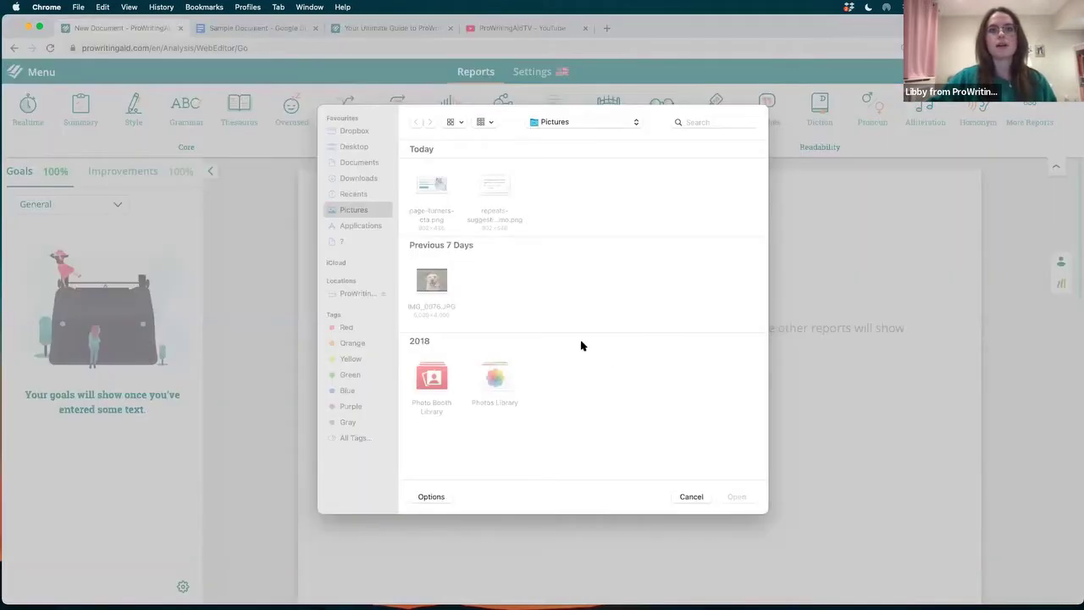
{"action": "left_click", "coordinate": [683, 122]}
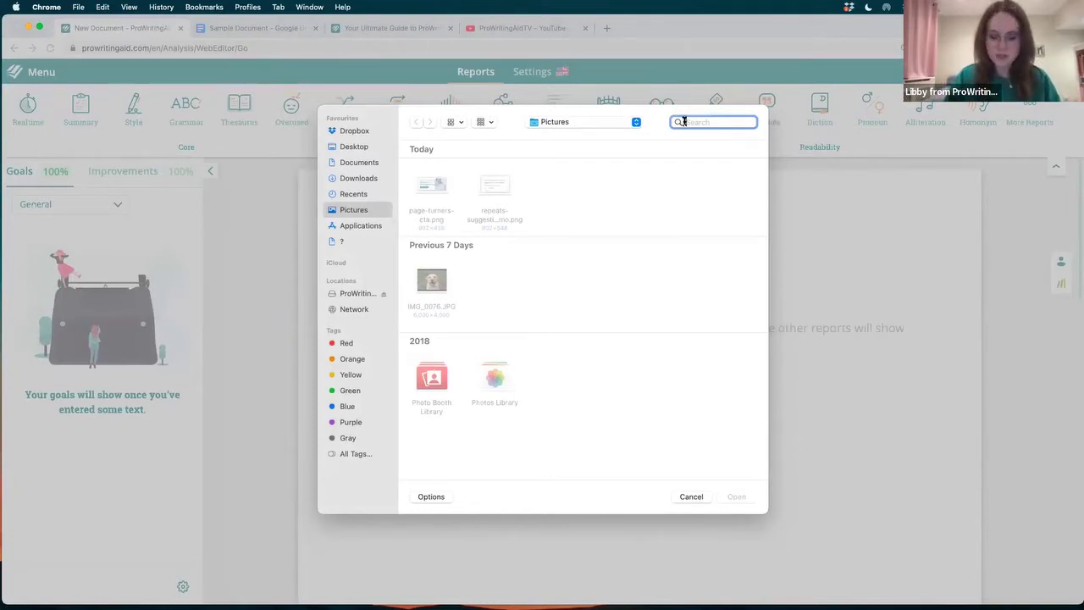
{"action": "type", "text": "prowr"}
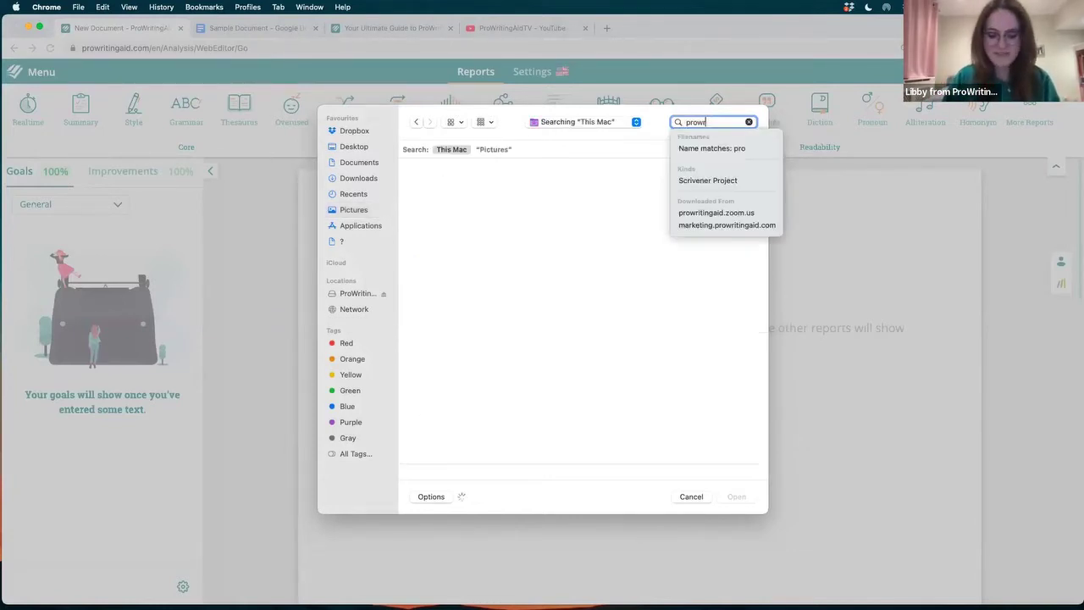
{"action": "type", "text": "iting"}
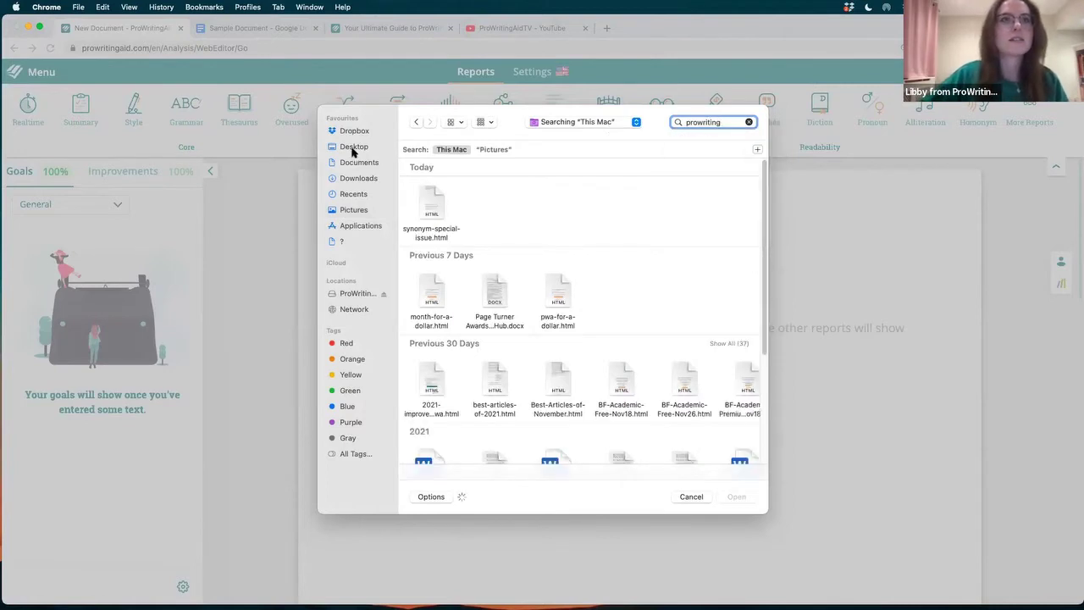
- Upload Sample Doc PWA 101.docx from the ProWritingAid 101 folder on the Desktop
{"action": "left_click", "coordinate": [354, 147]}
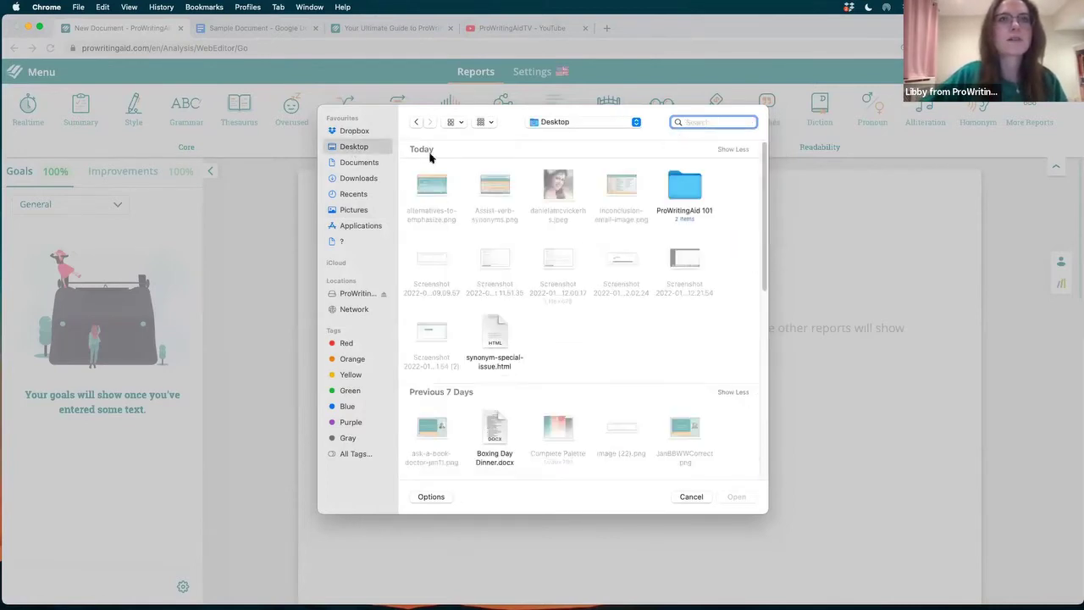
{"action": "double_click", "coordinate": [680, 194]}
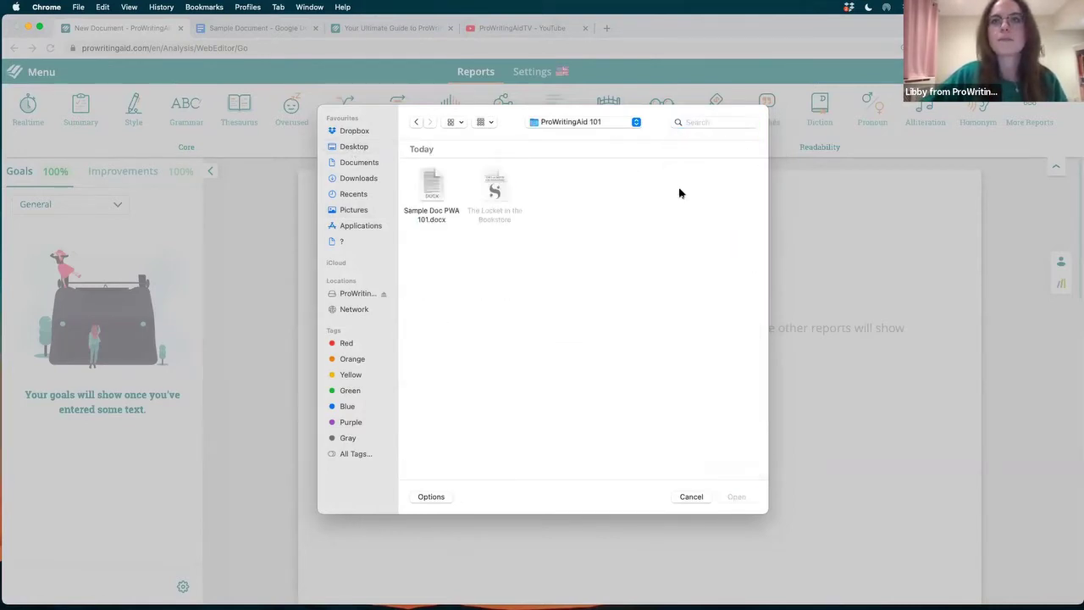
{"action": "double_click", "coordinate": [434, 184]}
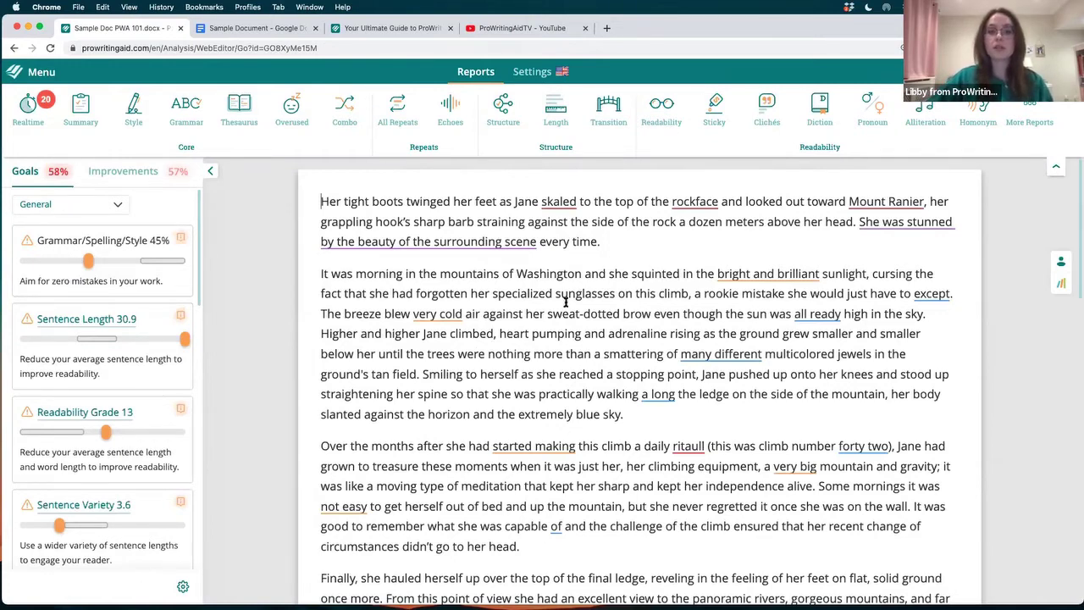
- Review the uploaded document's writing goals for the General document type, from Grammar/Spelling/Style down to the dialogue tag and adverb goals
{"action": "scroll", "coordinate": [566, 301], "scroll_direction": "down", "scroll_amount": 1}
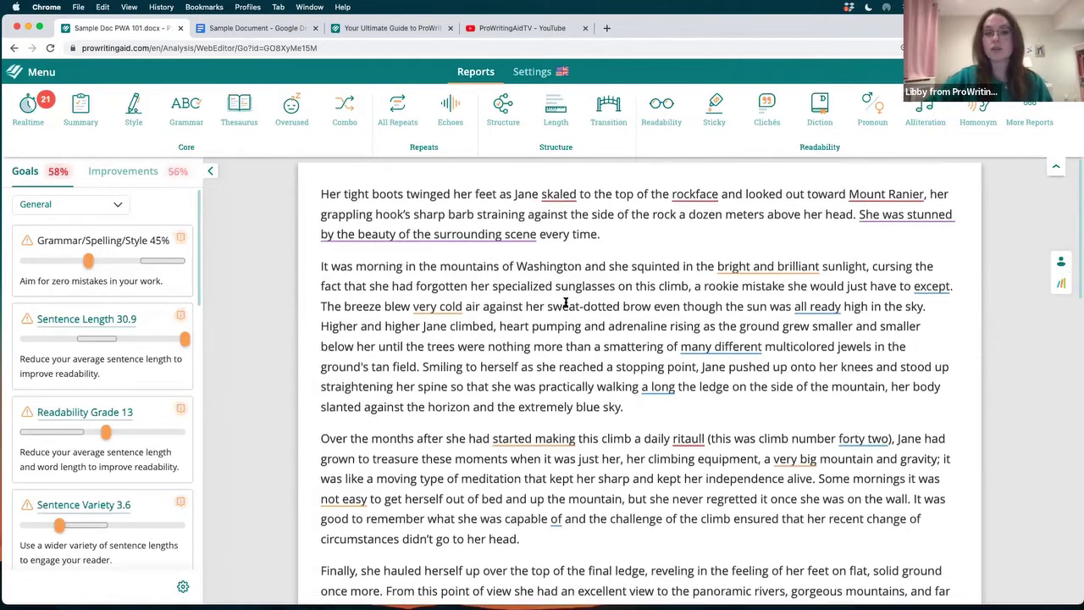
{"action": "scroll", "coordinate": [566, 302], "scroll_direction": "up", "scroll_amount": 1}
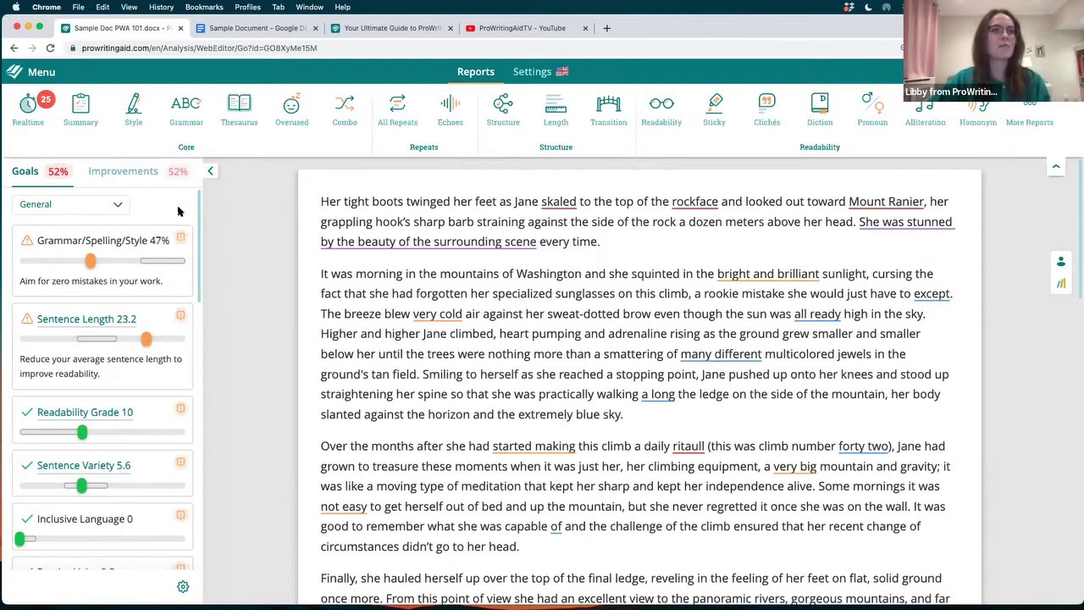
{"action": "scroll", "coordinate": [178, 212], "scroll_direction": "down", "scroll_amount": 1}
{"action": "scroll", "coordinate": [178, 212], "scroll_direction": "down", "scroll_amount": 1}
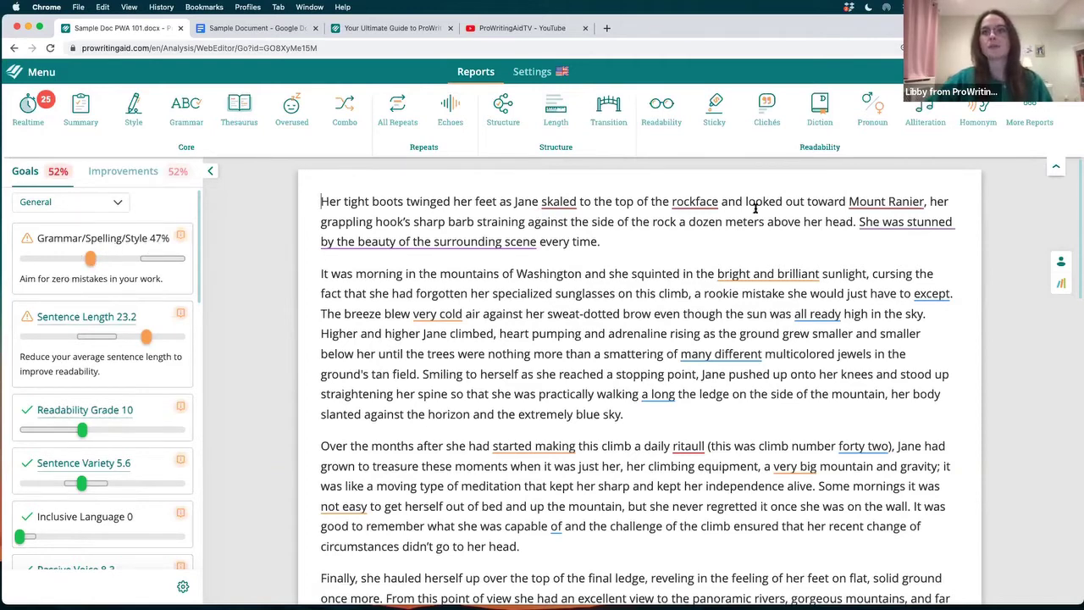
{"action": "scroll", "coordinate": [146, 292], "scroll_direction": "down", "scroll_amount": 1}
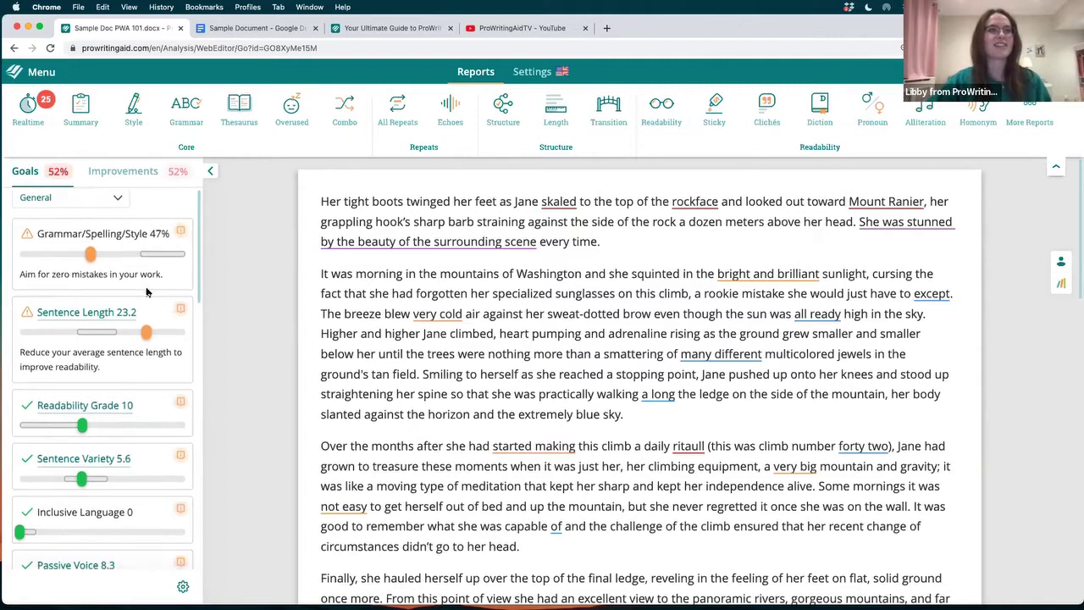
{"action": "scroll", "coordinate": [144, 297], "scroll_direction": "down", "scroll_amount": 5}
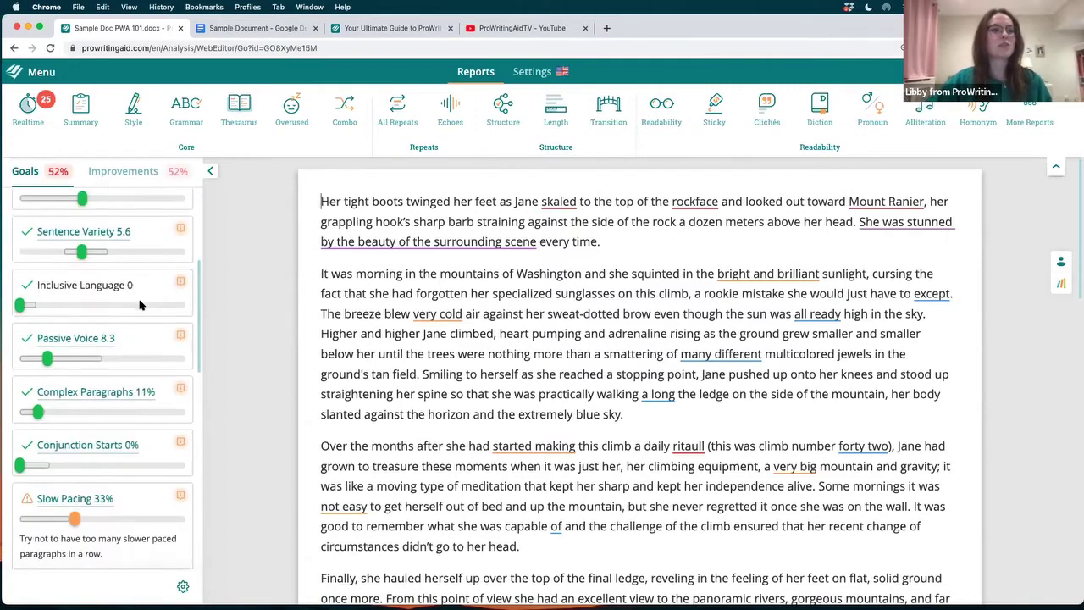
{"action": "scroll", "coordinate": [141, 305], "scroll_direction": "down", "scroll_amount": 2}
{"action": "scroll", "coordinate": [141, 305], "scroll_direction": "down", "scroll_amount": 4}
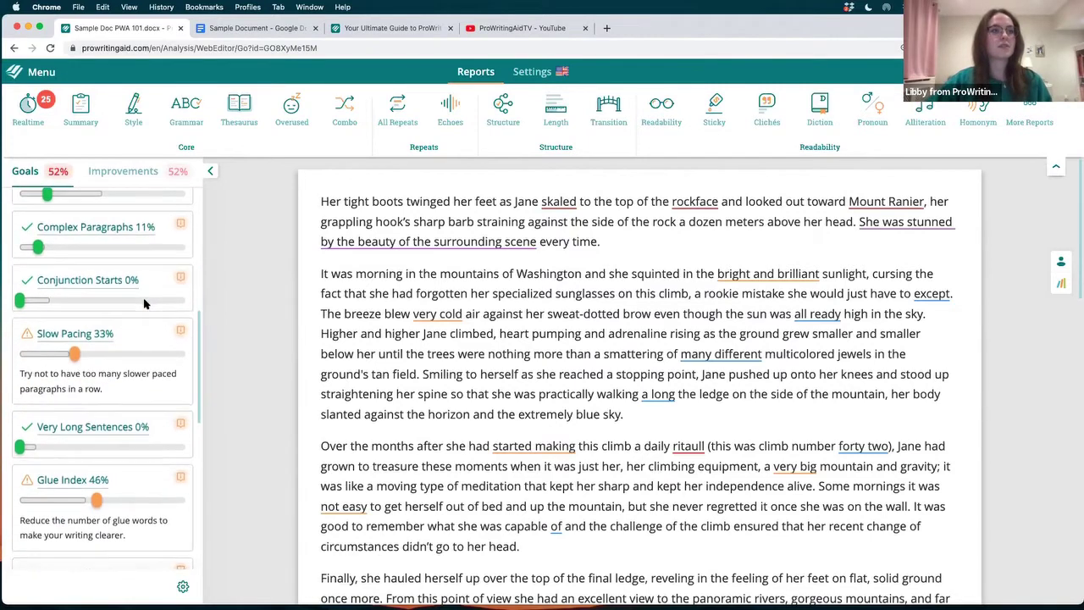
{"action": "scroll", "coordinate": [142, 304], "scroll_direction": "down", "scroll_amount": 3}
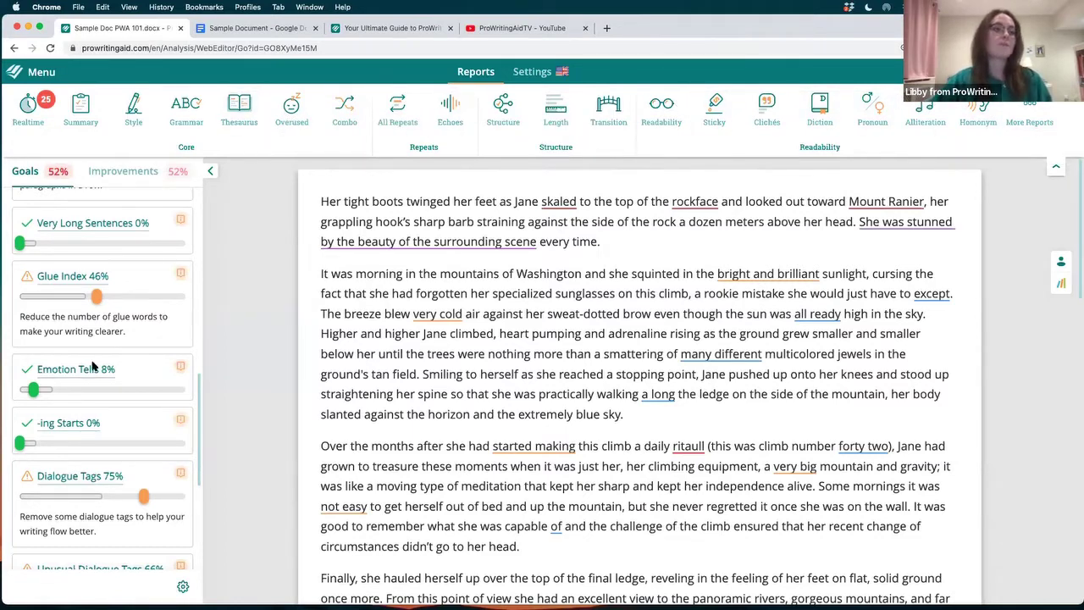
{"action": "scroll", "coordinate": [100, 373], "scroll_direction": "down", "scroll_amount": 1}
{"action": "scroll", "coordinate": [100, 372], "scroll_direction": "down", "scroll_amount": 3}
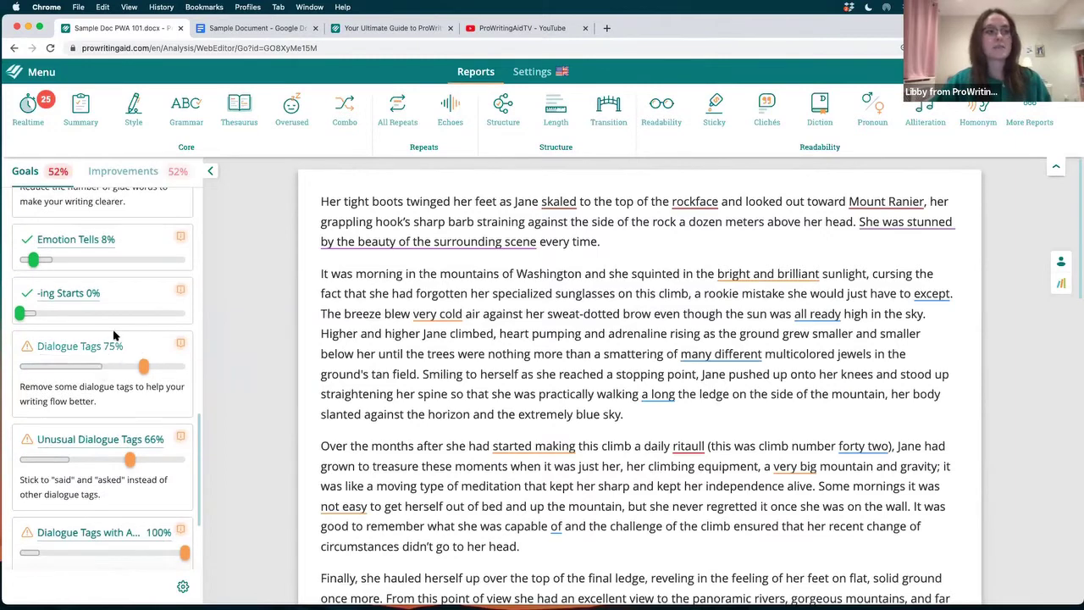
{"action": "scroll", "coordinate": [116, 337], "scroll_direction": "down", "scroll_amount": 2}
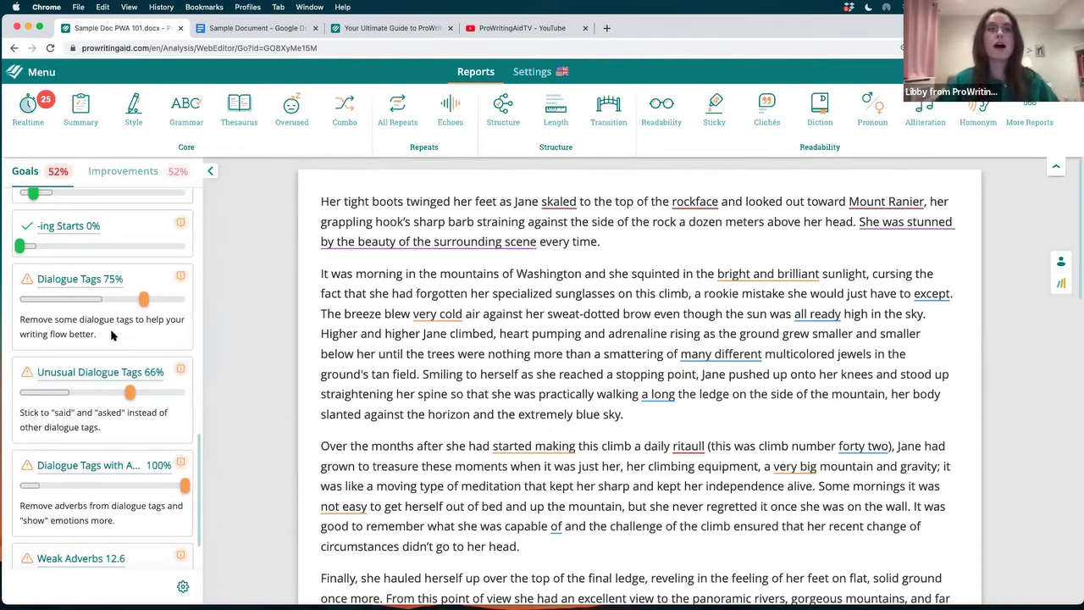
{"action": "scroll", "coordinate": [119, 318], "scroll_direction": "up", "scroll_amount": 15}
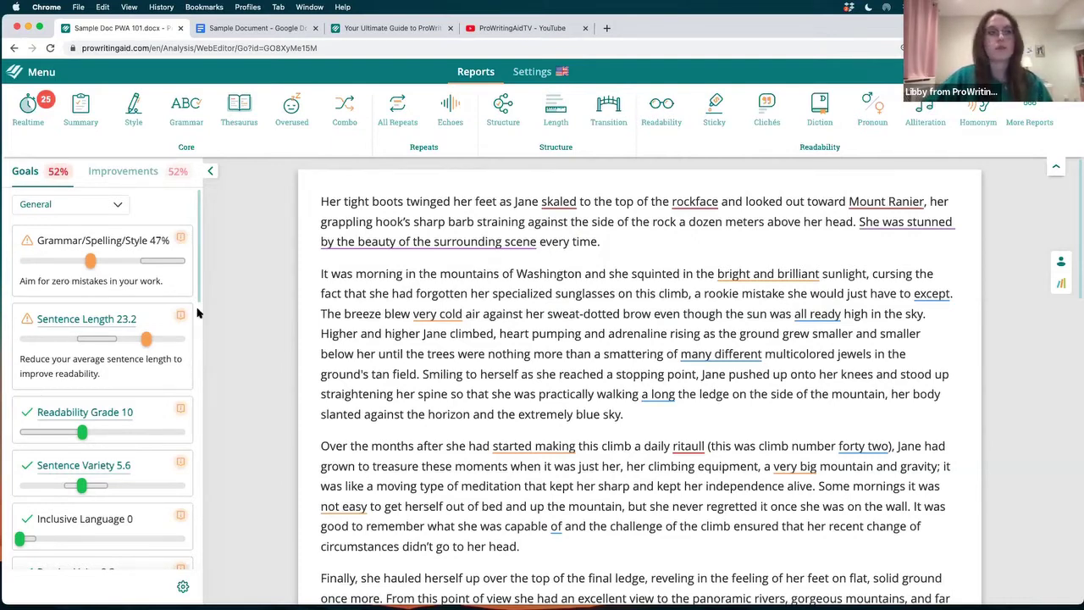
- Browse the document types offered for the goals in the Creative and Business categories
{"action": "left_click", "coordinate": [119, 206]}
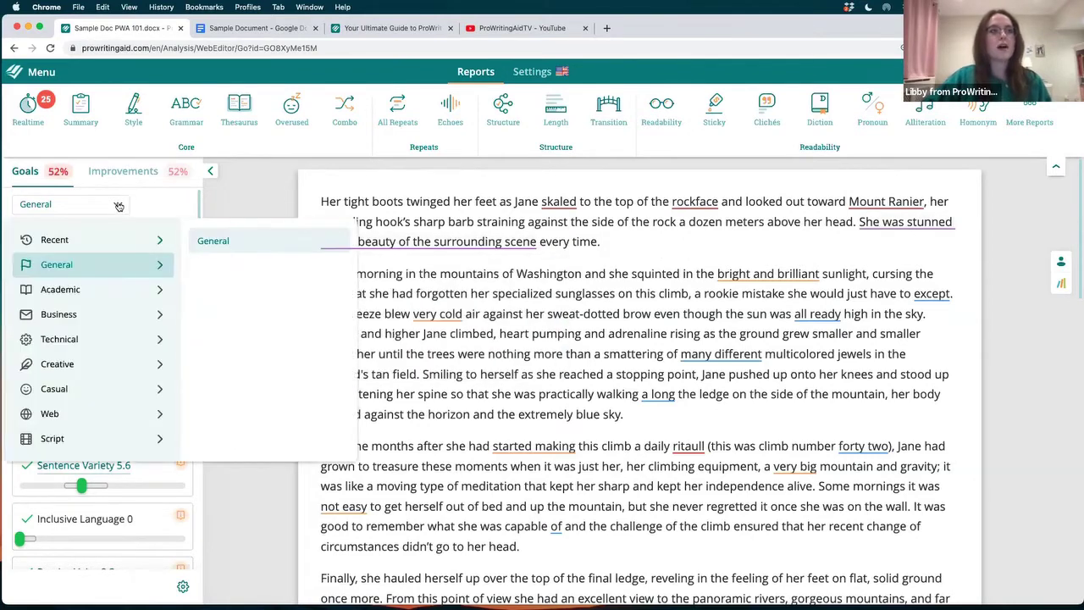
{"action": "left_click", "coordinate": [115, 203]}
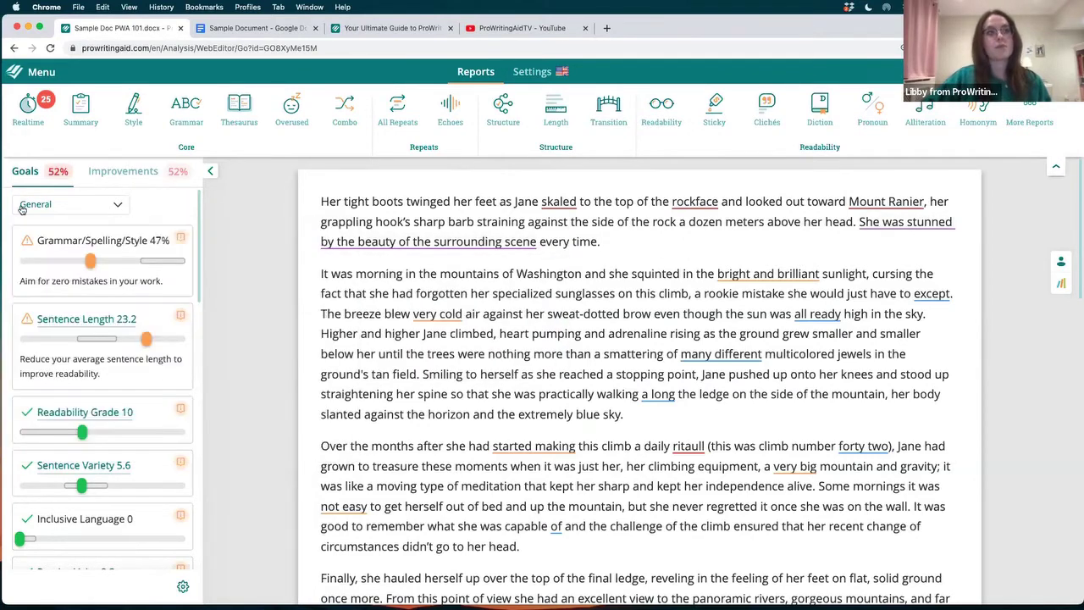
{"action": "left_click", "coordinate": [118, 207]}
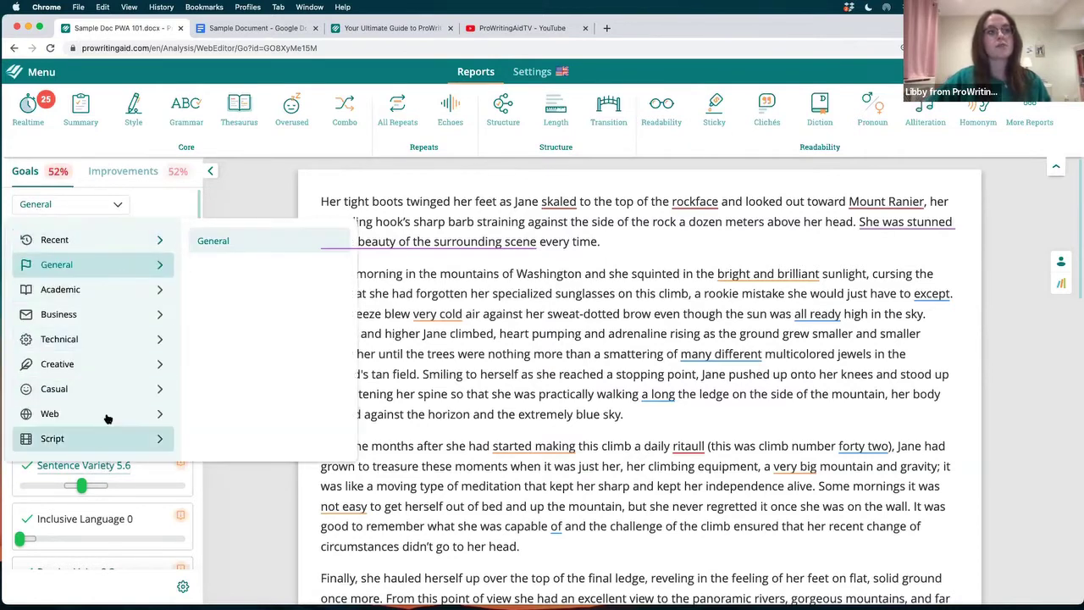
{"action": "left_click", "coordinate": [149, 365]}
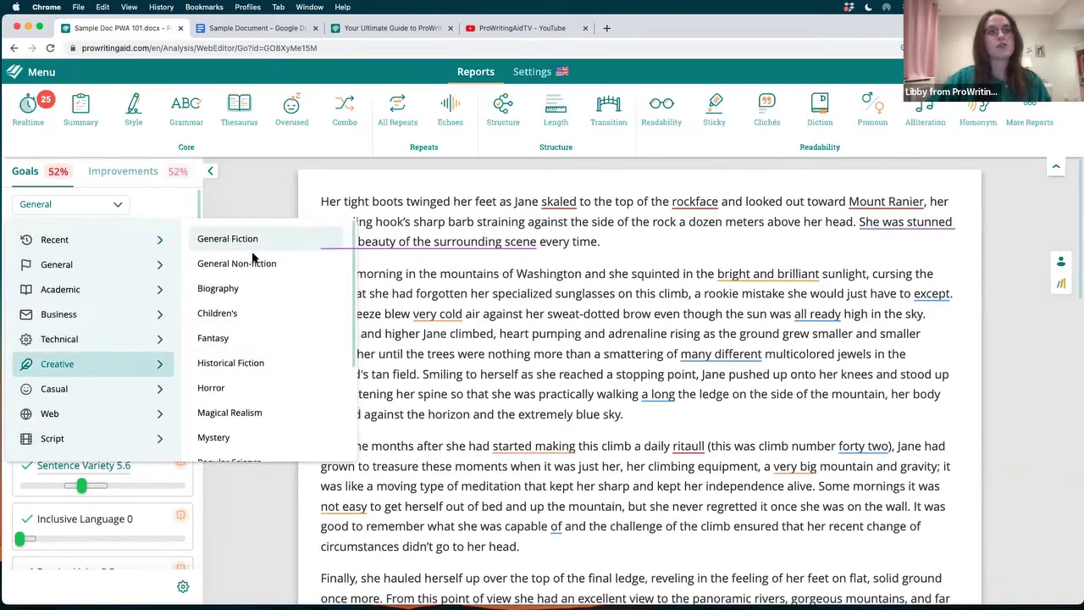
{"action": "scroll", "coordinate": [252, 260], "scroll_direction": "down", "scroll_amount": 1}
{"action": "scroll", "coordinate": [252, 263], "scroll_direction": "down", "scroll_amount": 3}
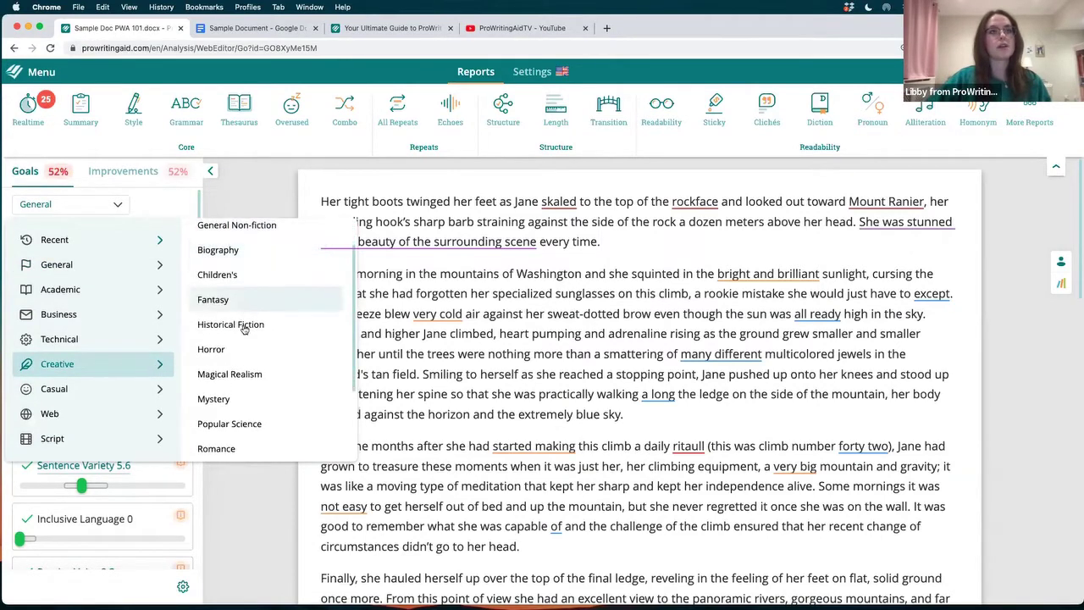
{"action": "scroll", "coordinate": [244, 331], "scroll_direction": "down", "scroll_amount": 2}
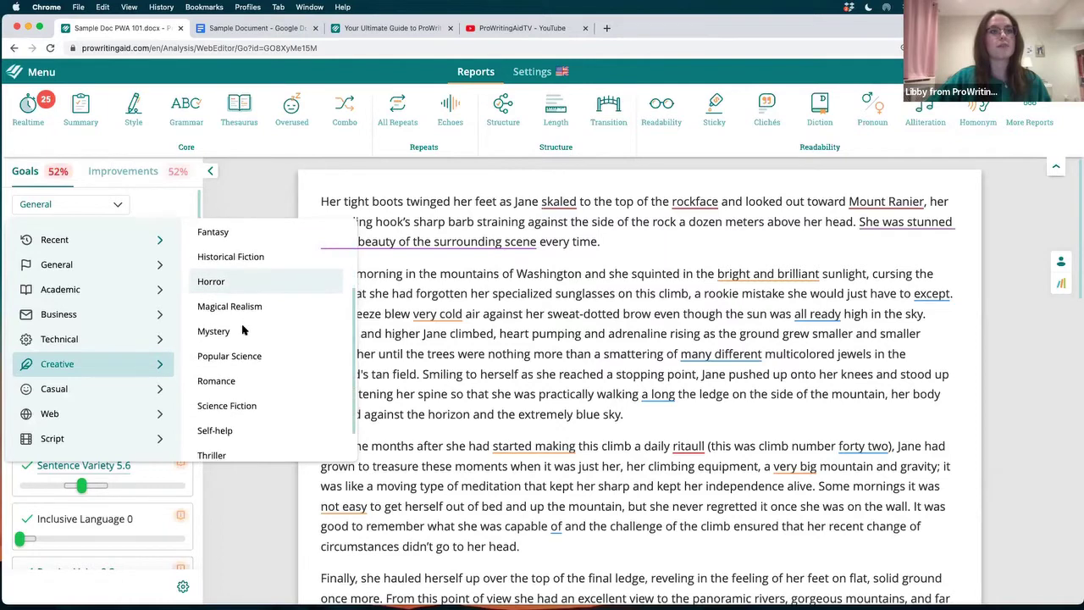
{"action": "left_click", "coordinate": [100, 318]}
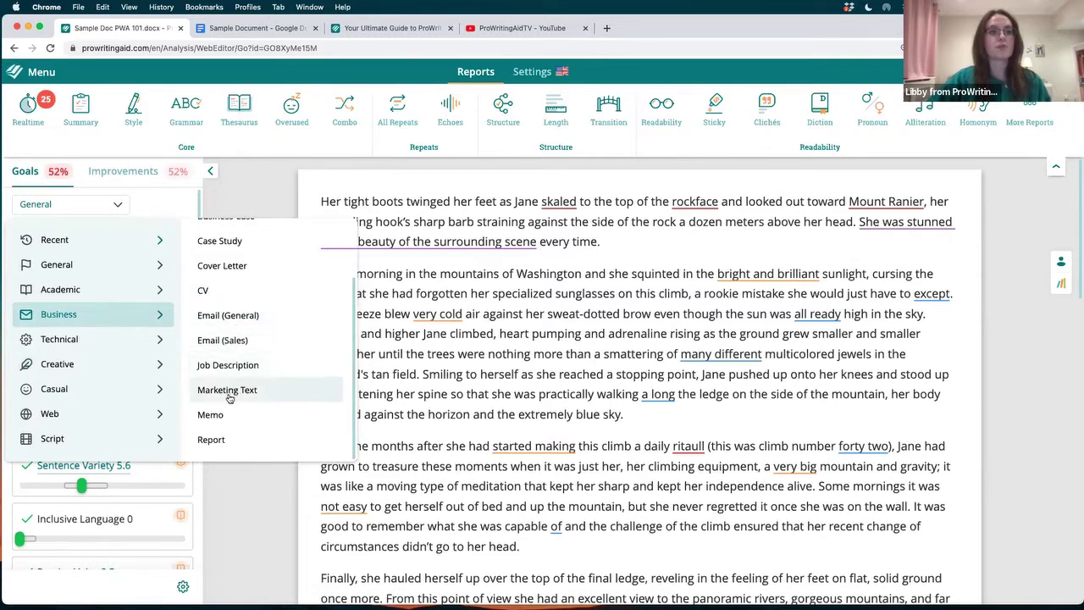
{"action": "scroll", "coordinate": [231, 342], "scroll_direction": "up", "scroll_amount": 2}
{"action": "scroll", "coordinate": [231, 342], "scroll_direction": "up", "scroll_amount": 1}
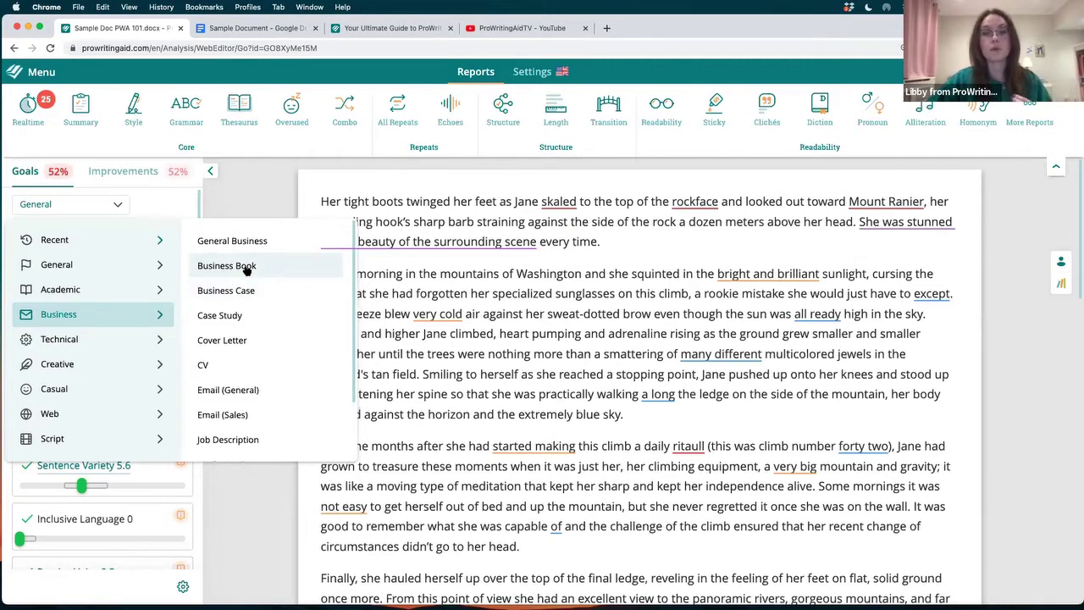
- Set the document type for the goals to Thriller in the Creative category
{"action": "left_click", "coordinate": [148, 365]}
{"action": "scroll", "coordinate": [222, 305], "scroll_direction": "down", "scroll_amount": 2}
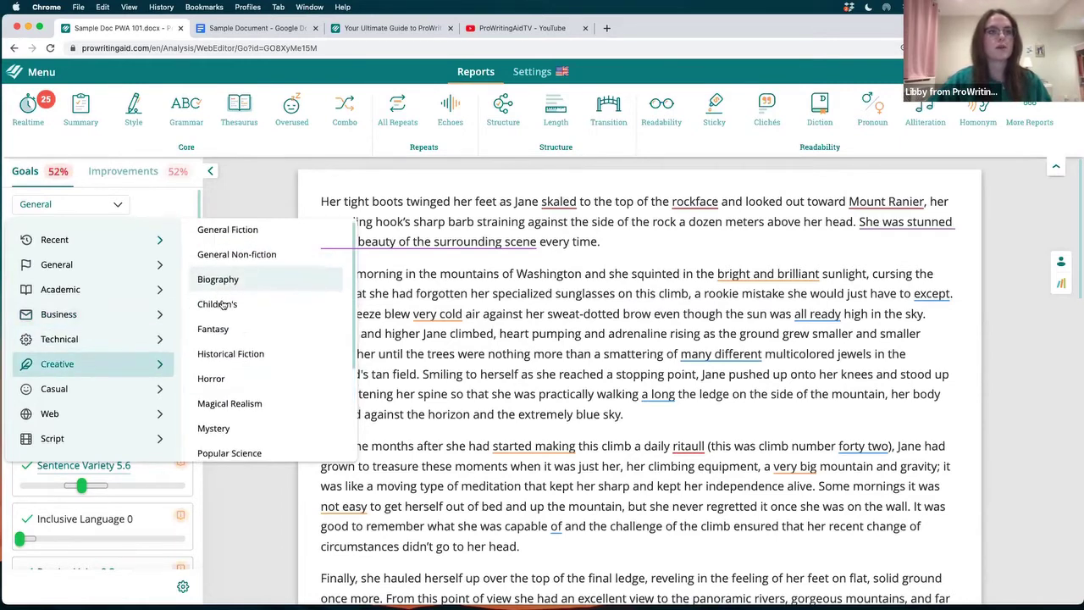
{"action": "scroll", "coordinate": [223, 306], "scroll_direction": "down", "scroll_amount": 5}
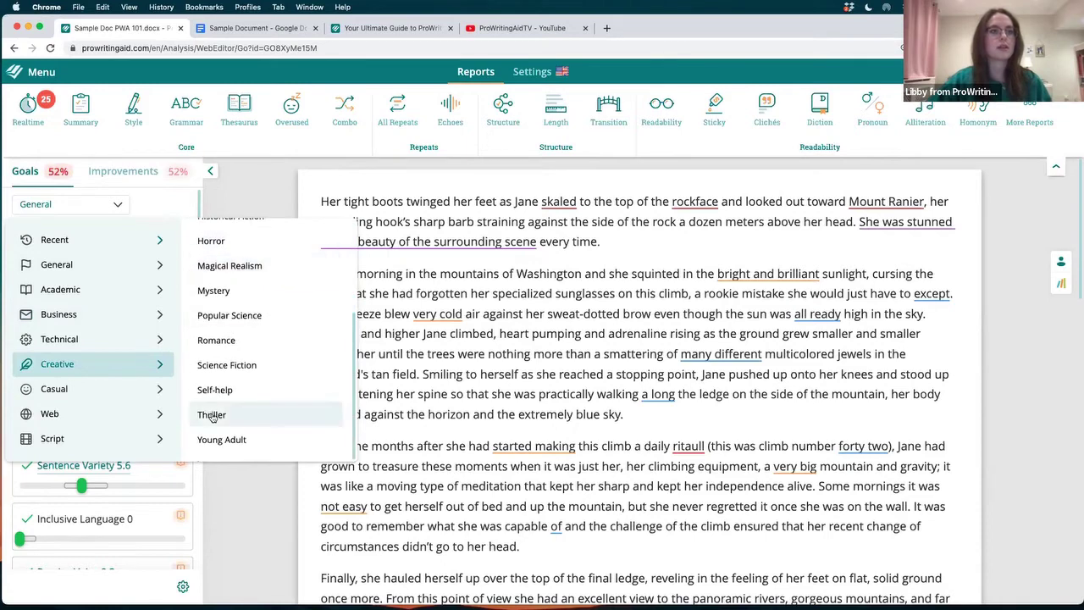
{"action": "left_click", "coordinate": [212, 414]}
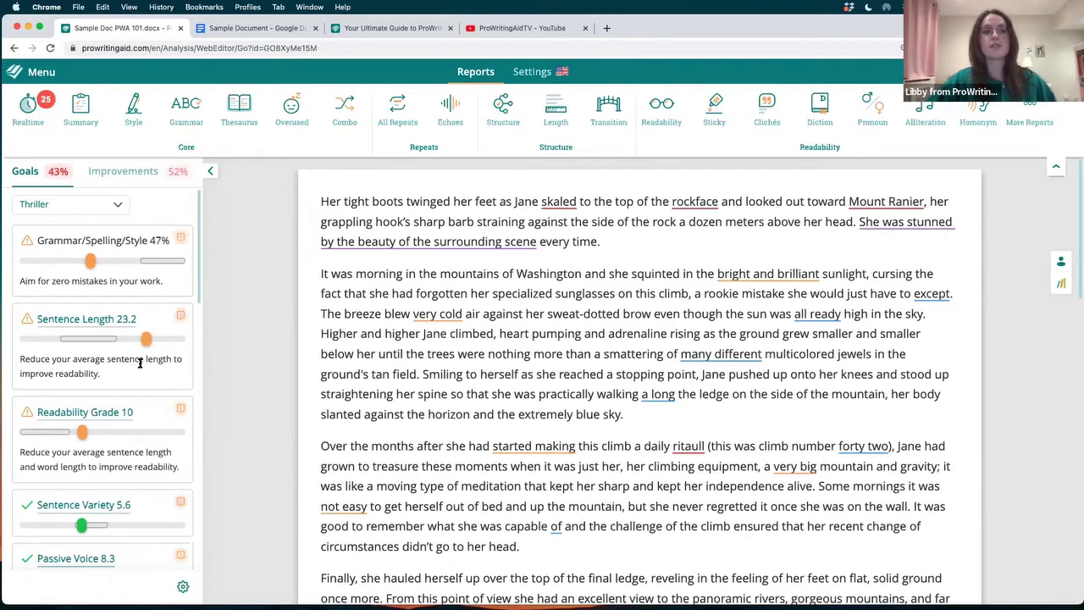
- Review the Thriller goals and read the explanation of the Grammar/Spelling/Style goal
{"action": "scroll", "coordinate": [148, 373], "scroll_direction": "down", "scroll_amount": 1}
{"action": "scroll", "coordinate": [127, 398], "scroll_direction": "down", "scroll_amount": 1}
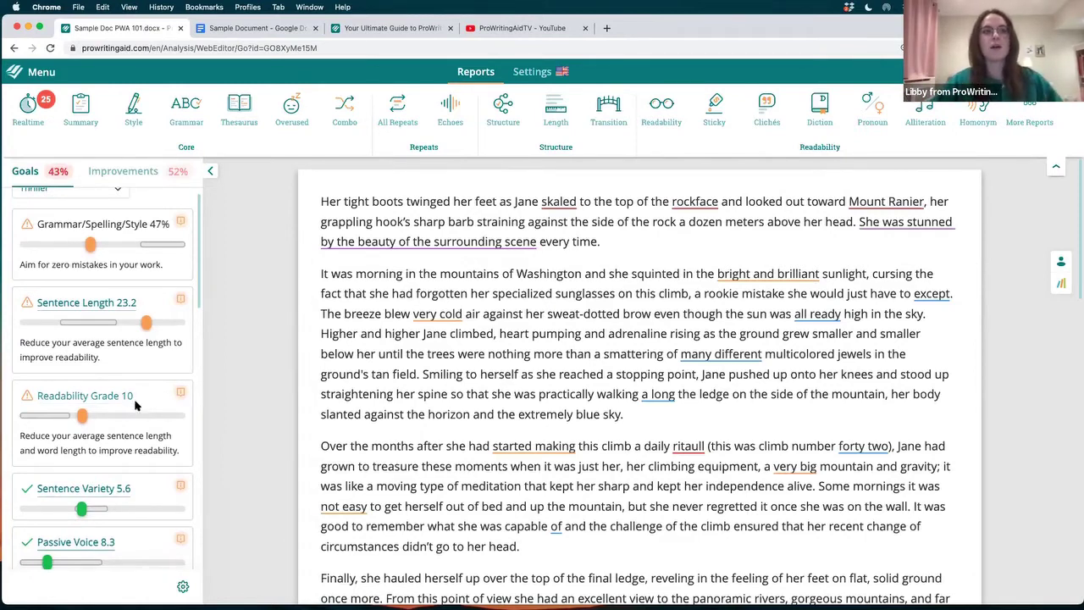
{"action": "mouse_move", "coordinate": [129, 404]}
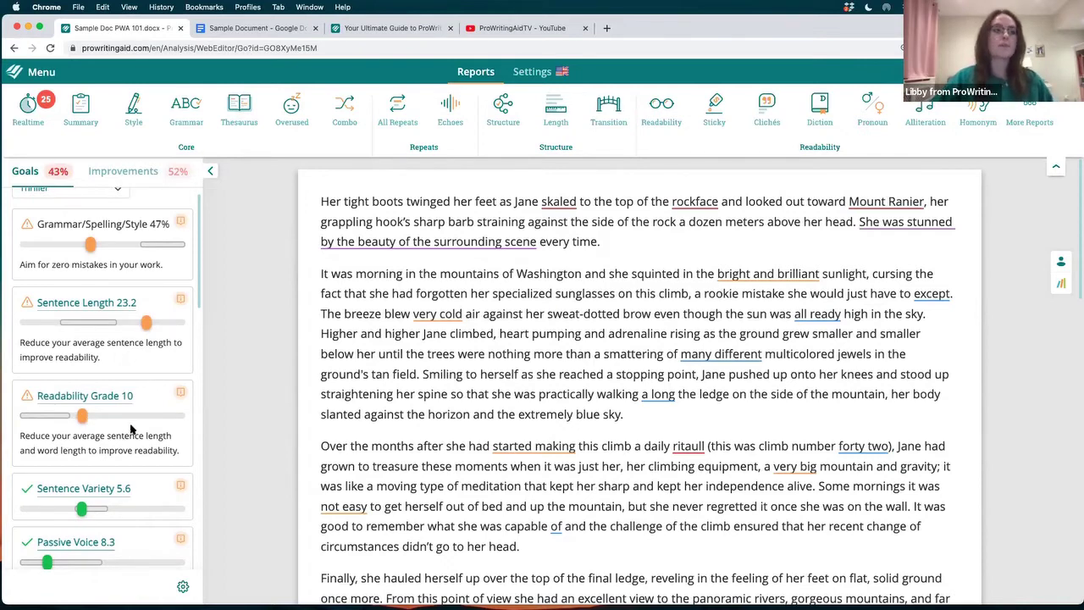
{"action": "scroll", "coordinate": [132, 429], "scroll_direction": "down", "scroll_amount": 1}
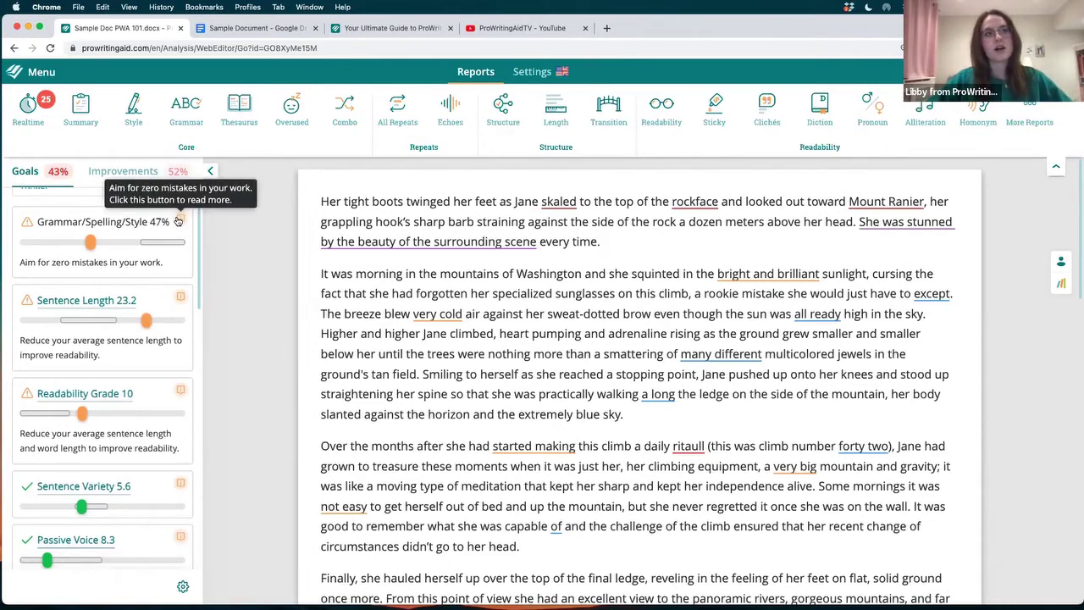
{"action": "left_click", "coordinate": [180, 221]}
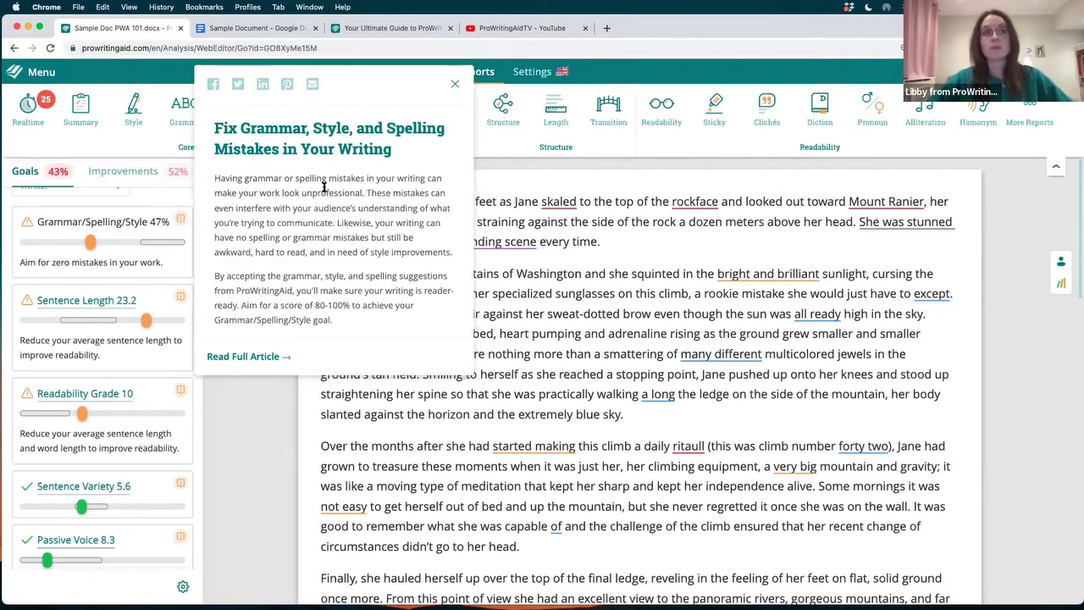
{"action": "left_click", "coordinate": [187, 400]}
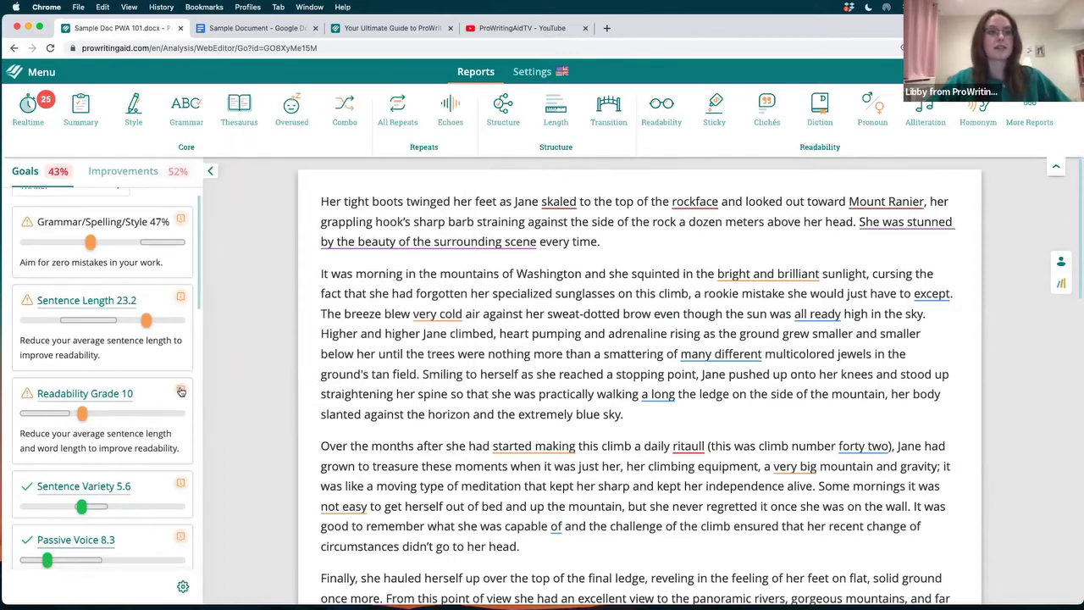
- Read the explanation of the Readability Grade goal and review the remaining Thriller goals down to the dialogue tag goals
{"action": "left_click", "coordinate": [181, 391]}
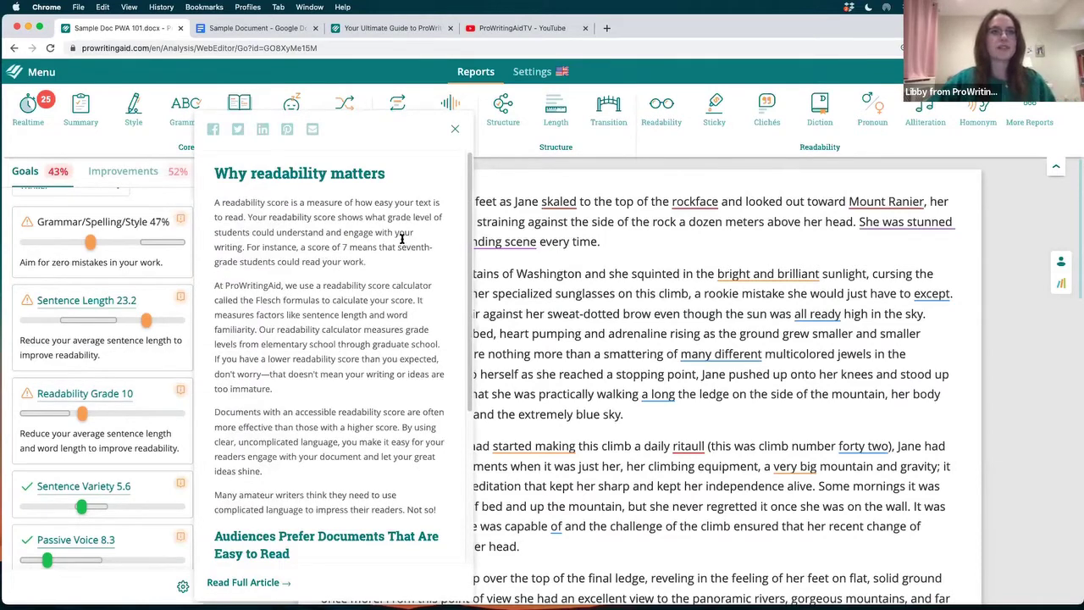
{"action": "left_click", "coordinate": [455, 131]}
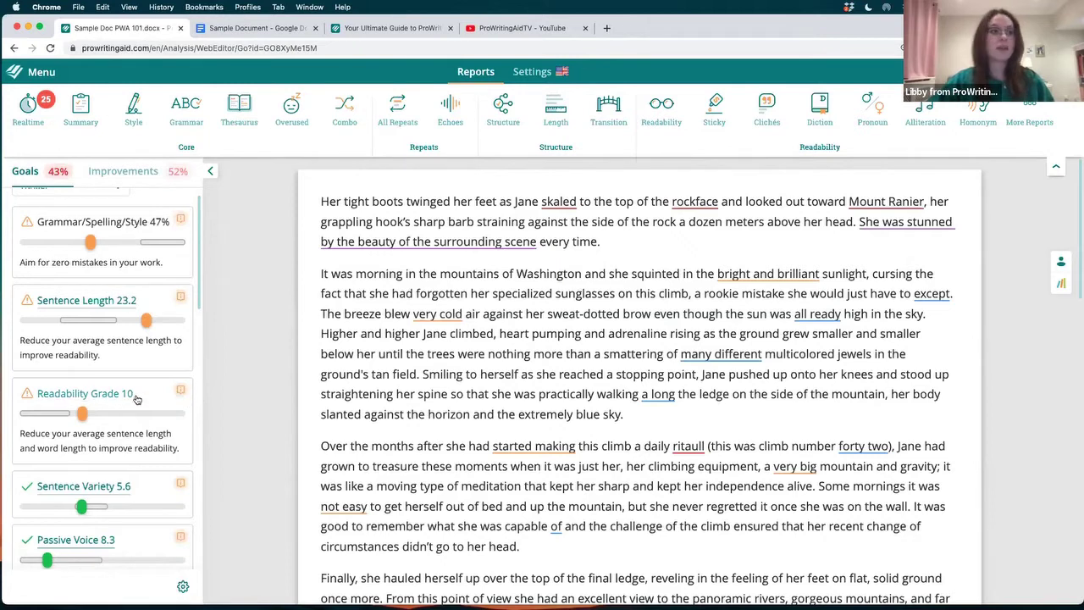
{"action": "scroll", "coordinate": [127, 271], "scroll_direction": "up", "scroll_amount": 2}
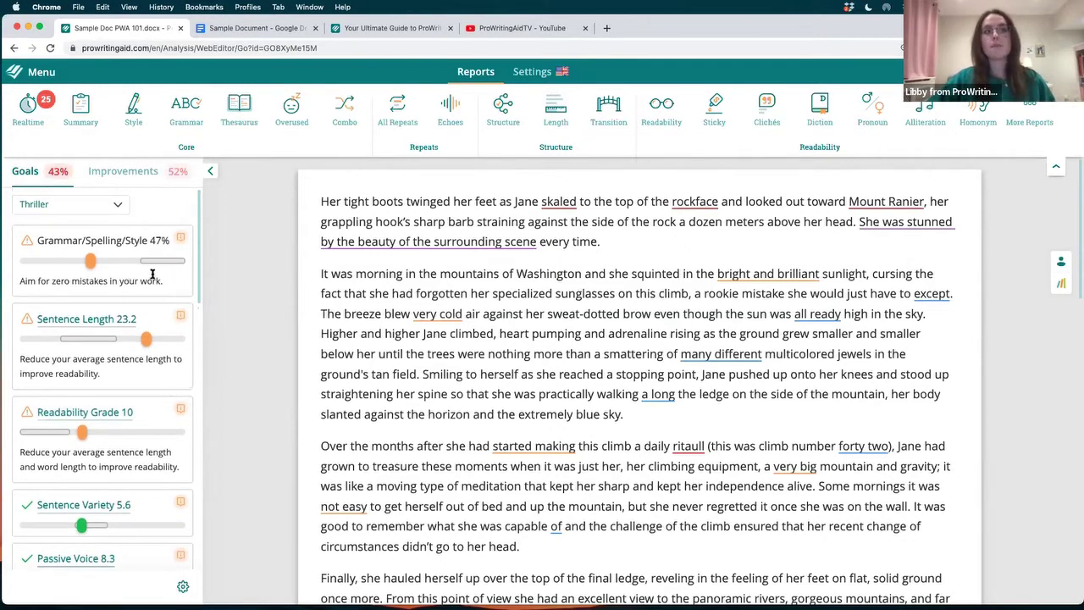
{"action": "scroll", "coordinate": [132, 293], "scroll_direction": "down", "scroll_amount": 5}
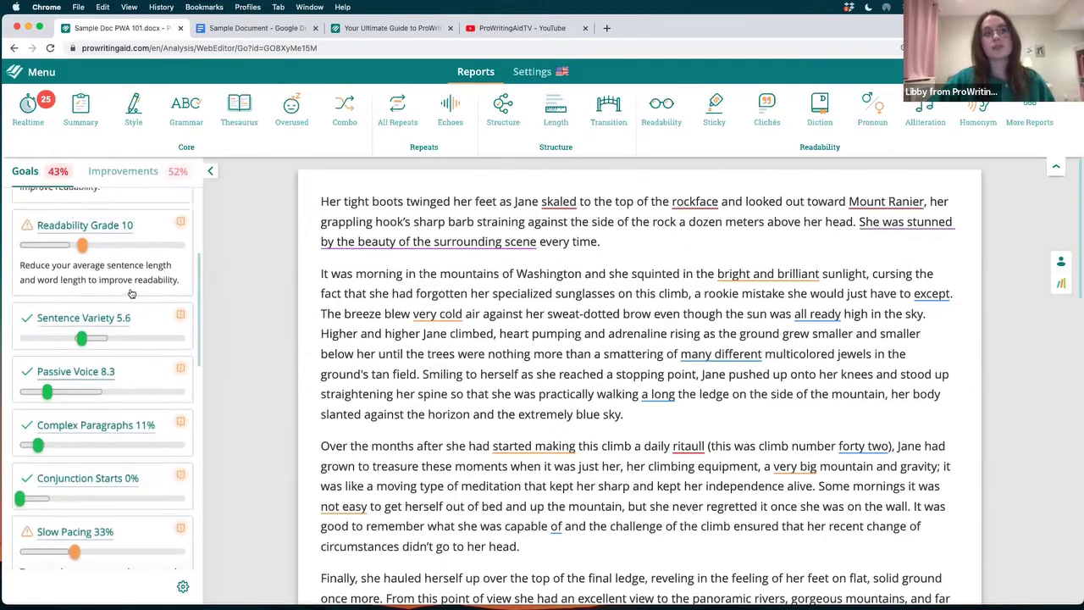
{"action": "scroll", "coordinate": [131, 293], "scroll_direction": "down", "scroll_amount": 5}
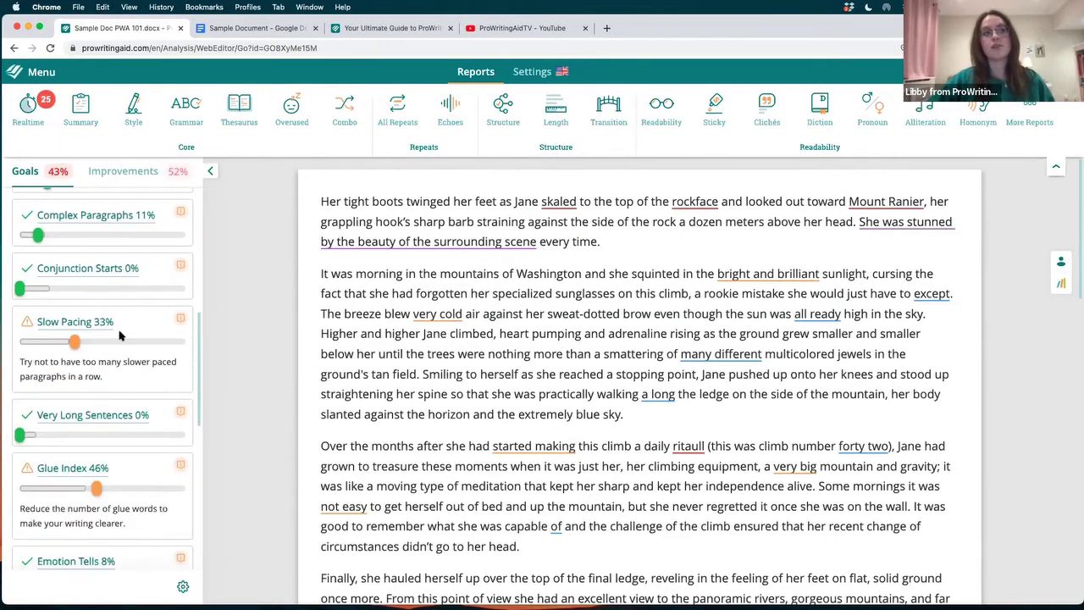
{"action": "scroll", "coordinate": [135, 358], "scroll_direction": "down", "scroll_amount": 6}
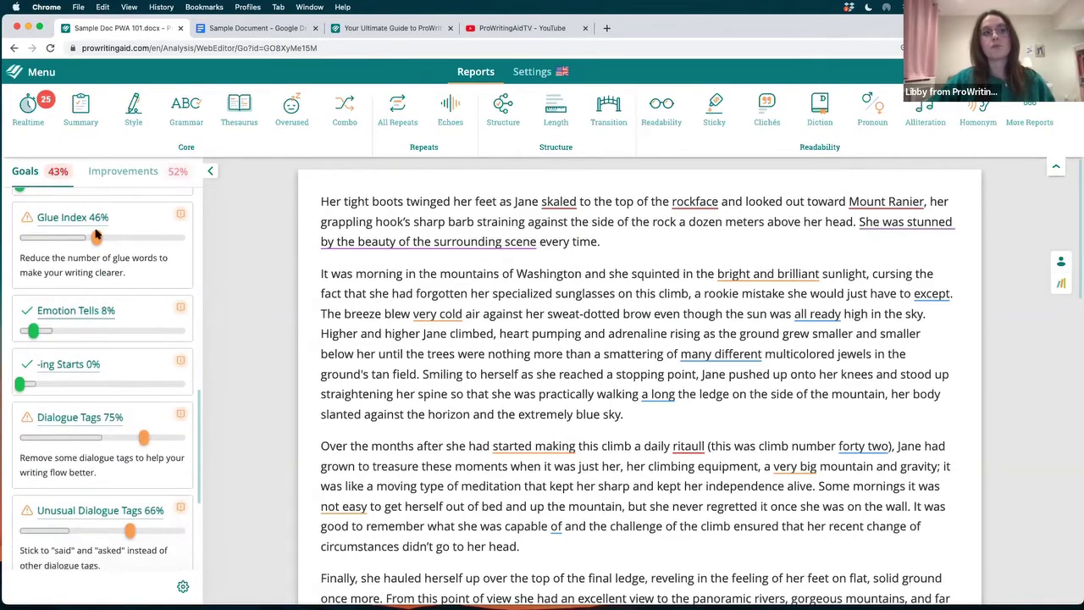
{"action": "scroll", "coordinate": [145, 271], "scroll_direction": "up", "scroll_amount": 6}
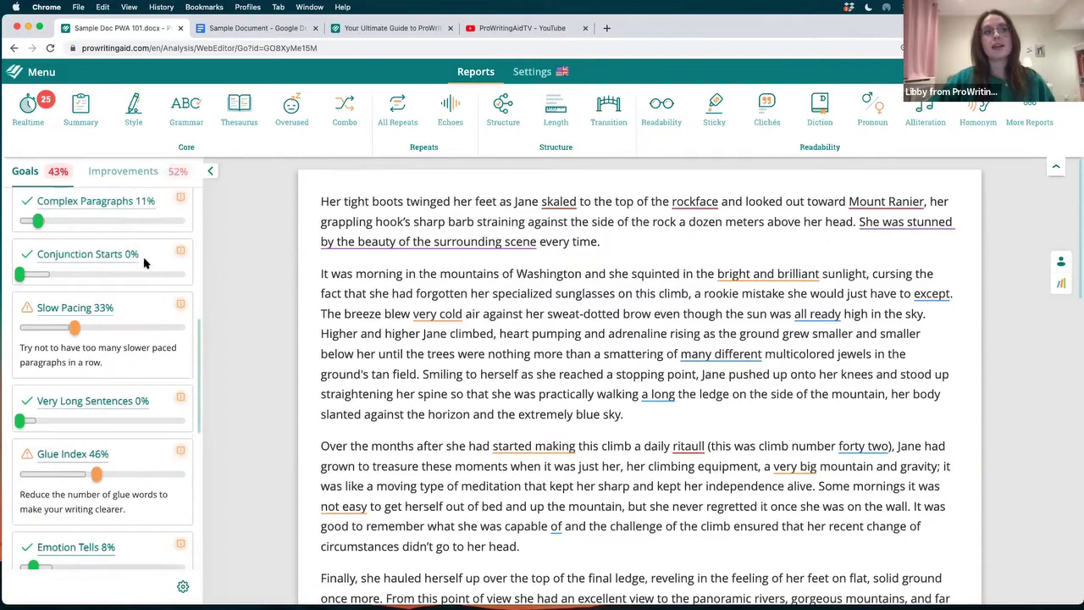
{"action": "scroll", "coordinate": [145, 264], "scroll_direction": "up", "scroll_amount": 8}
{"action": "mouse_move", "coordinate": [153, 250]}
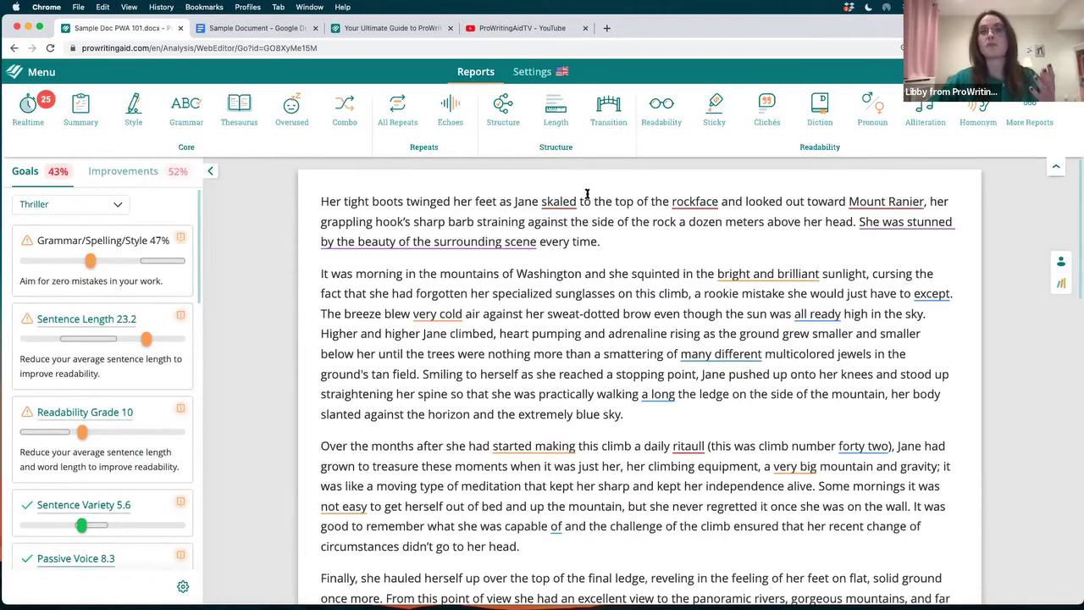
- Show the document's improvements and correct the opening paragraph's spelling with the suggestions scaled, rock face and Mount Rainier
{"action": "left_click", "coordinate": [123, 171]}
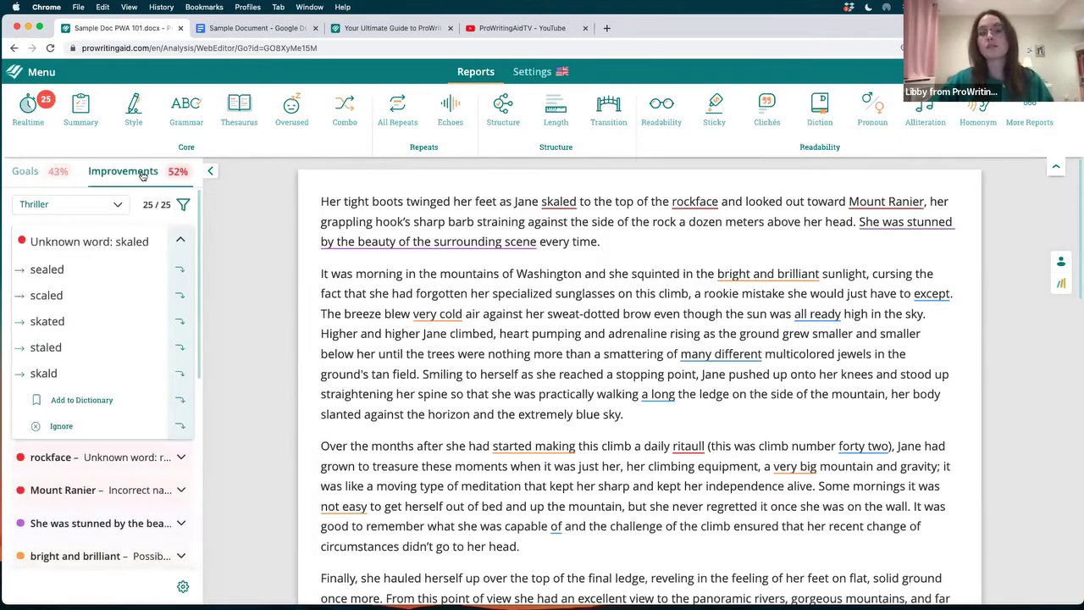
{"action": "left_click", "coordinate": [544, 201]}
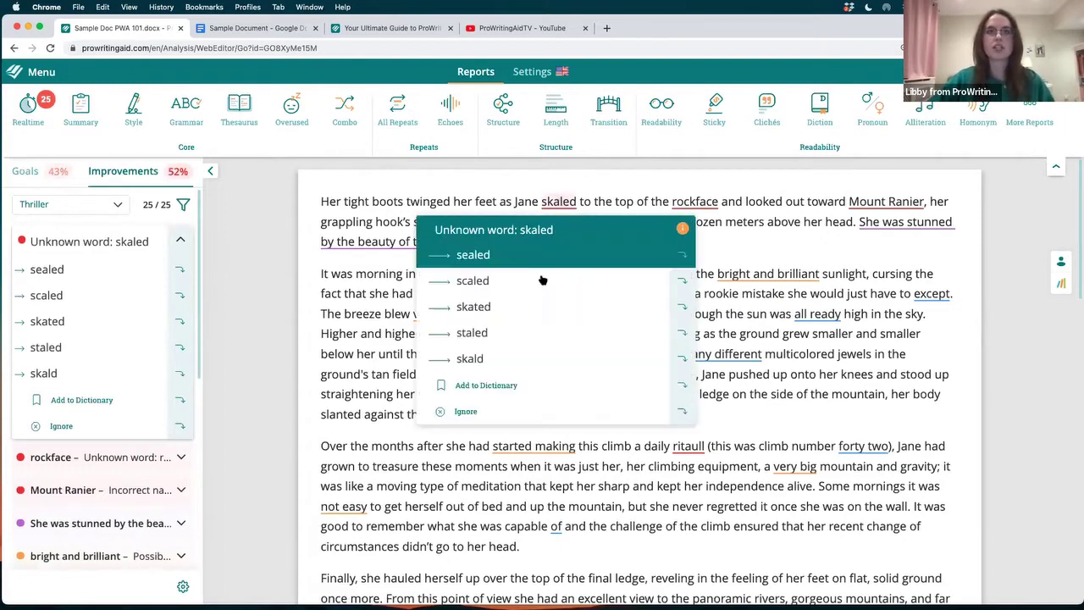
{"action": "left_click", "coordinate": [481, 282]}
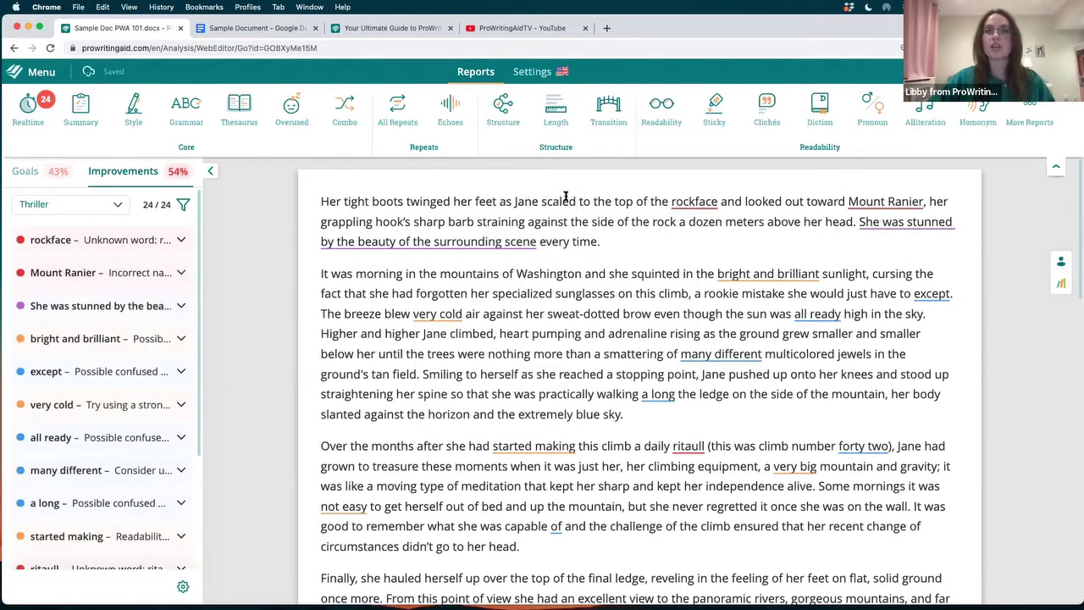
{"action": "left_click", "coordinate": [682, 203]}
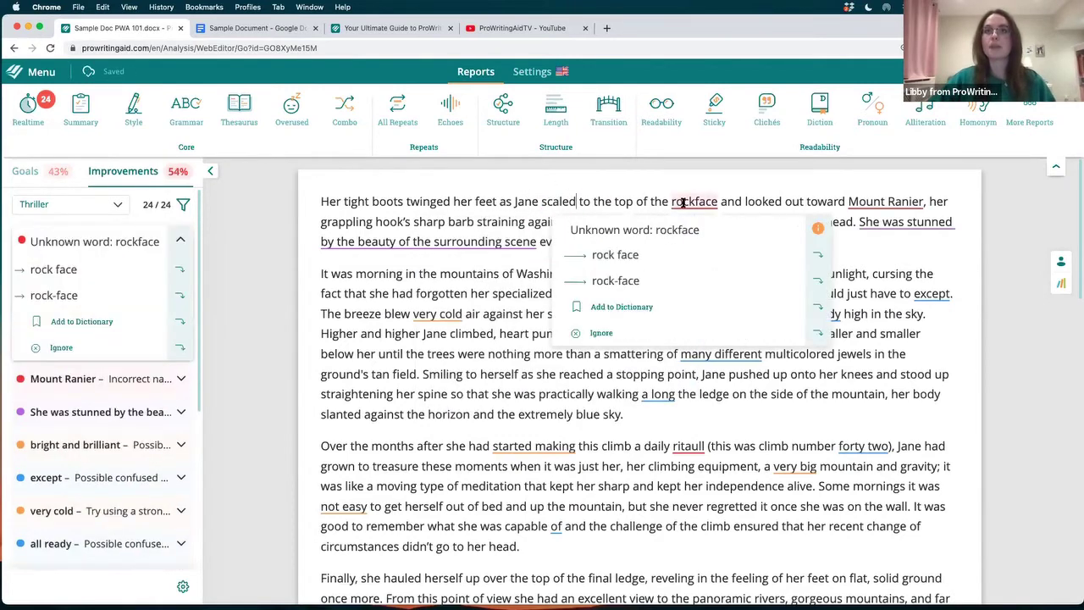
{"action": "left_click", "coordinate": [678, 254]}
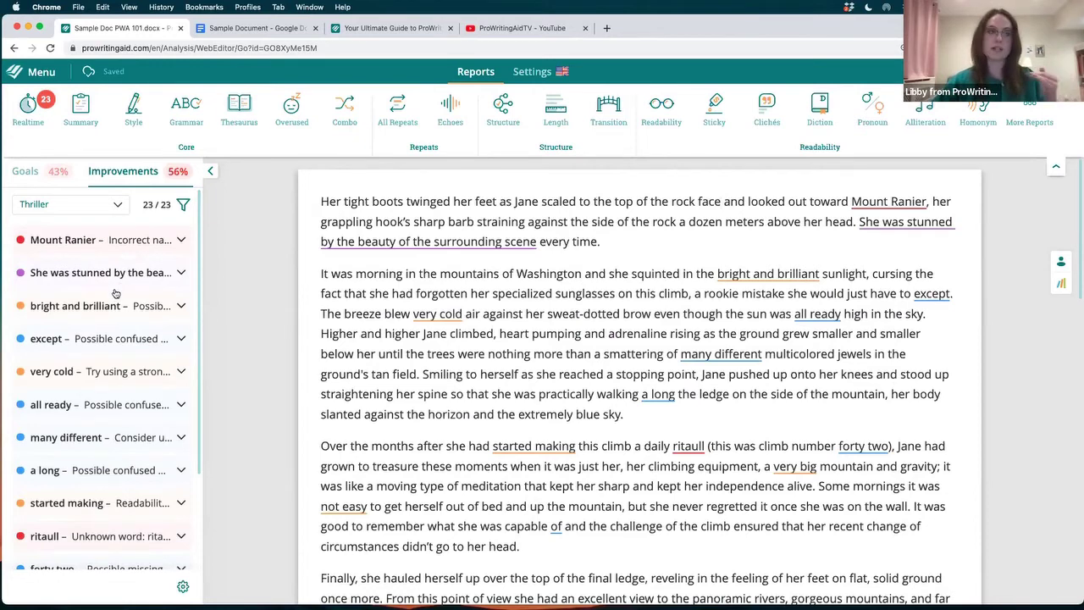
{"action": "left_click", "coordinate": [181, 243]}
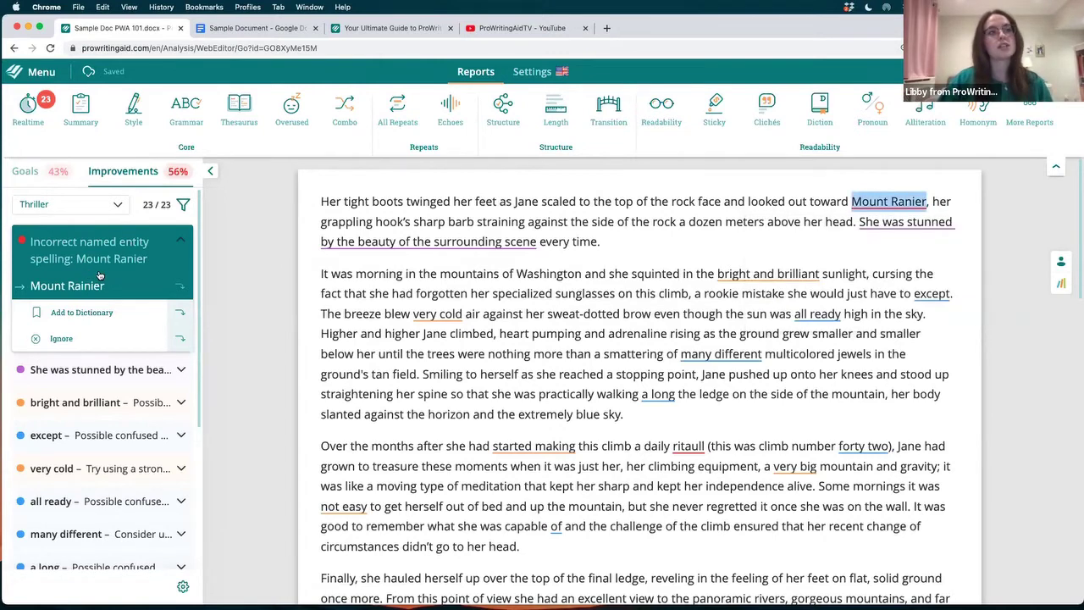
{"action": "left_click", "coordinate": [99, 278]}
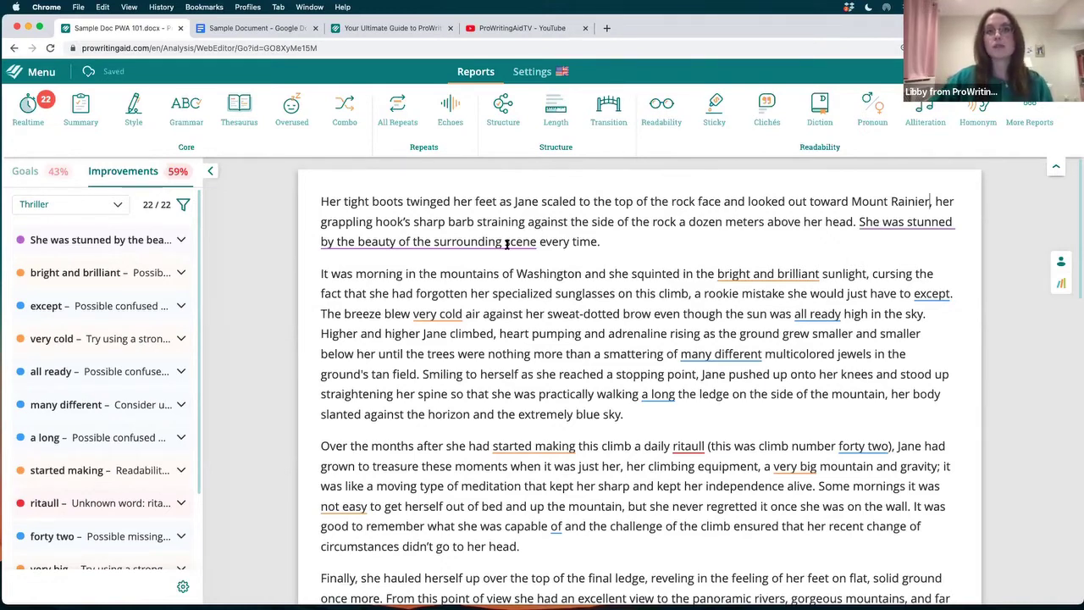
- Read the explanations behind the passive verb suggestion in the opening paragraph and the confused word suggestion for "except"
{"action": "mouse_move", "coordinate": [506, 244]}
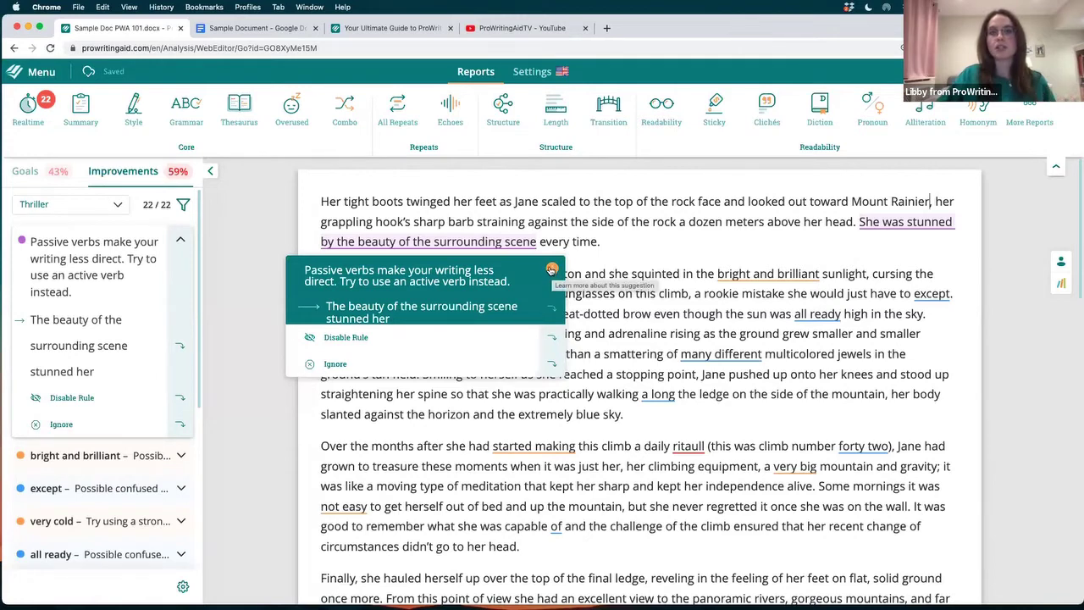
{"action": "left_click", "coordinate": [552, 270]}
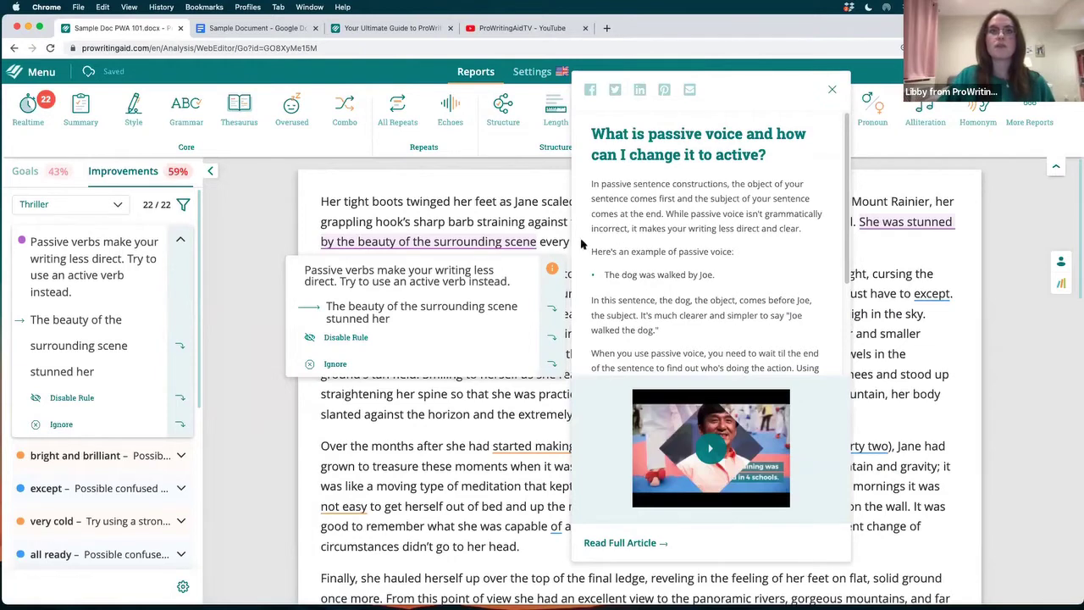
{"action": "left_click", "coordinate": [896, 312]}
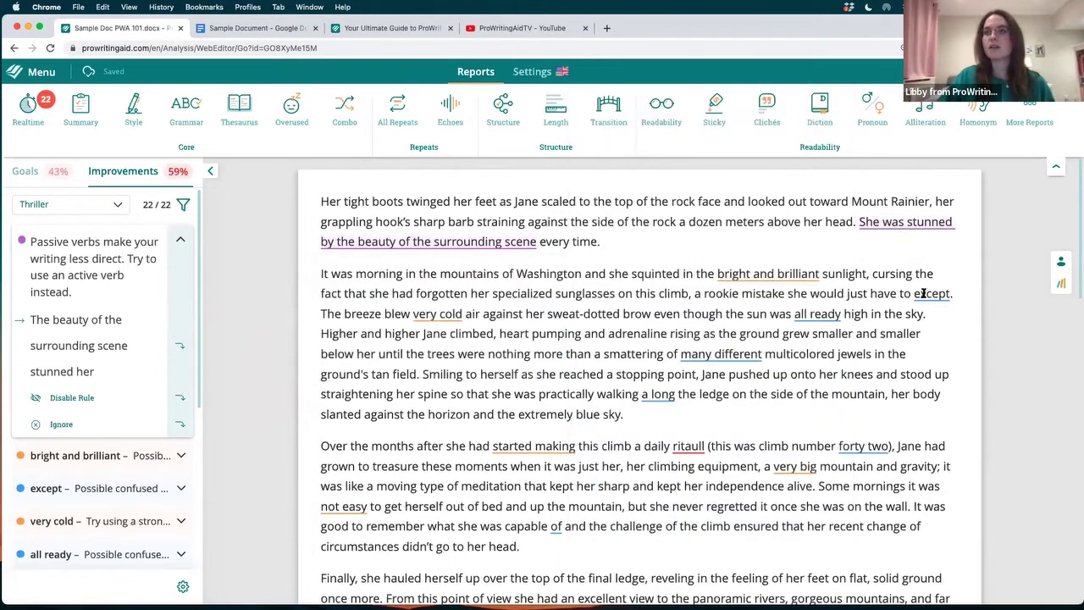
{"action": "mouse_move", "coordinate": [923, 293]}
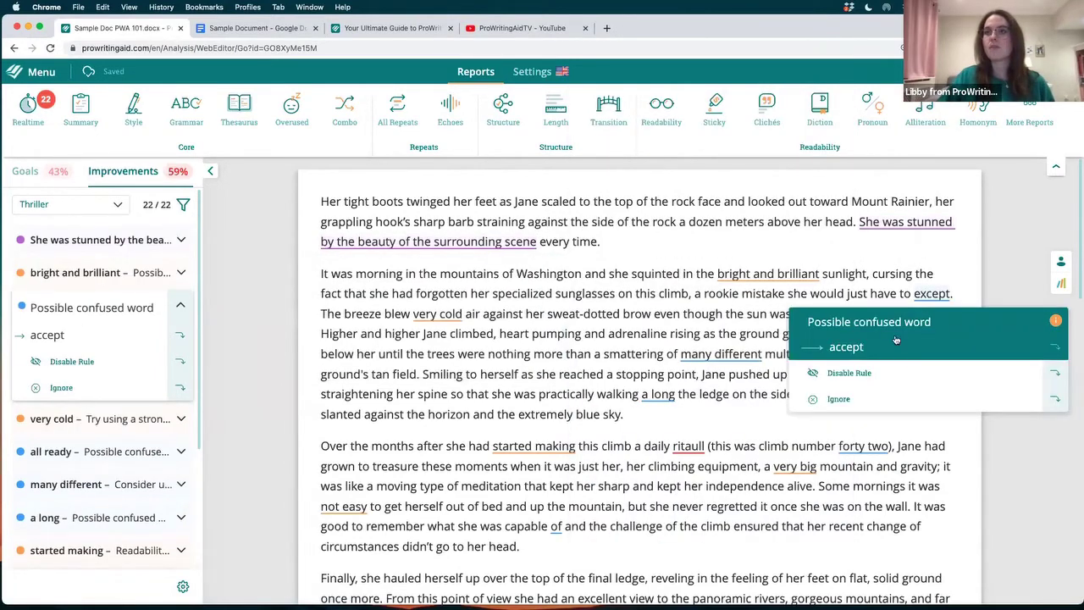
{"action": "left_click", "coordinate": [1055, 320]}
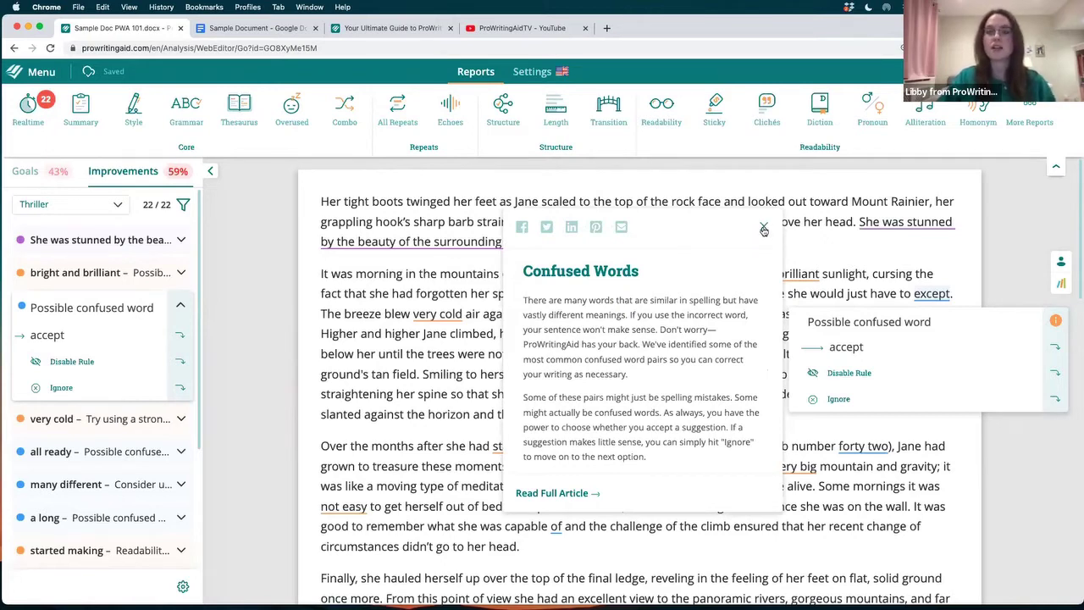
{"action": "left_click", "coordinate": [906, 259]}
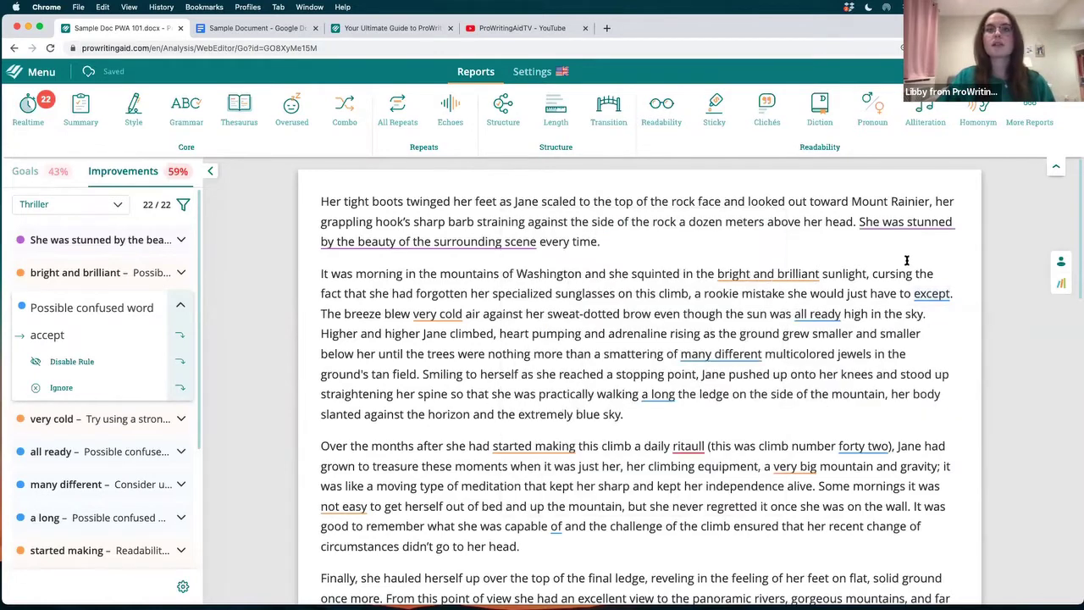
- Replace the passive "She was stunned by the beauty of the surrounding scene" with the suggested active wording
{"action": "left_click", "coordinate": [877, 222]}
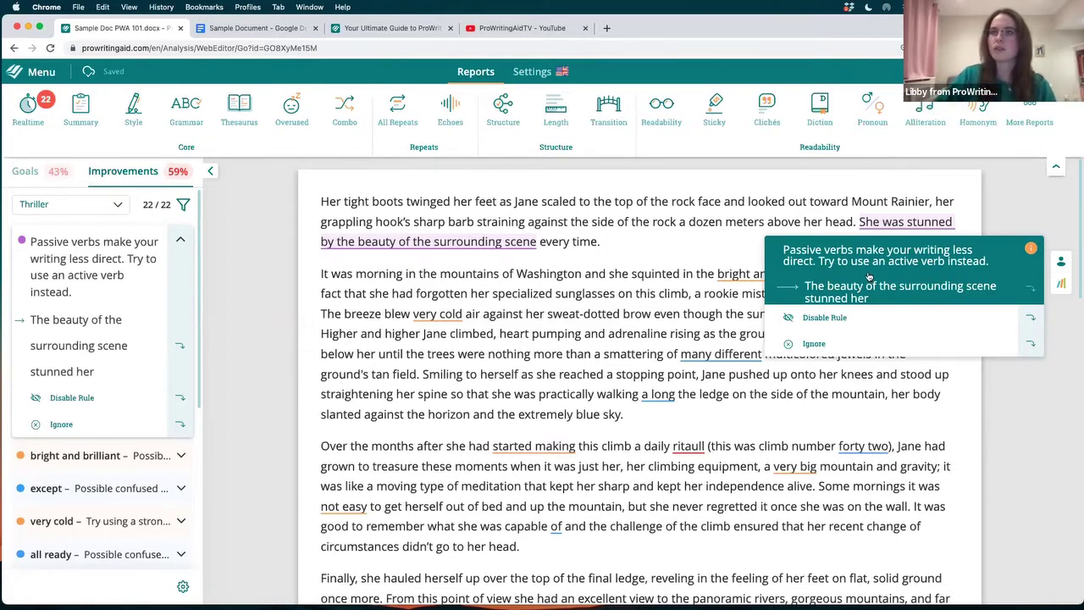
{"action": "left_click", "coordinate": [870, 279]}
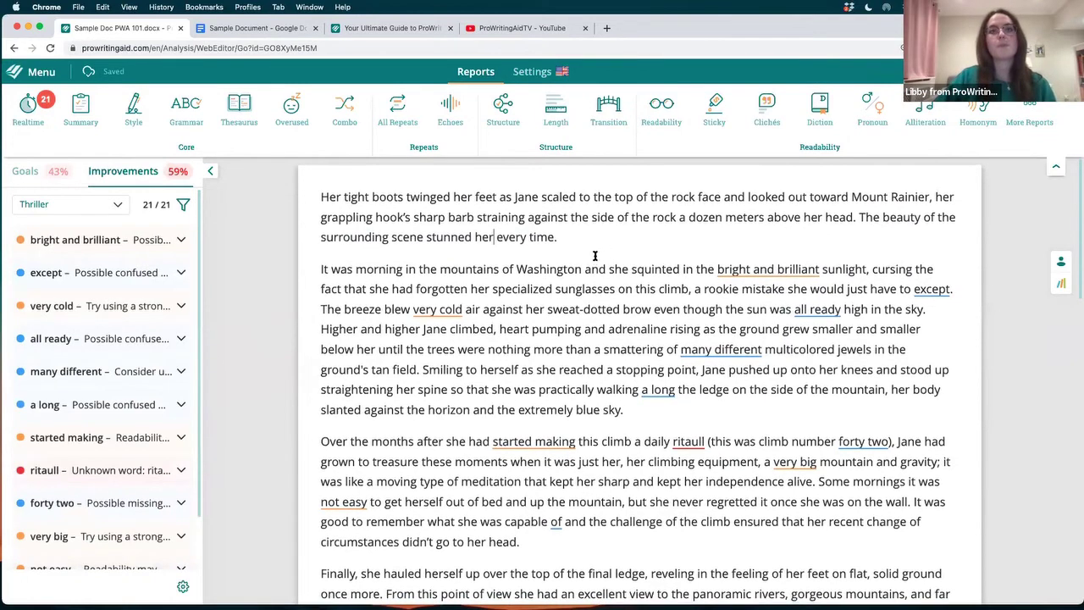
- Add the misspelled sentence "Jane skaled the mountan." as a new last paragraph and check the suggestions for its two unknown words
{"action": "scroll", "coordinate": [595, 256], "scroll_direction": "down", "scroll_amount": 1}
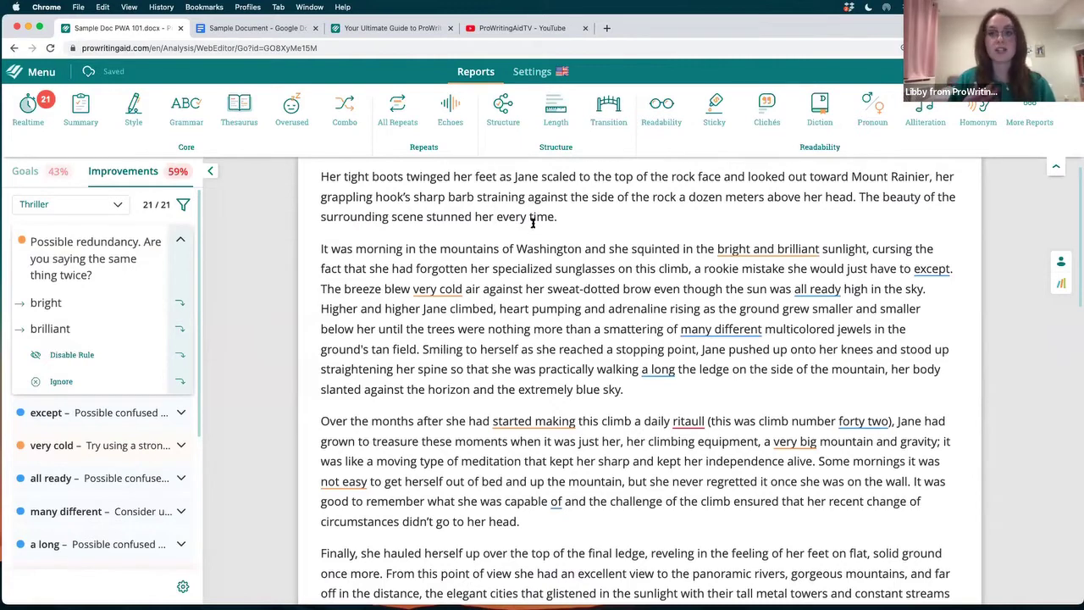
{"action": "scroll", "coordinate": [525, 227], "scroll_direction": "down", "scroll_amount": 2}
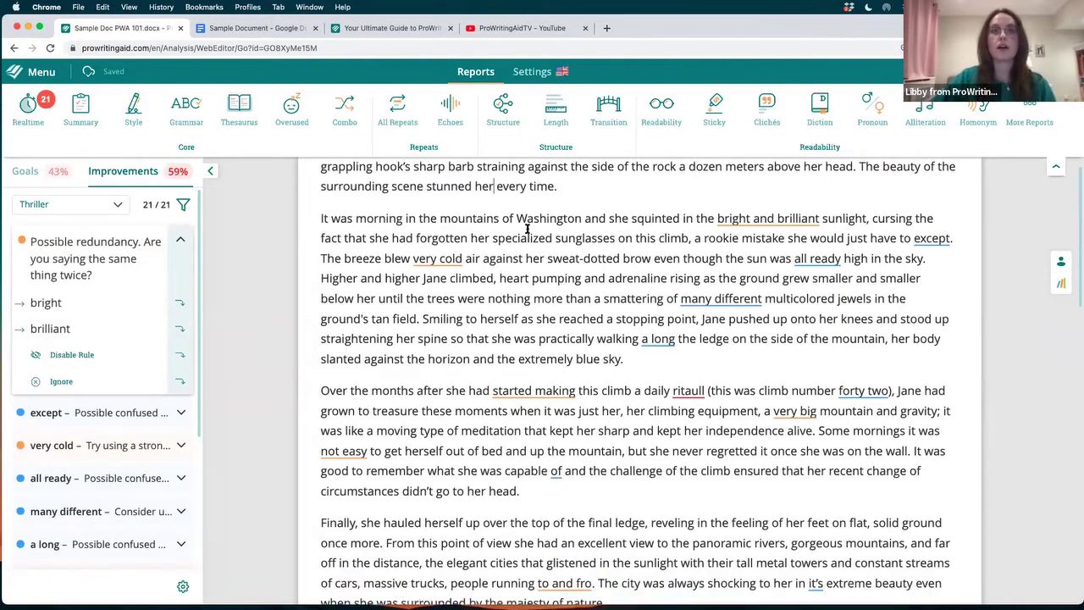
{"action": "scroll", "coordinate": [534, 233], "scroll_direction": "down", "scroll_amount": 10}
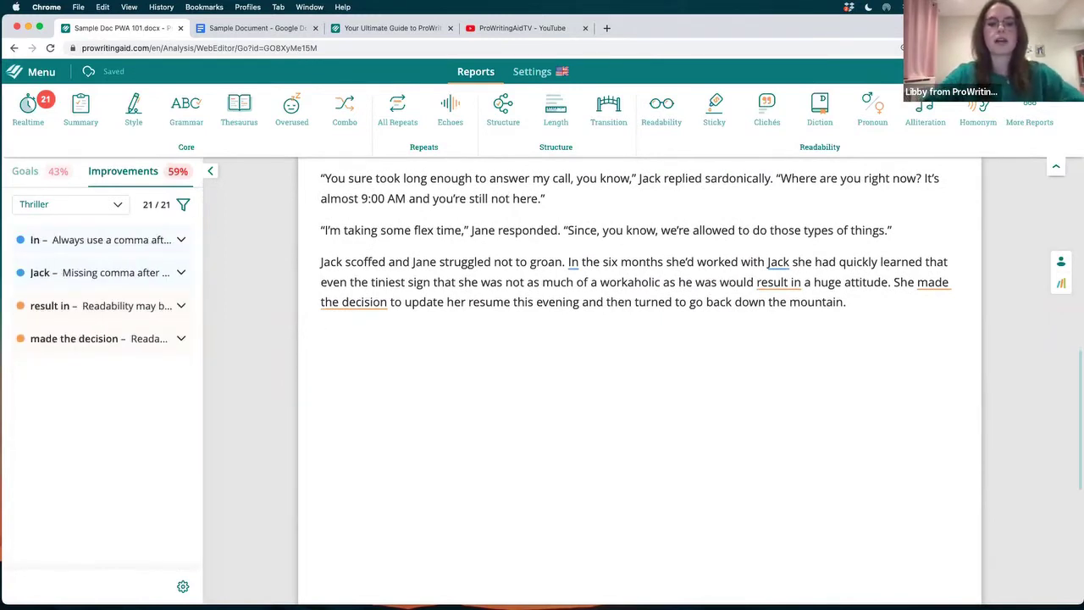
{"action": "type", "text": "Jane "}
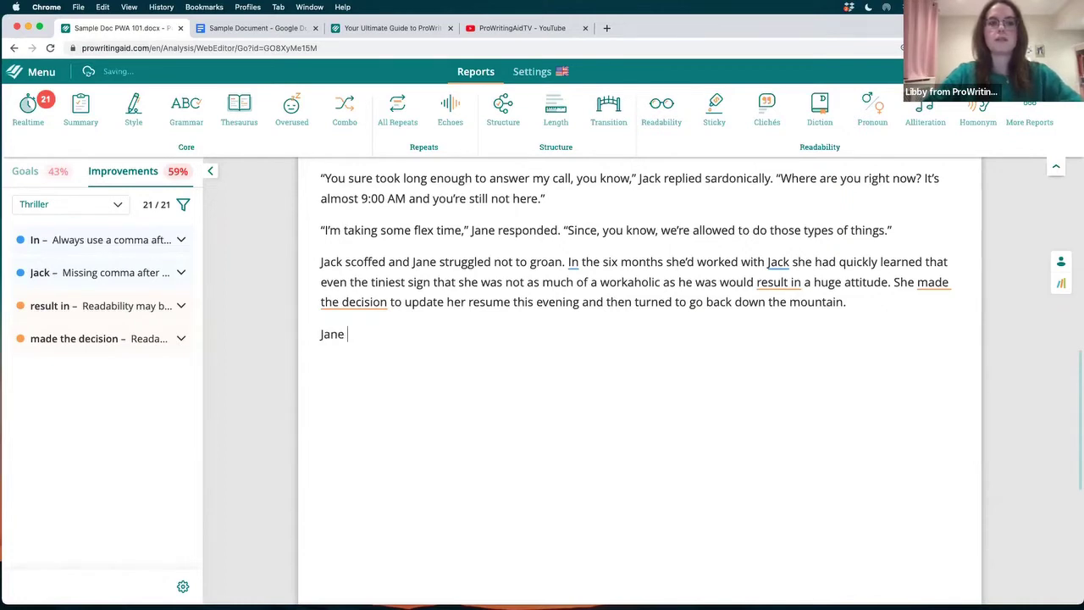
{"action": "type", "text": "skaled them"}
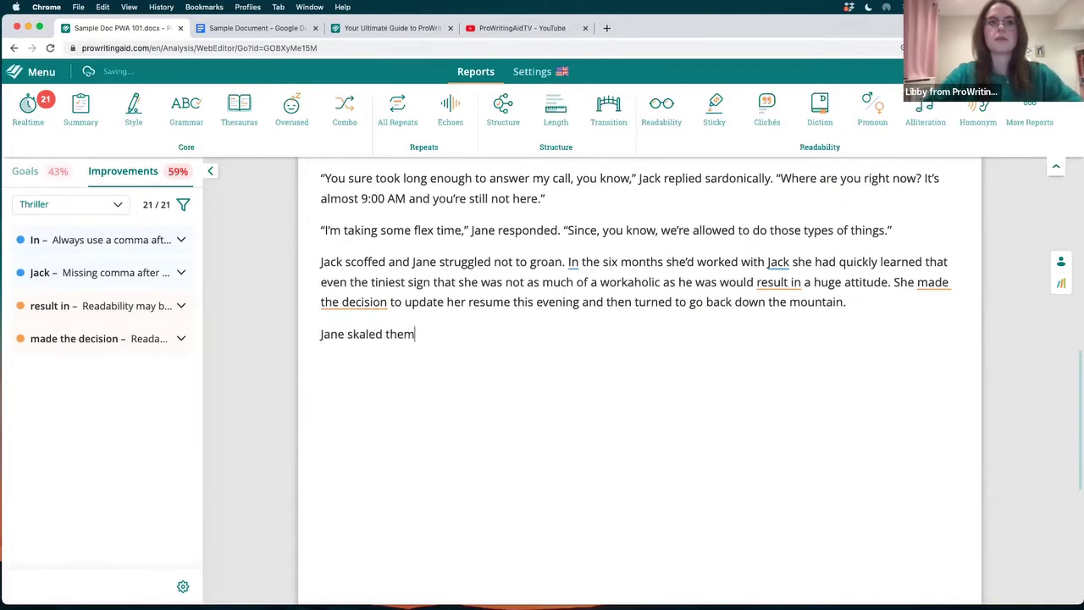
{"action": "key", "text": "BackSpace"}
{"action": "type", "text": "mountan"}
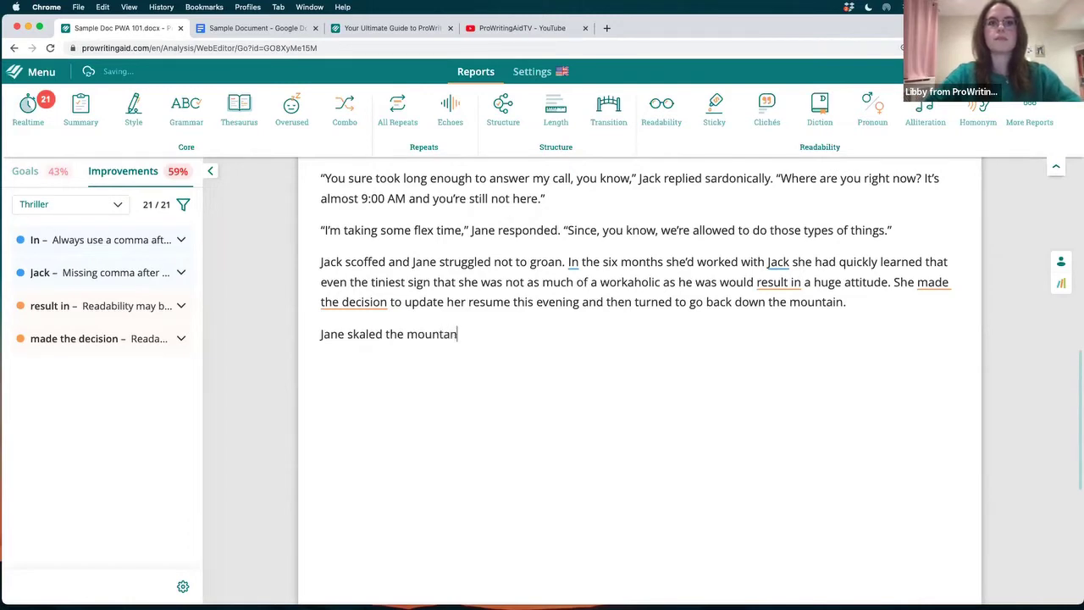
{"action": "type", "text": "."}
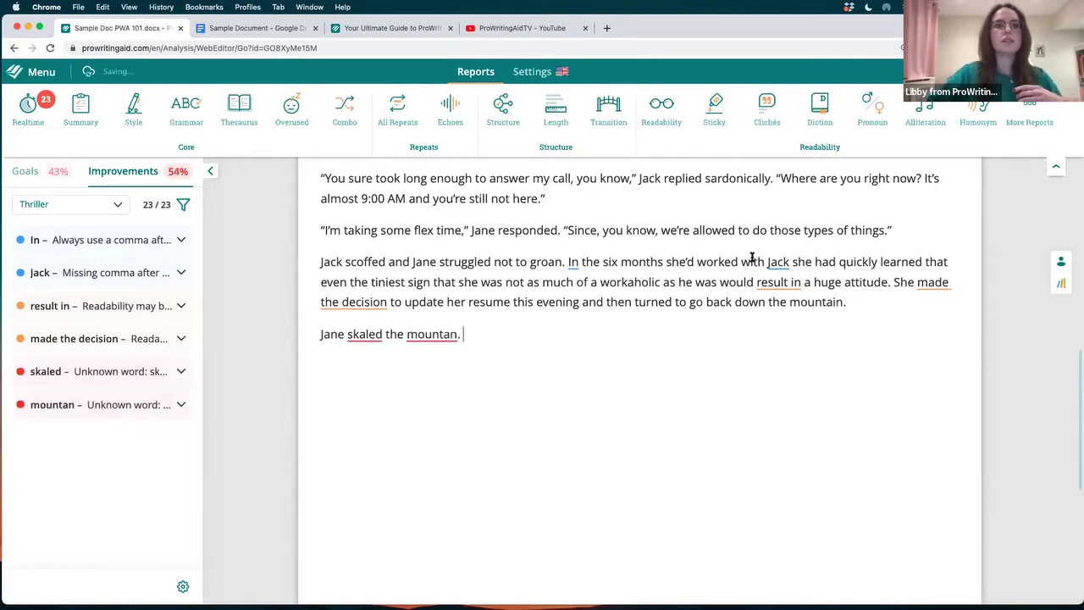
{"action": "mouse_move", "coordinate": [366, 334]}
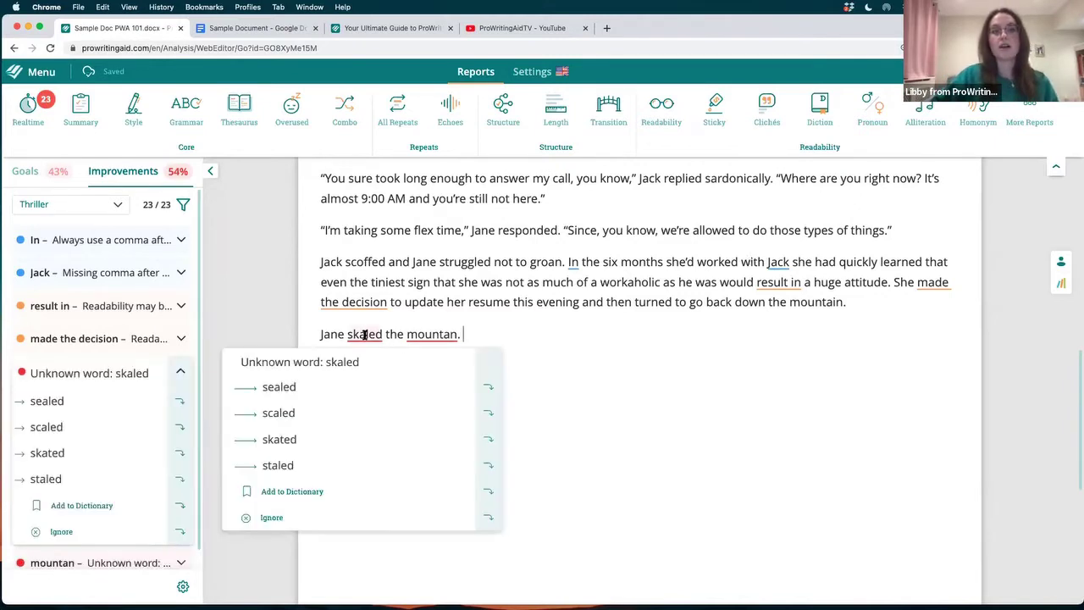
{"action": "mouse_move", "coordinate": [445, 336]}
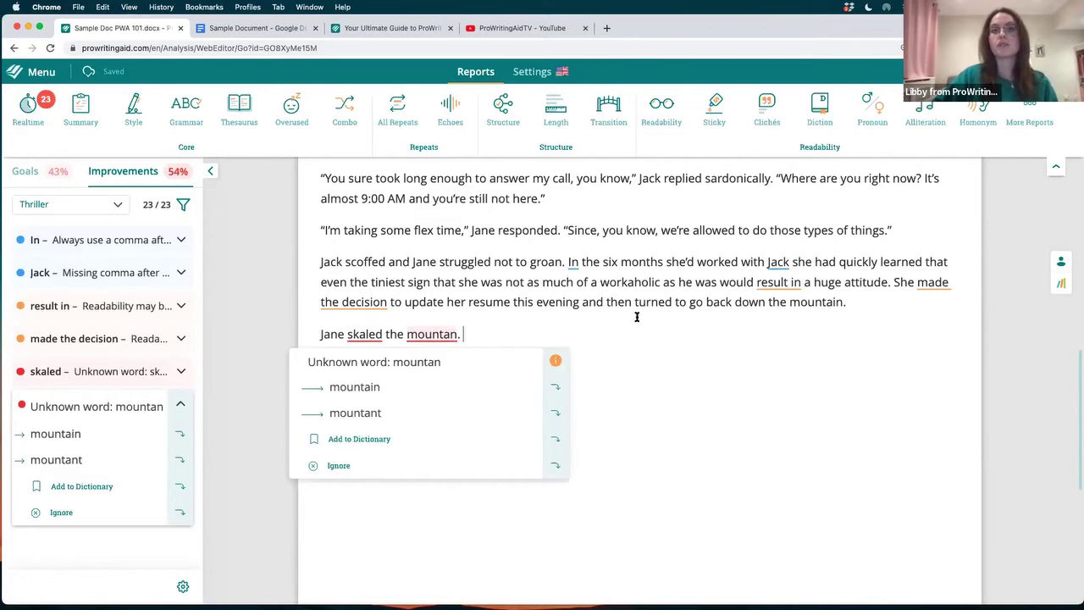
- Return to the start of the document and turn off realtime checking
{"action": "scroll", "coordinate": [637, 317], "scroll_direction": "up", "scroll_amount": 5}
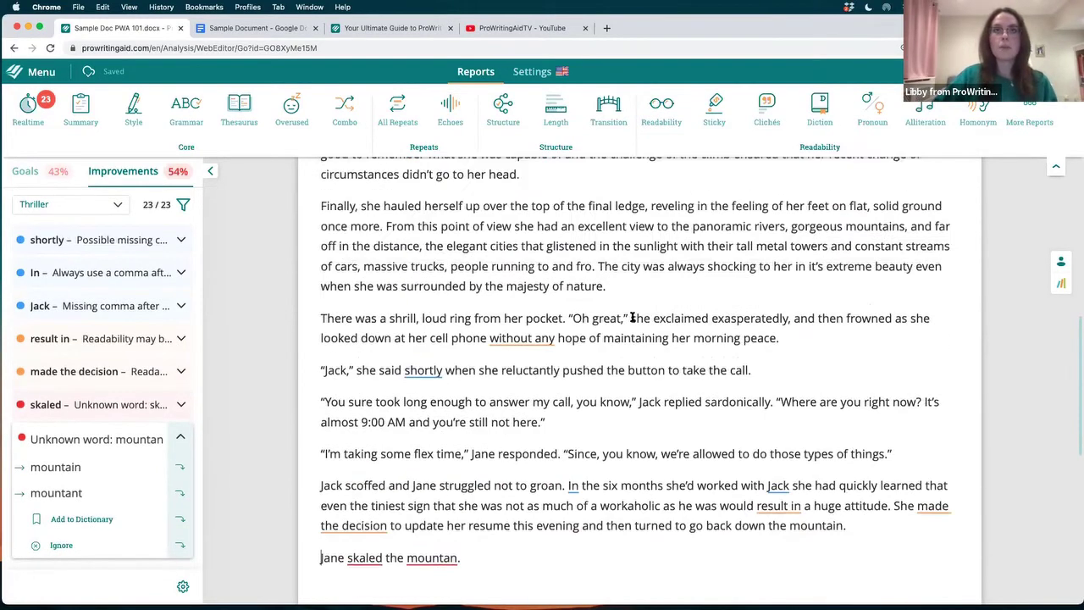
{"action": "scroll", "coordinate": [630, 318], "scroll_direction": "up", "scroll_amount": 8}
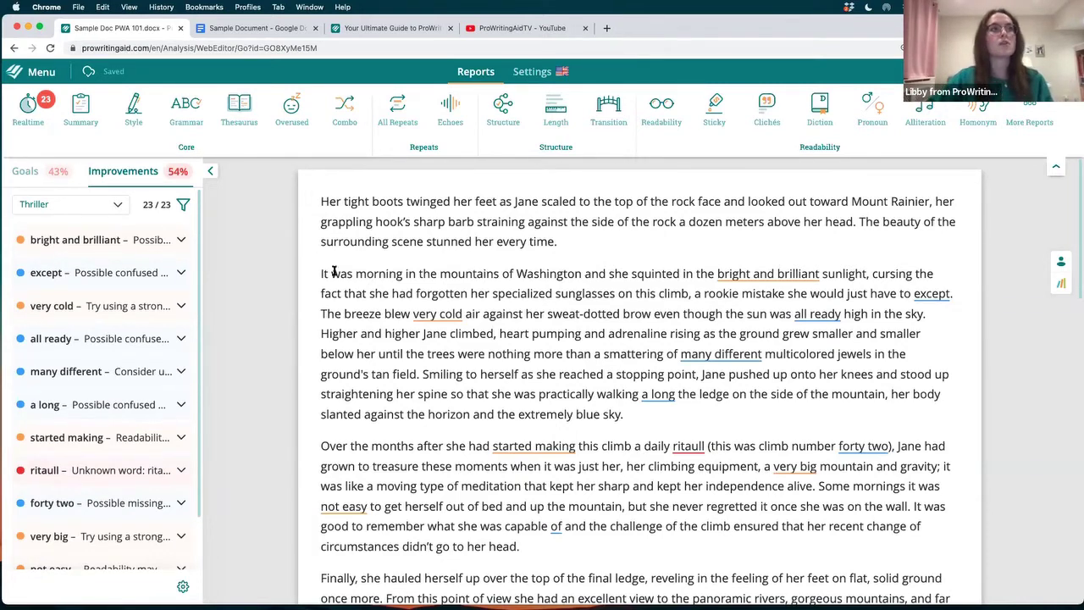
{"action": "left_click", "coordinate": [34, 118]}
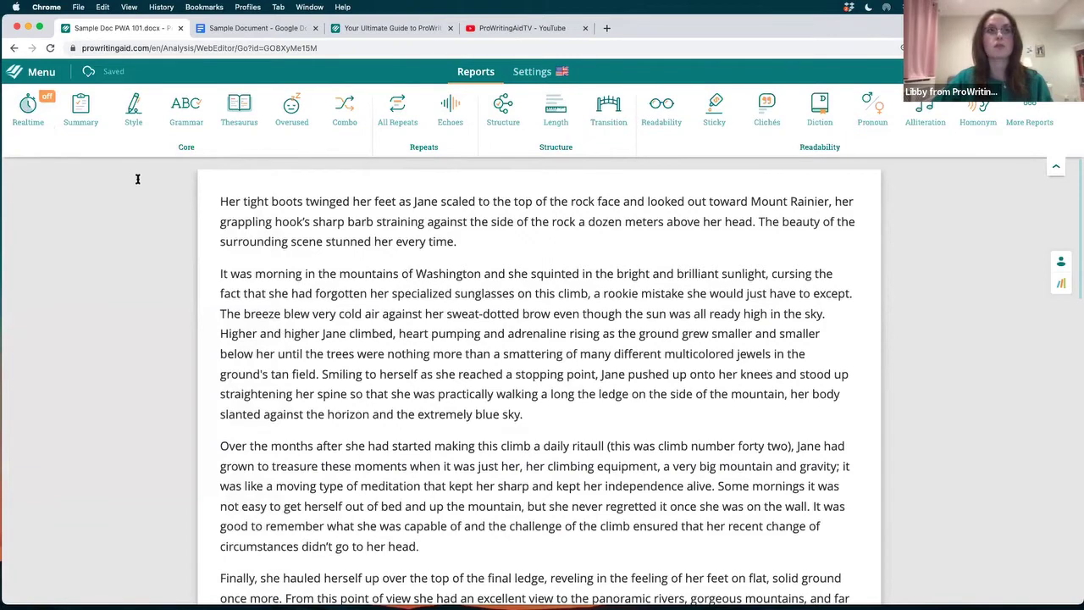
- Turn realtime checking back on and reduce the redundant "bright and brilliant" to the suggested "brilliant" in the second paragraph
{"action": "left_click", "coordinate": [31, 108]}
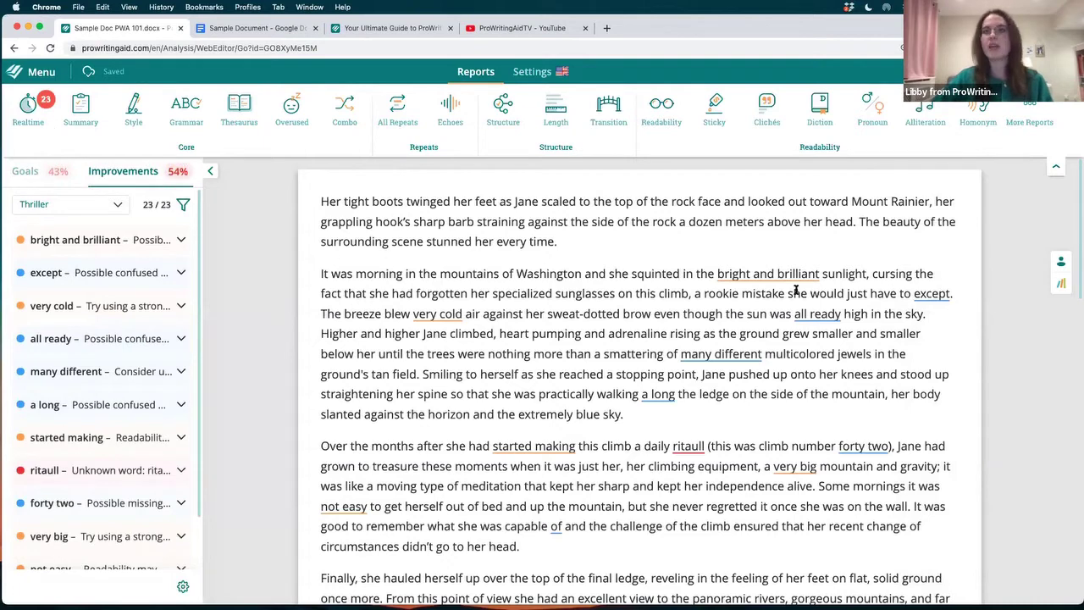
{"action": "left_click", "coordinate": [751, 276]}
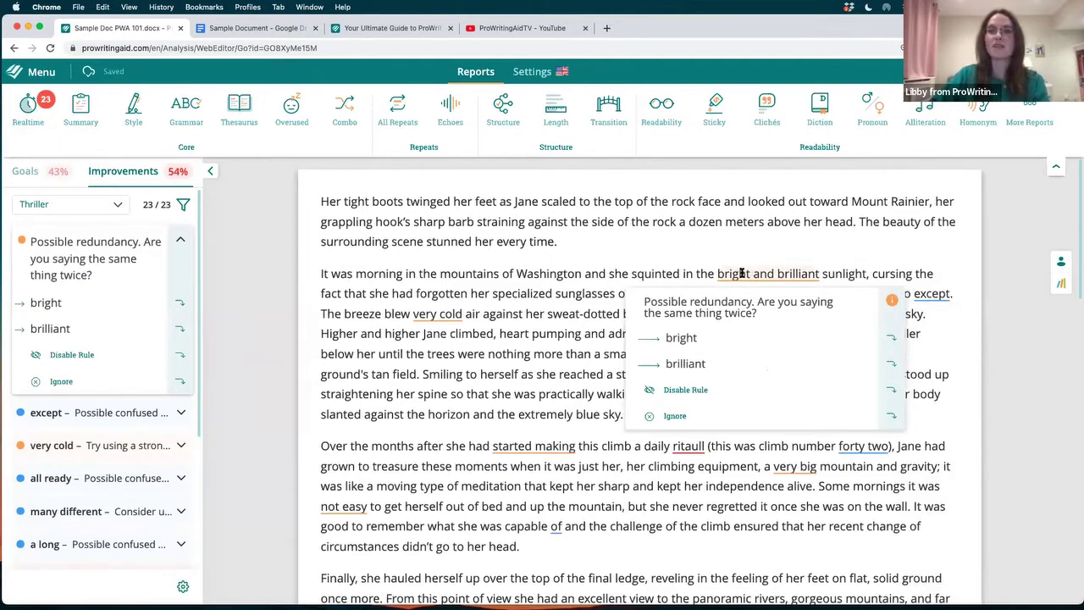
{"action": "left_click", "coordinate": [696, 366]}
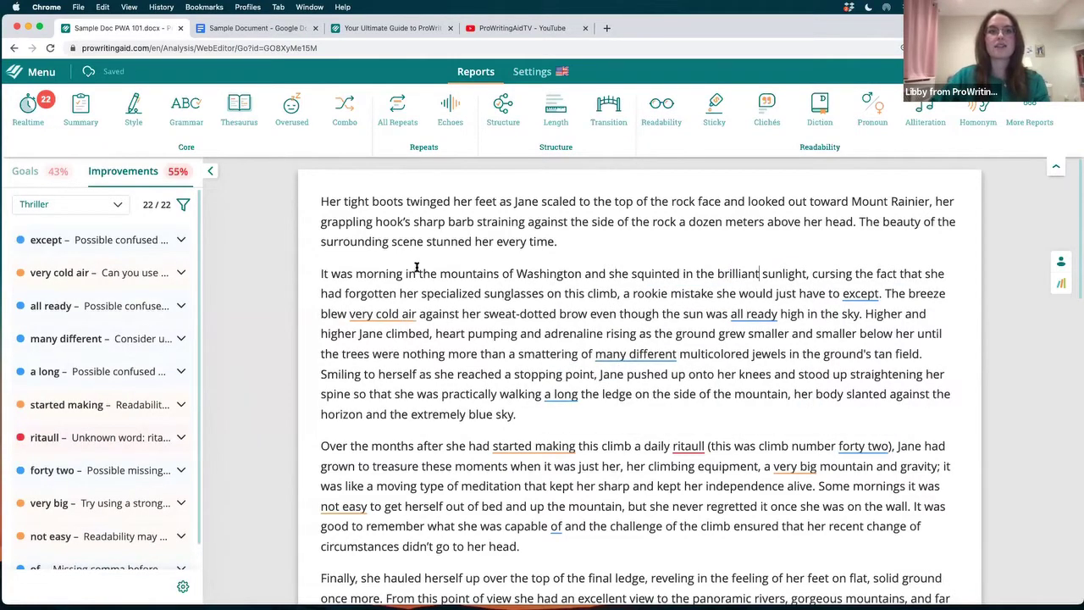
- Apply the suggestions replacing "very cold air" with "frosty air" and "except" with "accept" in the second paragraph
{"action": "left_click", "coordinate": [388, 316]}
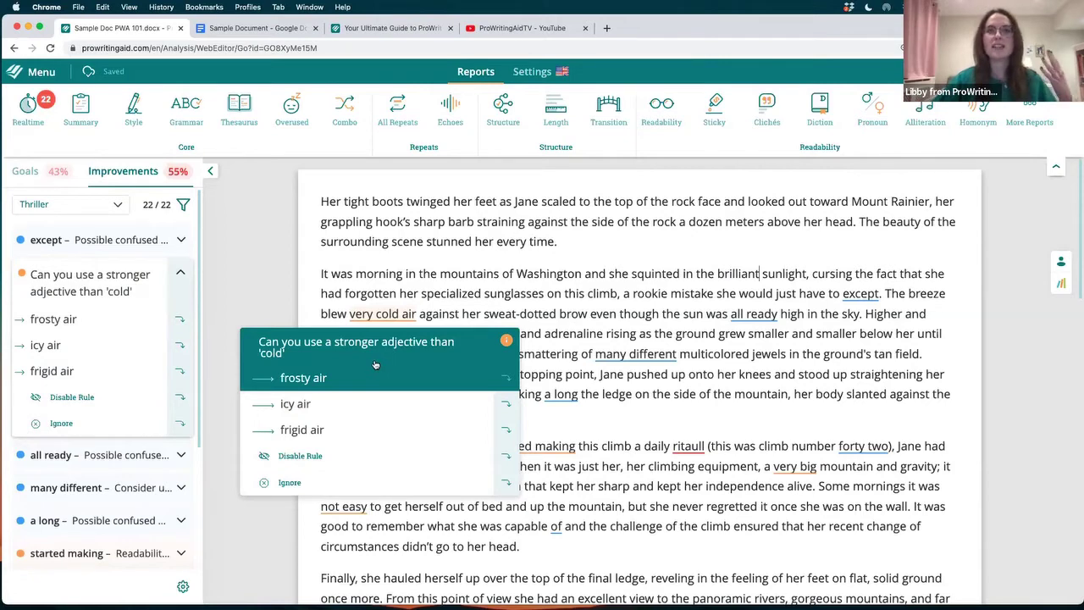
{"action": "left_click", "coordinate": [375, 366]}
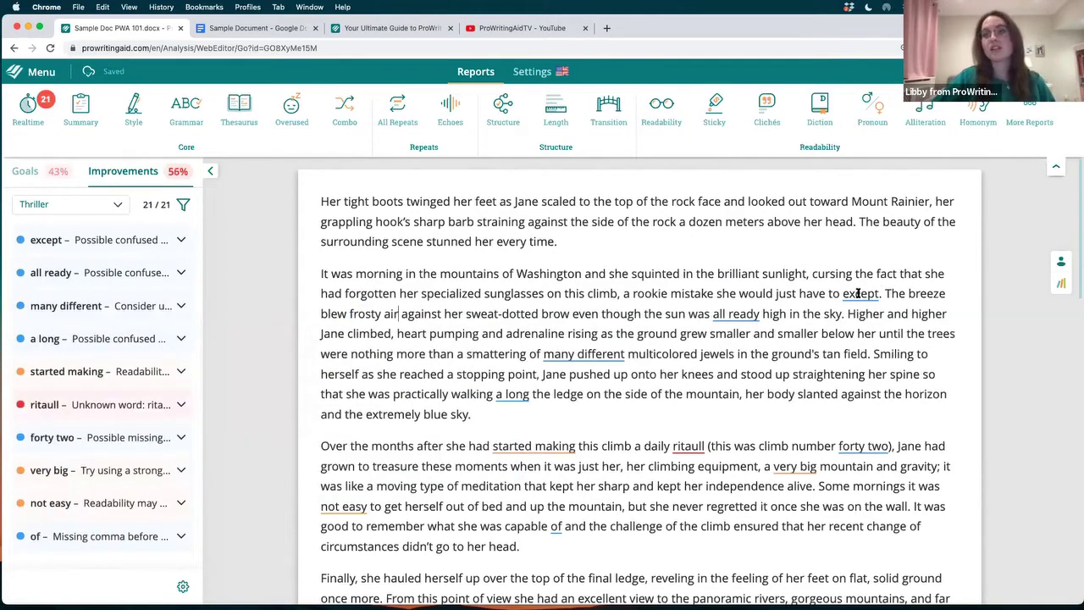
{"action": "left_click", "coordinate": [858, 293]}
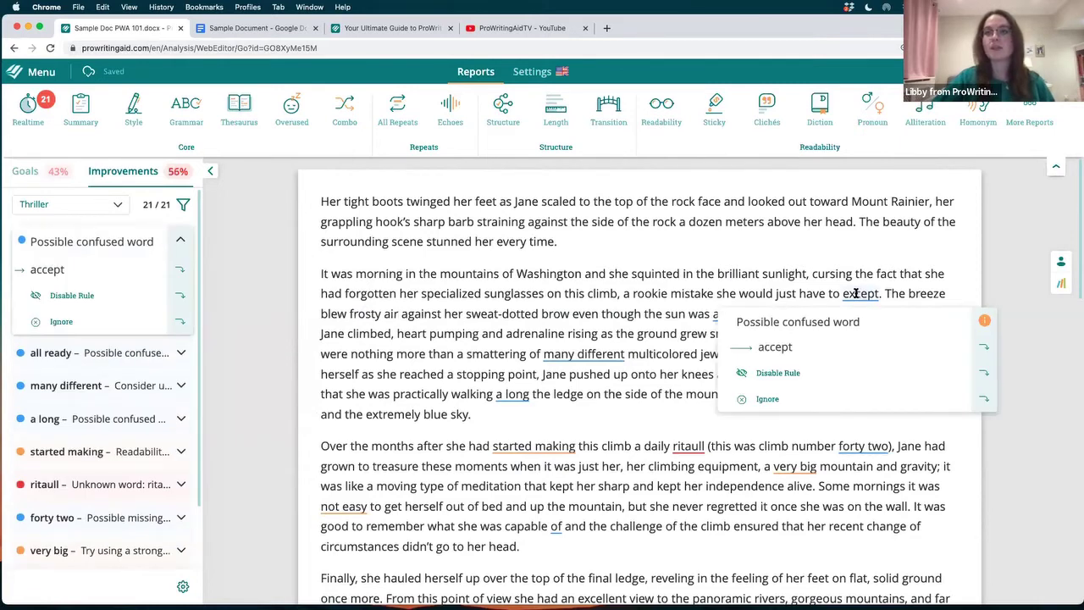
{"action": "left_click", "coordinate": [823, 323]}
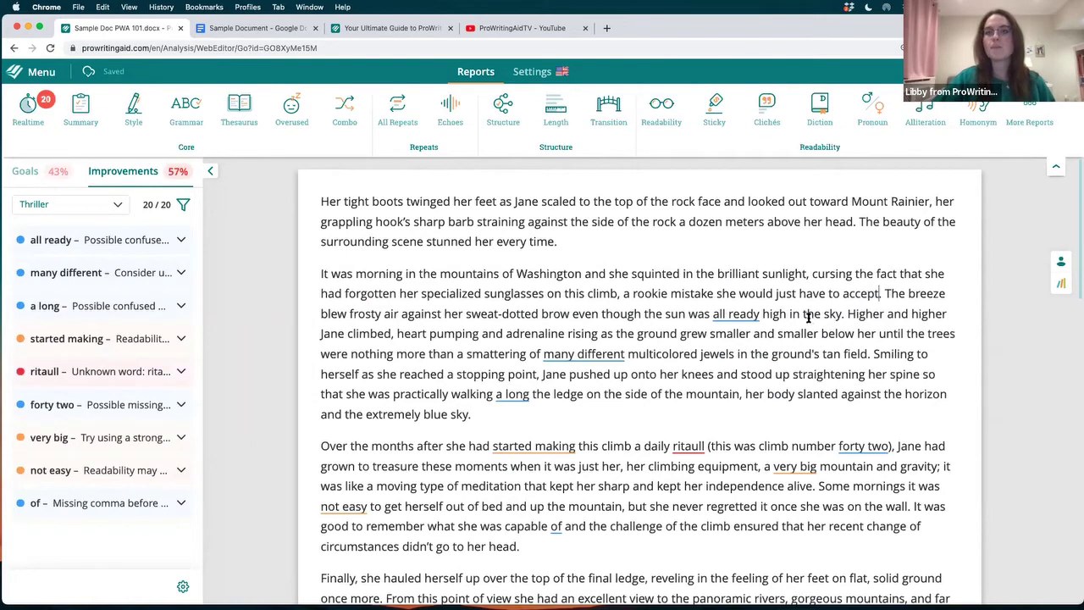
- Apply the suggestions replacing "all ready" with "already" and "many different" with "many" in the second paragraph
{"action": "left_click", "coordinate": [739, 315]}
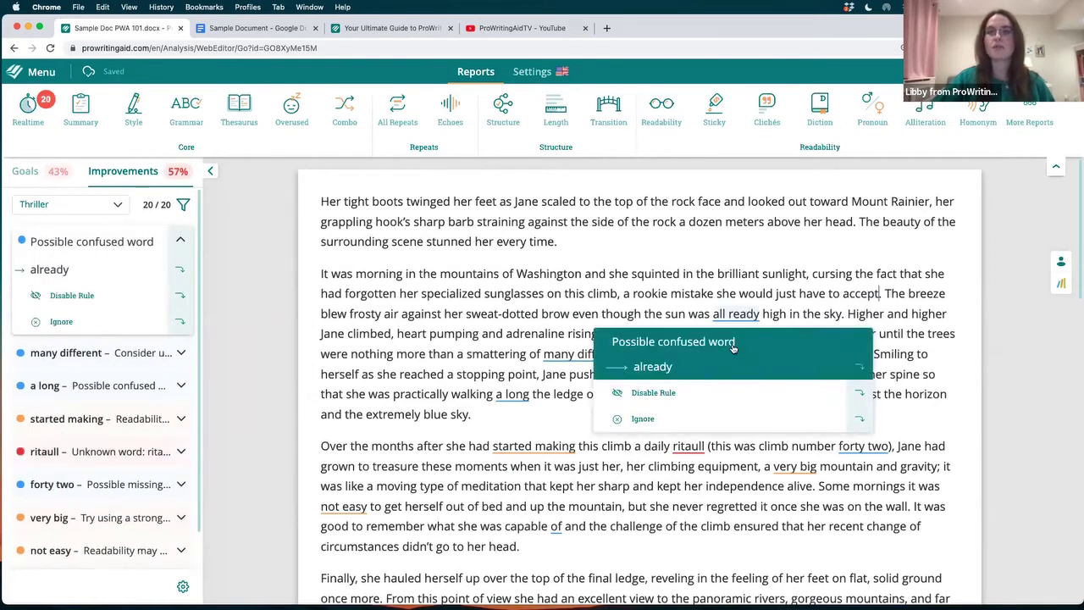
{"action": "left_click", "coordinate": [627, 344]}
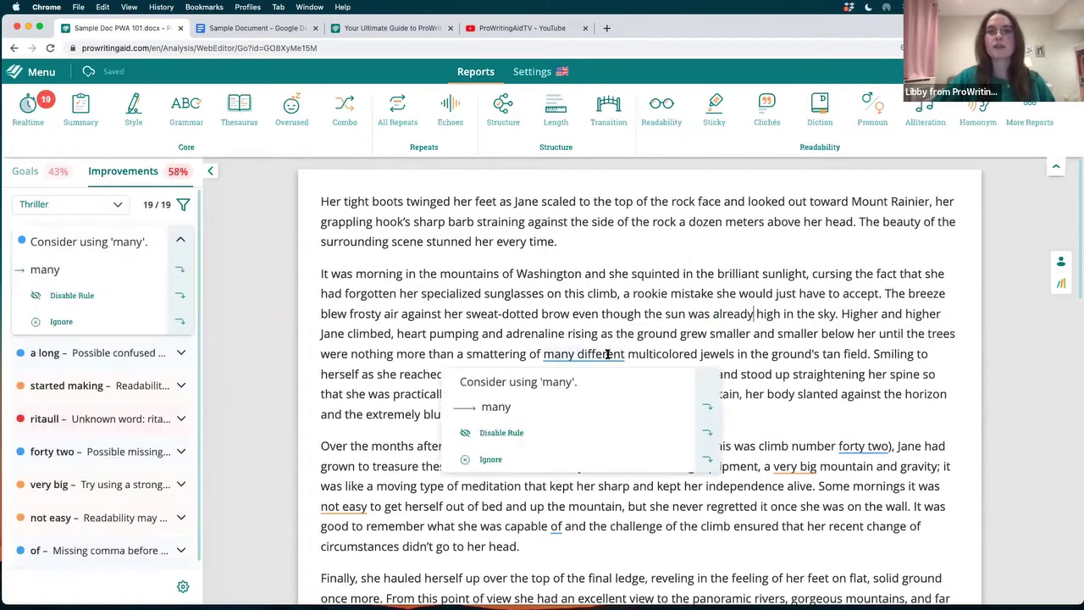
{"action": "scroll", "coordinate": [609, 285], "scroll_direction": "down", "scroll_amount": 1}
{"action": "scroll", "coordinate": [608, 285], "scroll_direction": "down", "scroll_amount": 1}
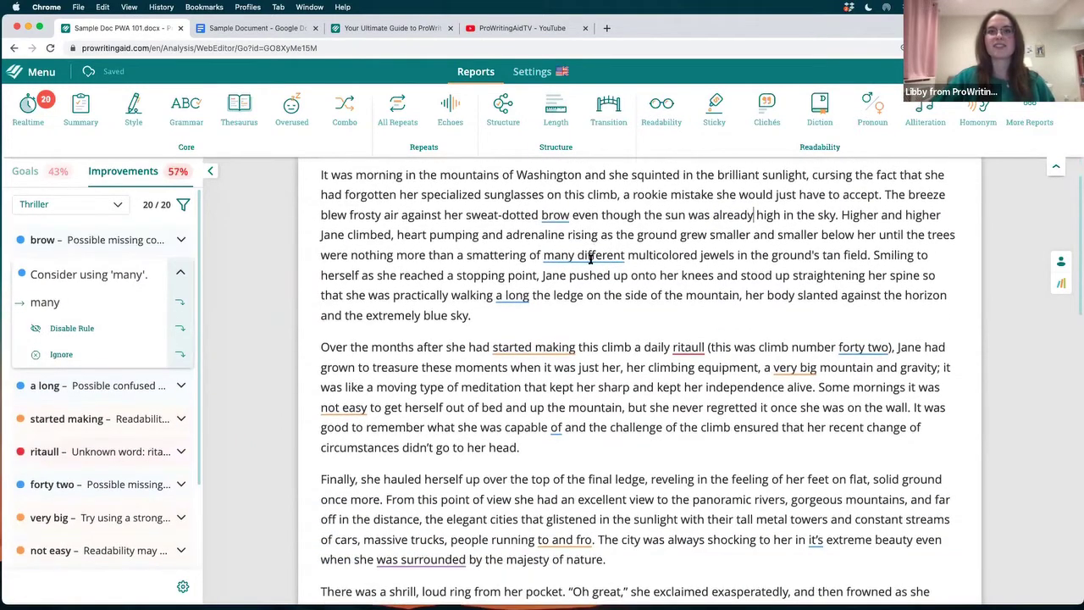
{"action": "mouse_move", "coordinate": [587, 256]}
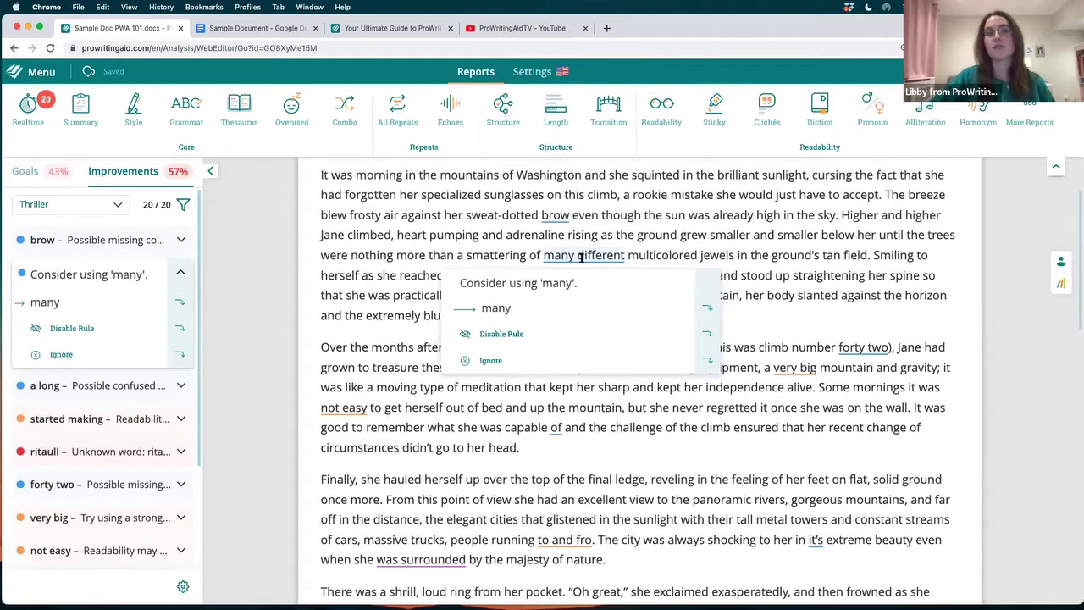
{"action": "left_click", "coordinate": [571, 303]}
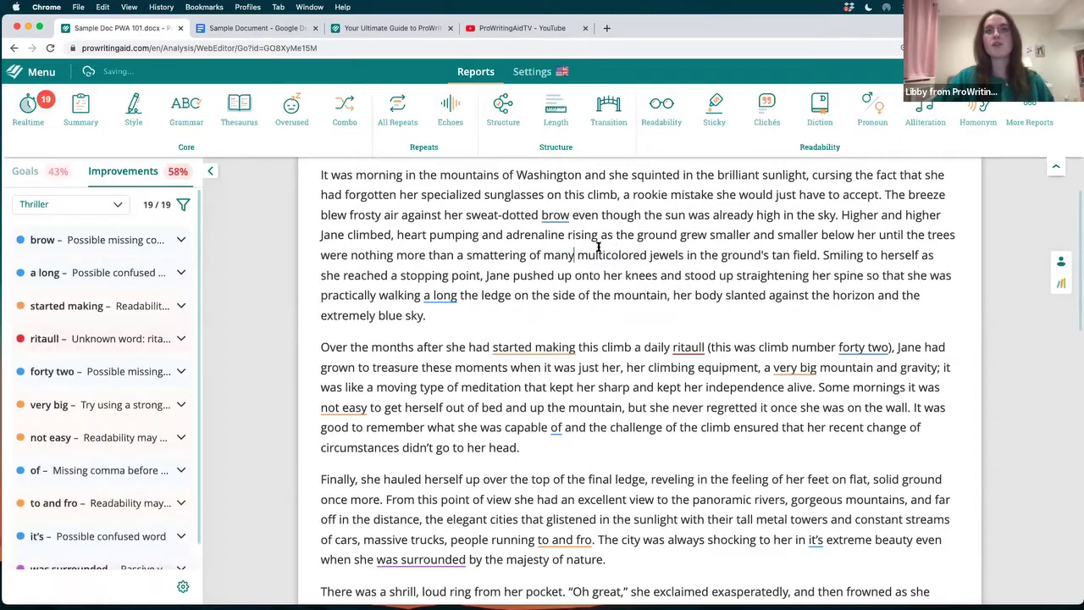
- View the document's Thriller goals, and run the Summary report to look over its key scores
{"action": "scroll", "coordinate": [597, 247], "scroll_direction": "up", "scroll_amount": 2}
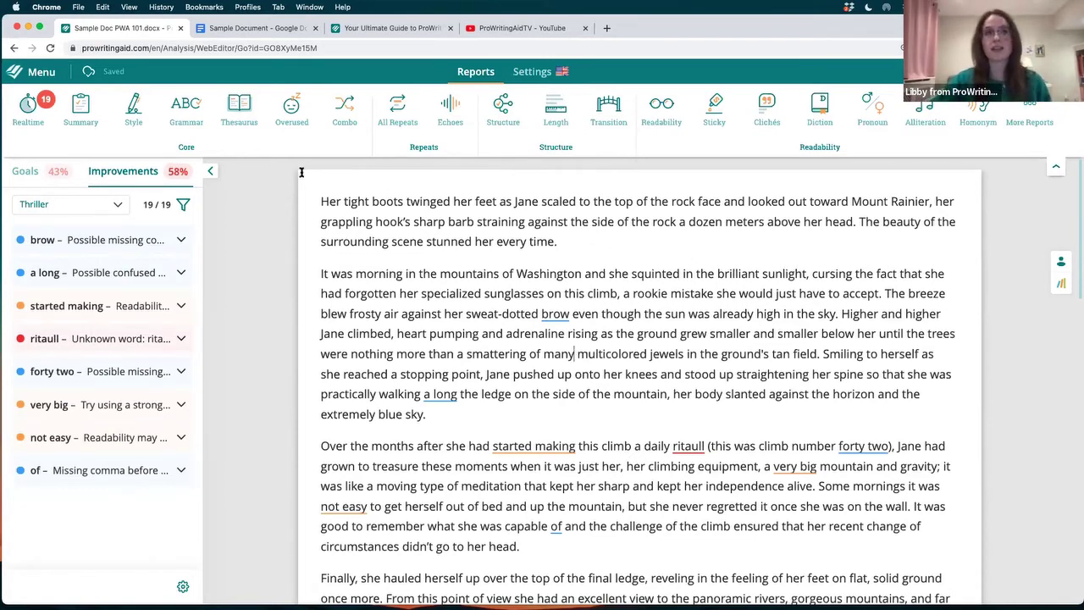
{"action": "left_click", "coordinate": [44, 175]}
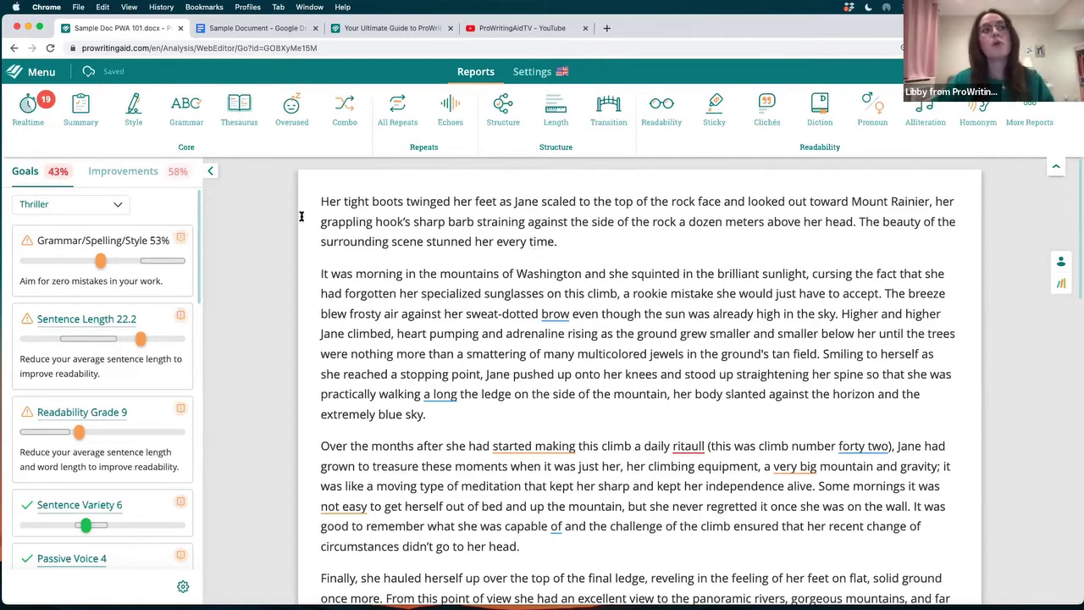
{"action": "left_click", "coordinate": [81, 115]}
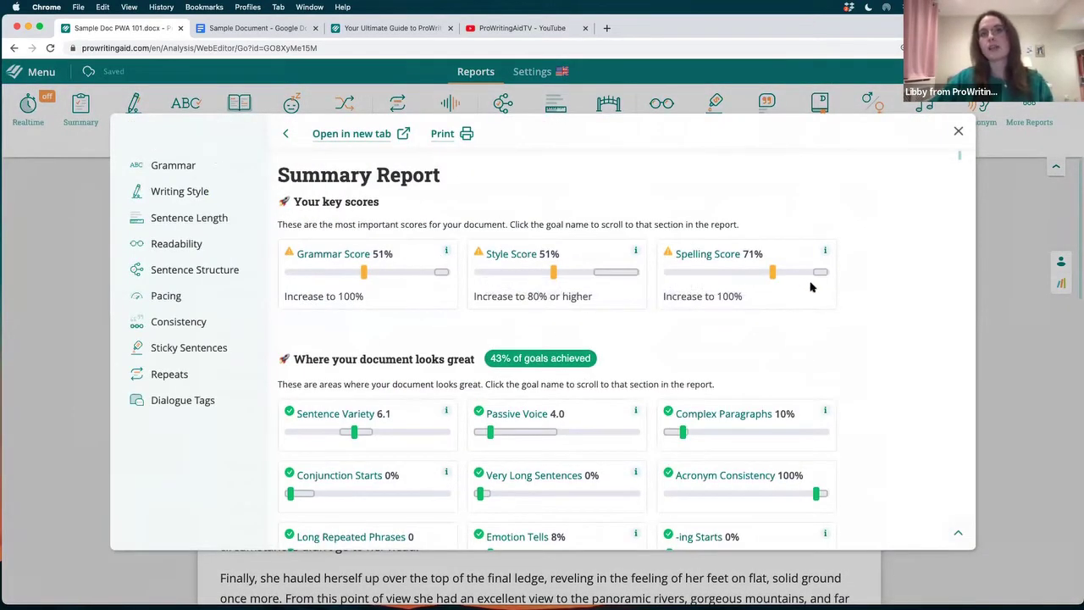
{"action": "scroll", "coordinate": [663, 339], "scroll_direction": "down", "scroll_amount": 3}
{"action": "scroll", "coordinate": [663, 338], "scroll_direction": "down", "scroll_amount": 2}
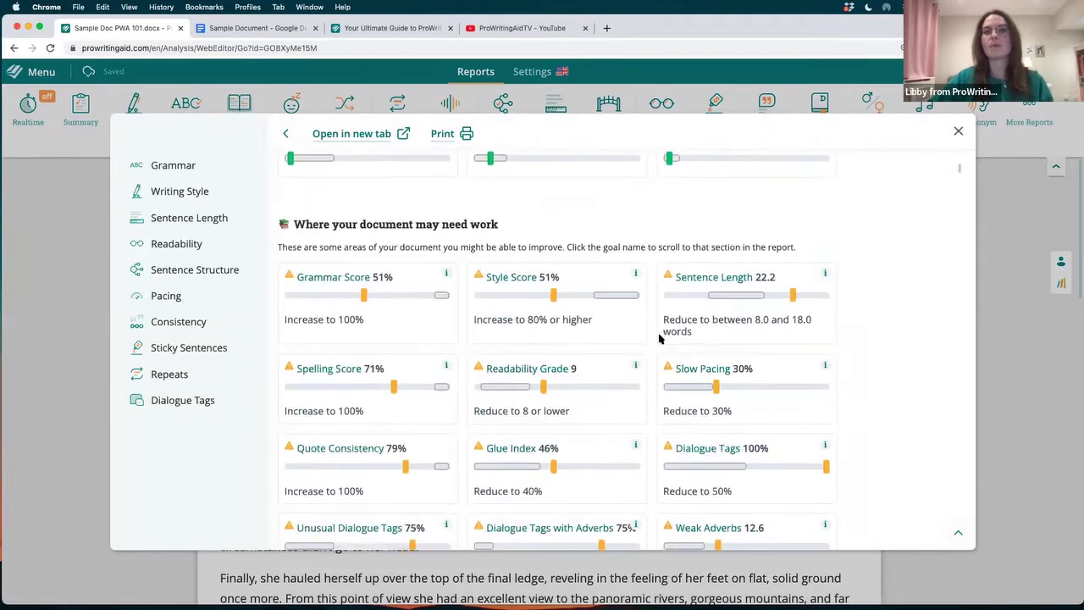
{"action": "scroll", "coordinate": [661, 338], "scroll_direction": "up", "scroll_amount": 3}
{"action": "scroll", "coordinate": [659, 338], "scroll_direction": "up", "scroll_amount": 2}
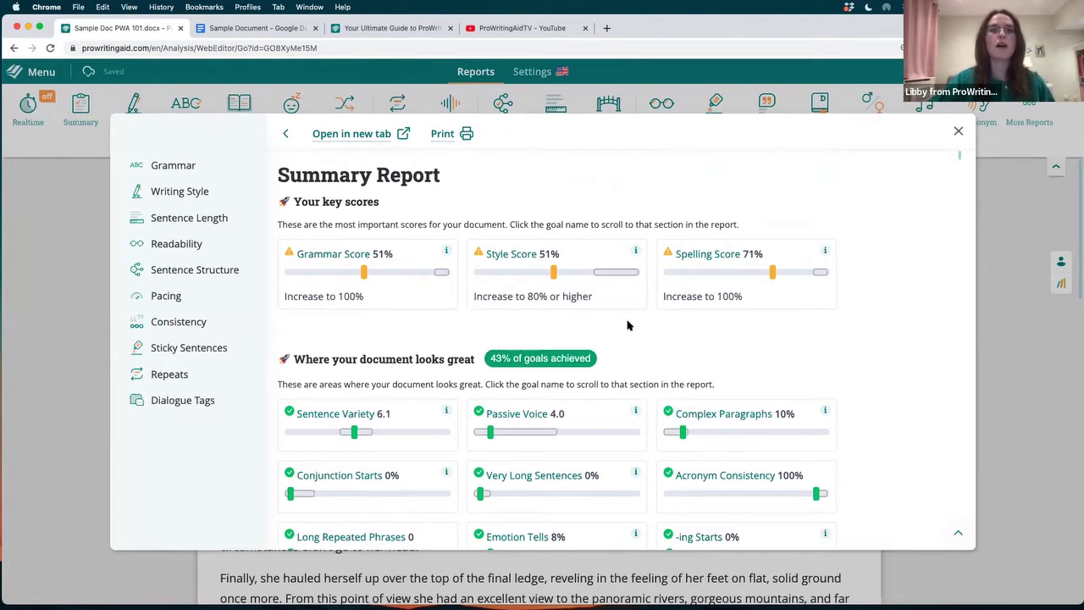
- Examine the goals listed under "Where your document looks great", including Sentence Variety and Passive Voice, in the Summary Report
{"action": "scroll", "coordinate": [619, 325], "scroll_direction": "down", "scroll_amount": 1}
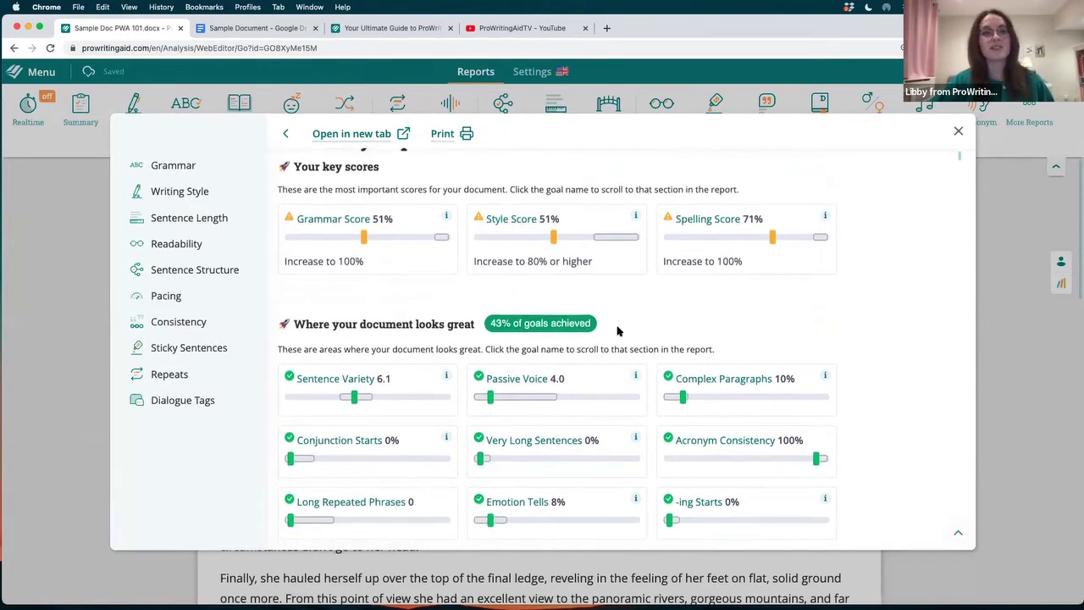
{"action": "scroll", "coordinate": [619, 327], "scroll_direction": "down", "scroll_amount": 1}
{"action": "scroll", "coordinate": [618, 331], "scroll_direction": "down", "scroll_amount": 1}
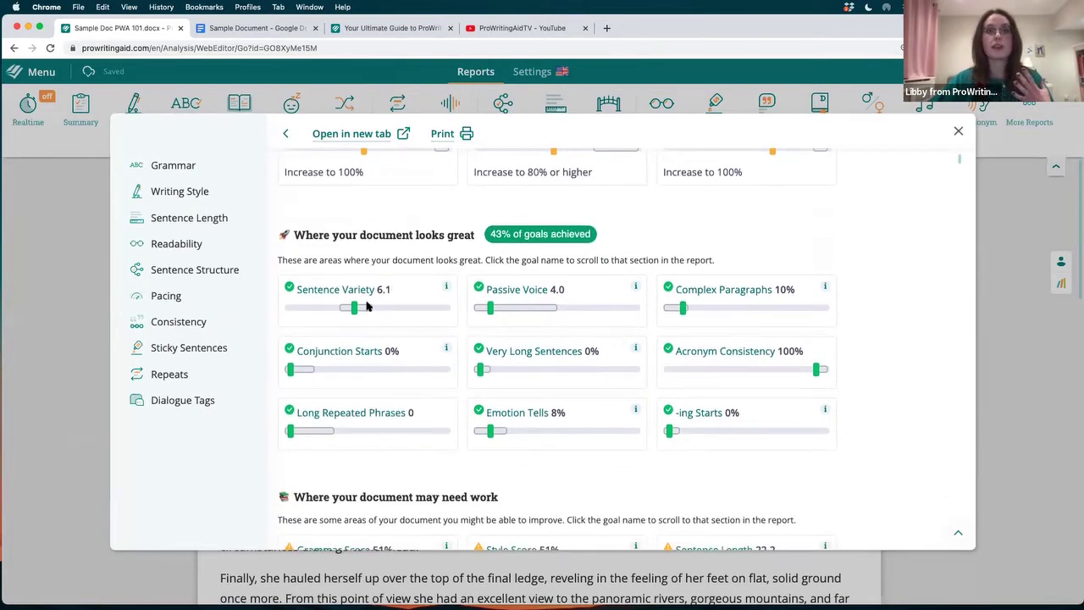
{"action": "mouse_move", "coordinate": [367, 310]}
{"action": "mouse_move", "coordinate": [505, 308]}
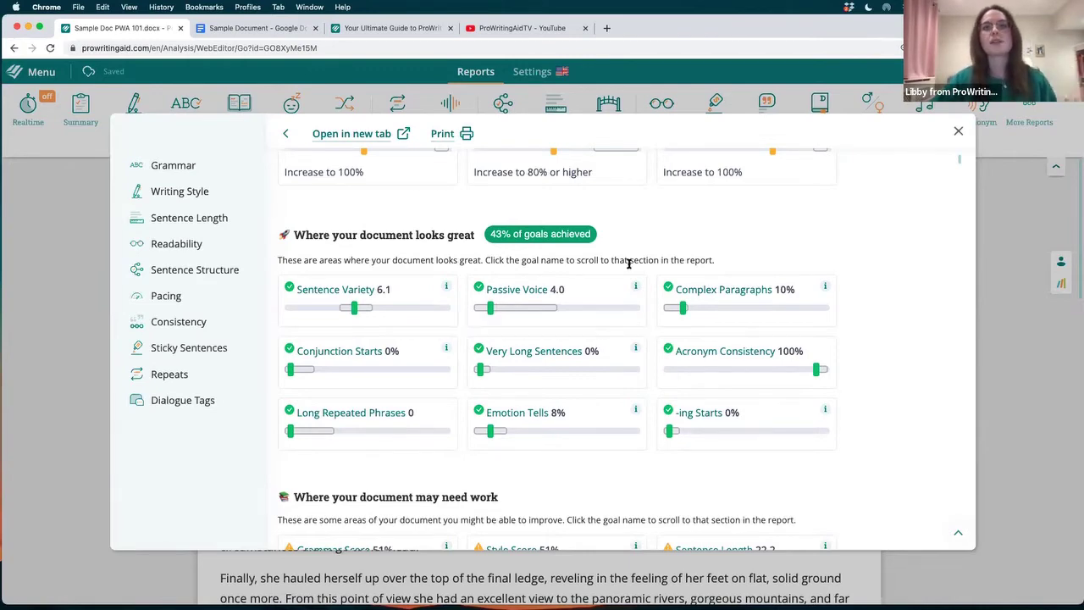
{"action": "scroll", "coordinate": [597, 274], "scroll_direction": "down", "scroll_amount": 1}
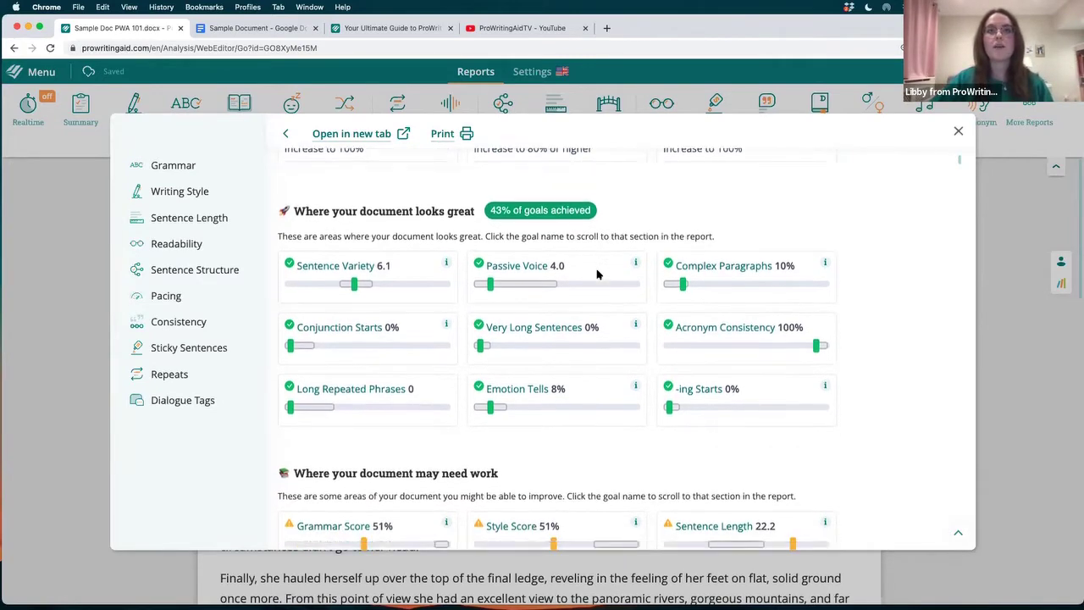
- Examine the scores and recommended targets listed under "Where your document may need work" in the Summary Report
{"action": "scroll", "coordinate": [595, 274], "scroll_direction": "down", "scroll_amount": 4}
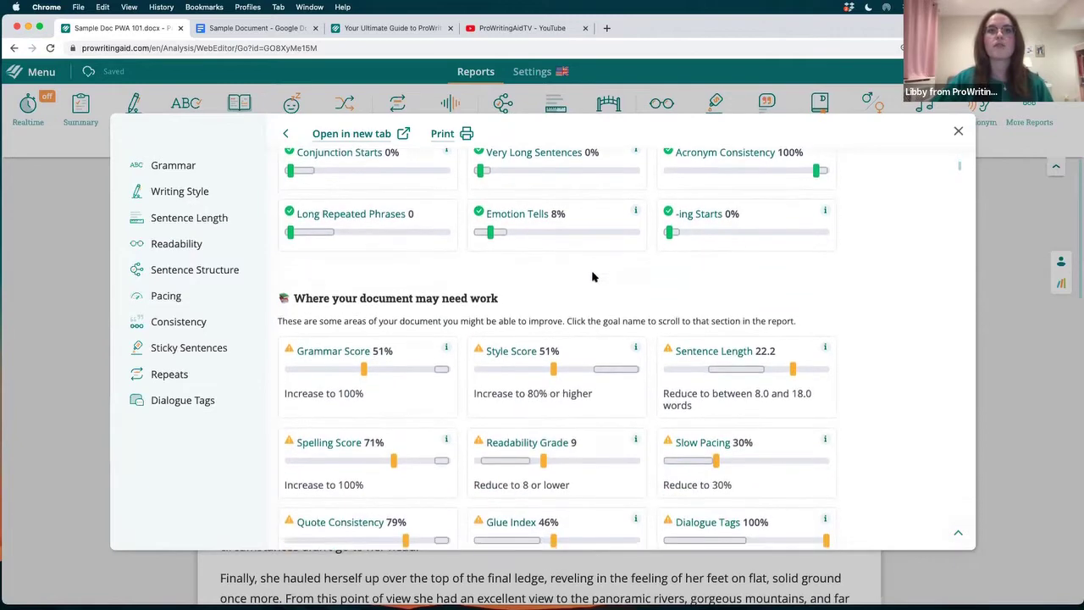
{"action": "scroll", "coordinate": [593, 276], "scroll_direction": "down", "scroll_amount": 7}
{"action": "scroll", "coordinate": [593, 276], "scroll_direction": "up", "scroll_amount": 3}
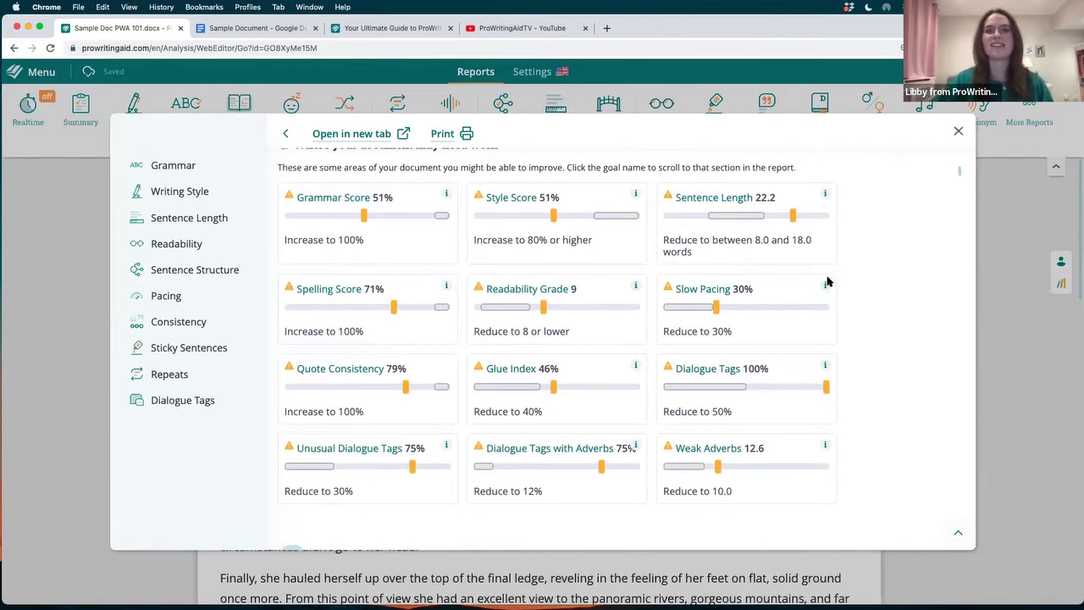
{"action": "scroll", "coordinate": [834, 281], "scroll_direction": "down", "scroll_amount": 1}
{"action": "scroll", "coordinate": [873, 298], "scroll_direction": "down", "scroll_amount": 3}
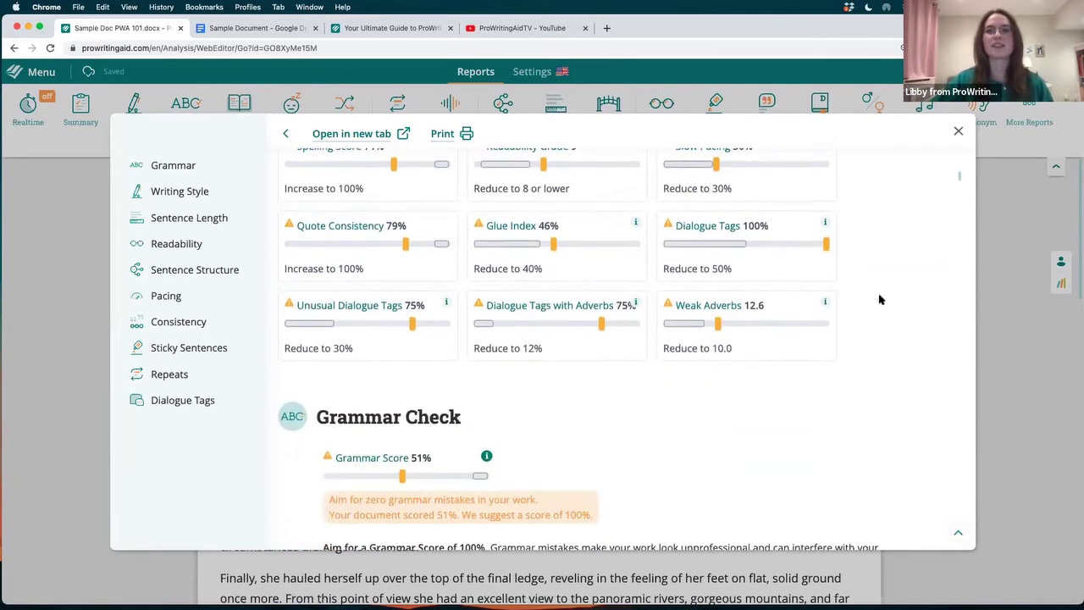
{"action": "scroll", "coordinate": [878, 301], "scroll_direction": "up", "scroll_amount": 3}
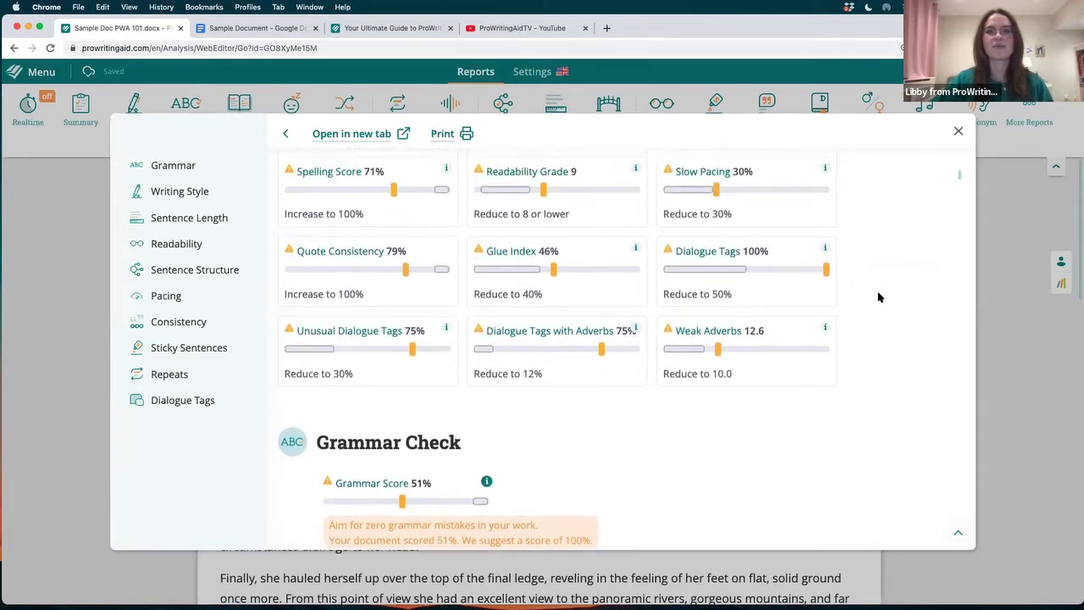
{"action": "scroll", "coordinate": [877, 304], "scroll_direction": "up", "scroll_amount": 2}
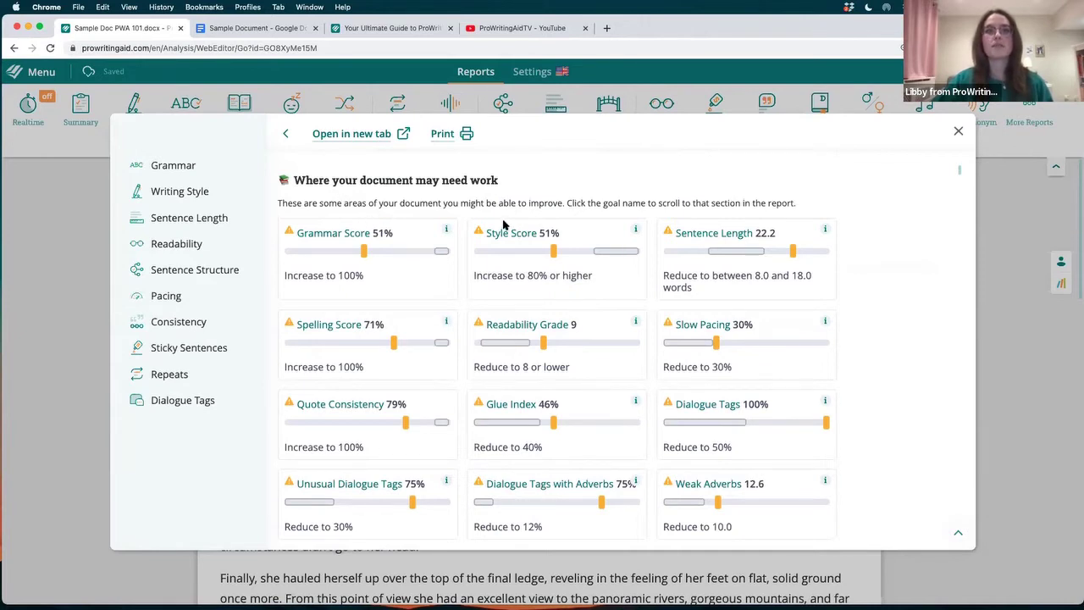
{"action": "scroll", "coordinate": [478, 224], "scroll_direction": "down", "scroll_amount": 2}
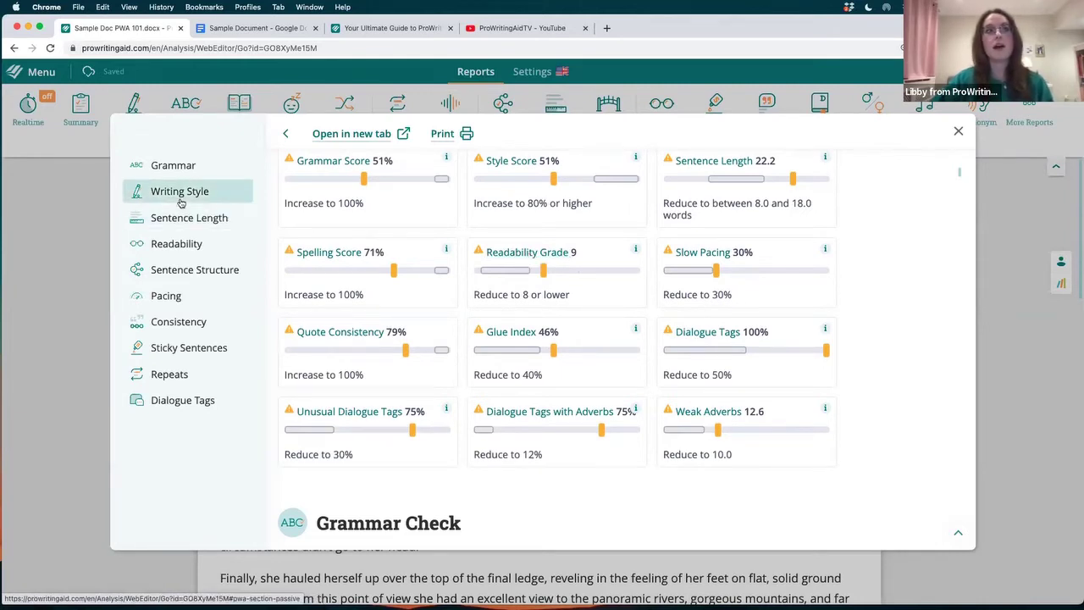
- Go to the Readability section of the report and read its grade, explanation and paragraph-level chart
{"action": "left_click", "coordinate": [195, 247]}
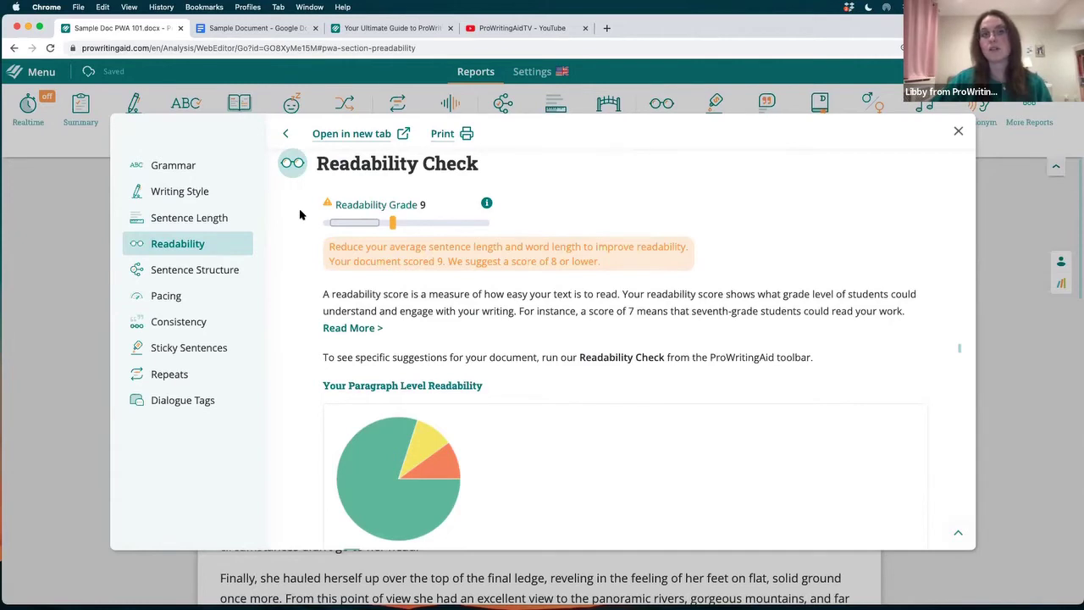
{"action": "scroll", "coordinate": [305, 224], "scroll_direction": "down", "scroll_amount": 1}
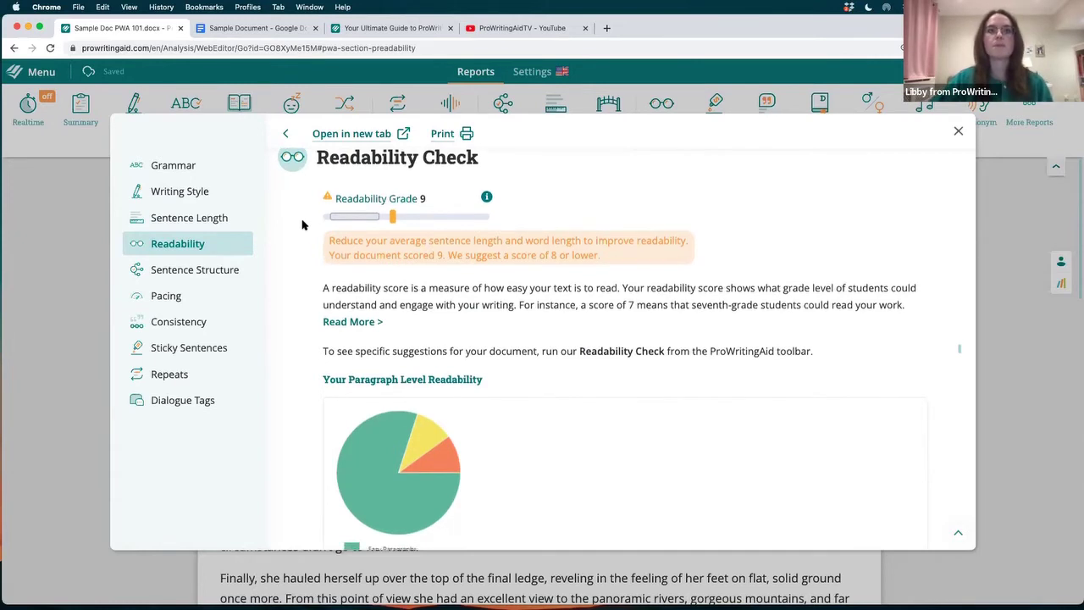
{"action": "scroll", "coordinate": [301, 225], "scroll_direction": "down", "scroll_amount": 1}
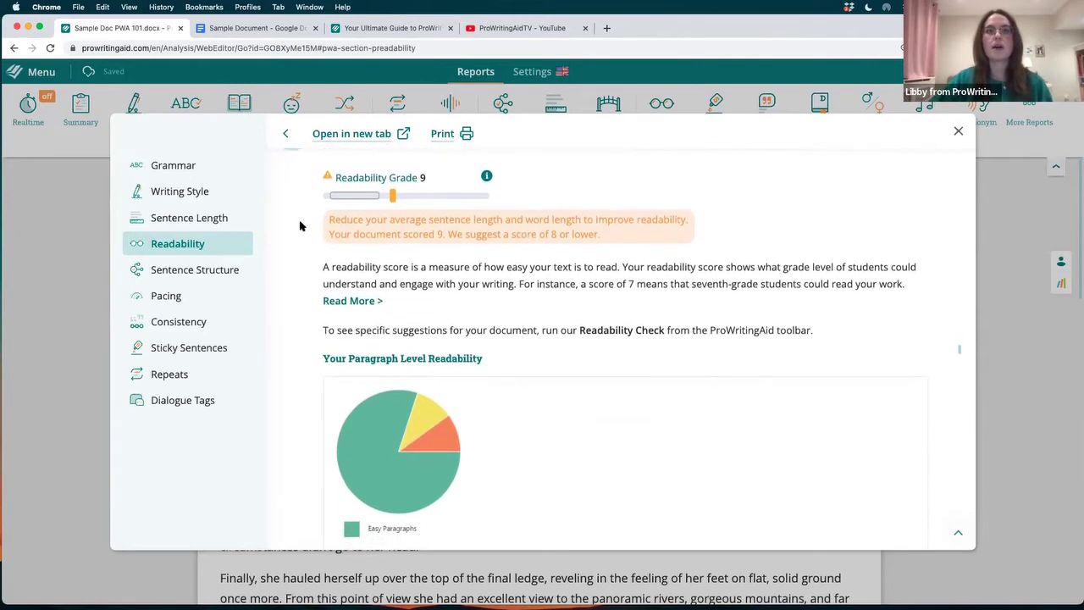
{"action": "scroll", "coordinate": [298, 225], "scroll_direction": "down", "scroll_amount": 1}
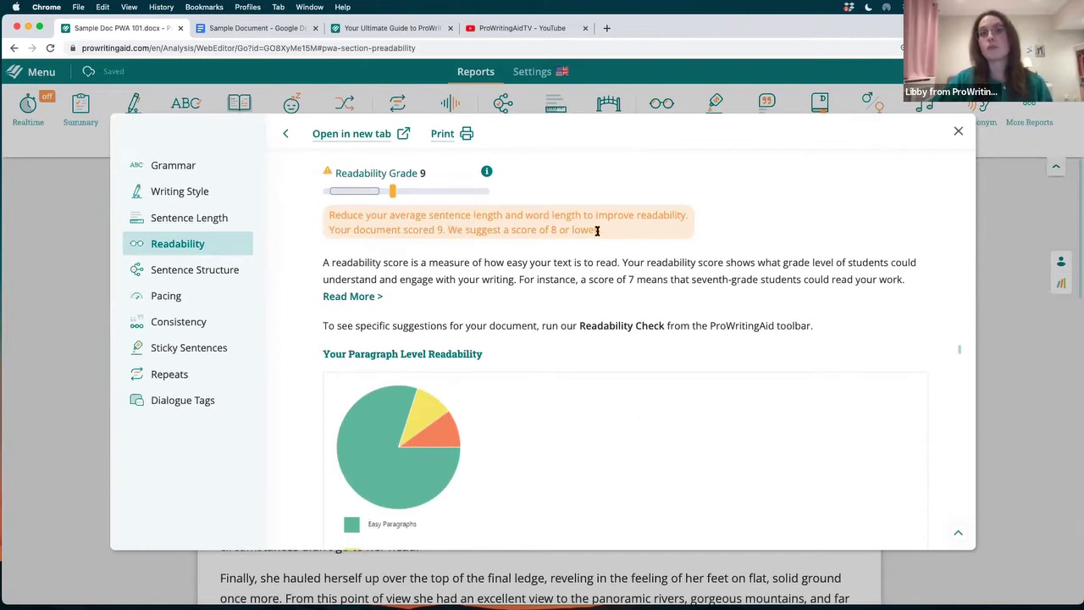
{"action": "scroll", "coordinate": [508, 260], "scroll_direction": "down", "scroll_amount": 1}
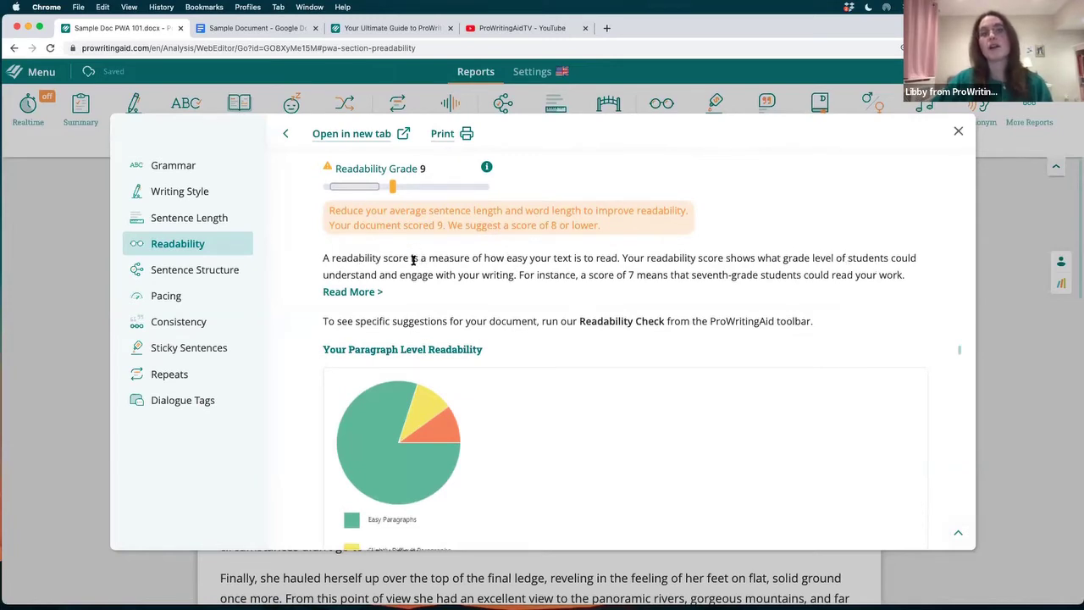
- Review the Conjunction Starts score in the Sentence Structure section, and go to the Sticky Sentences section
{"action": "left_click", "coordinate": [199, 277]}
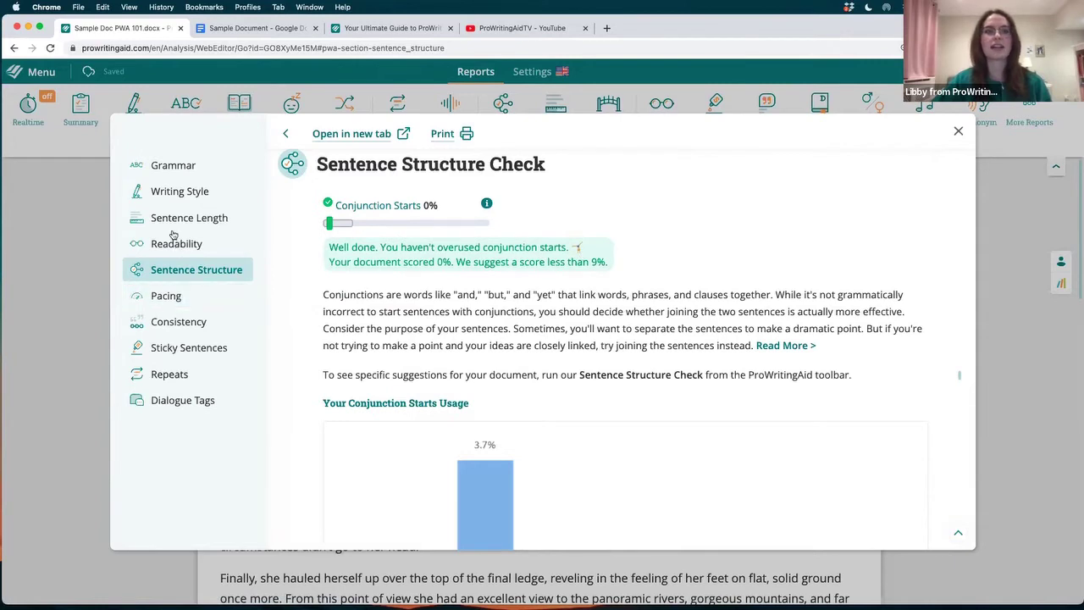
{"action": "scroll", "coordinate": [369, 320], "scroll_direction": "down", "scroll_amount": 1}
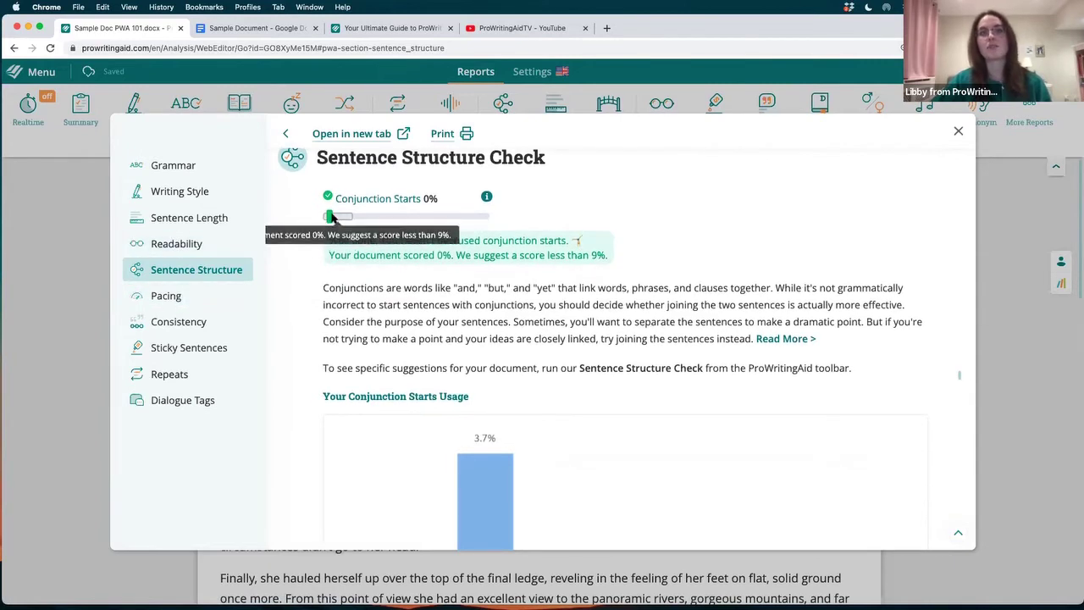
{"action": "left_click", "coordinate": [190, 353]}
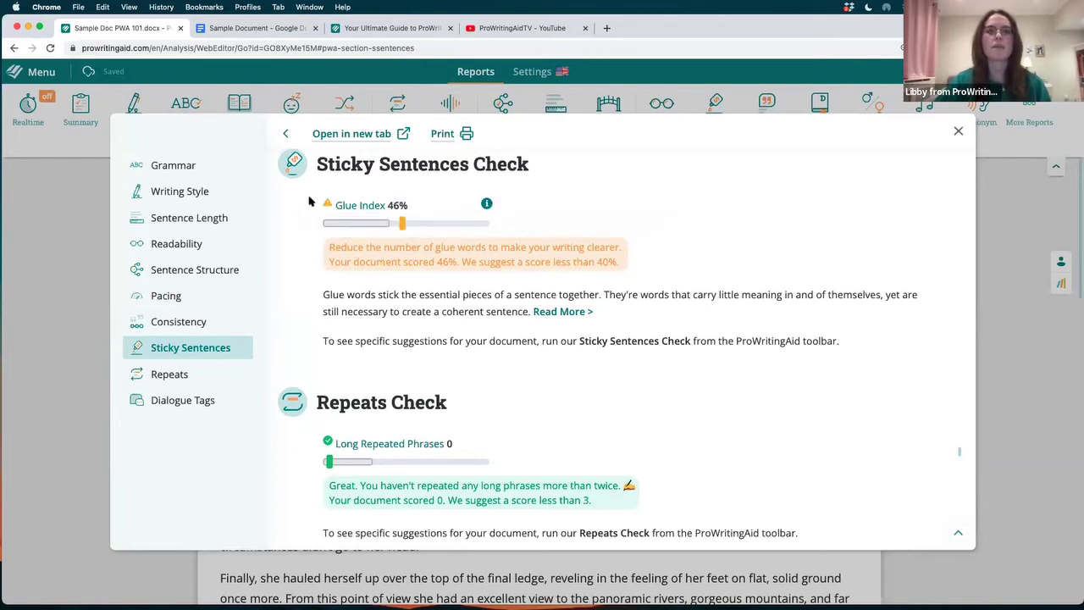
- Read the Glue Index explanation, and examine the Repeats Check score and the word cloud of repeated words
{"action": "scroll", "coordinate": [313, 212], "scroll_direction": "down", "scroll_amount": 1}
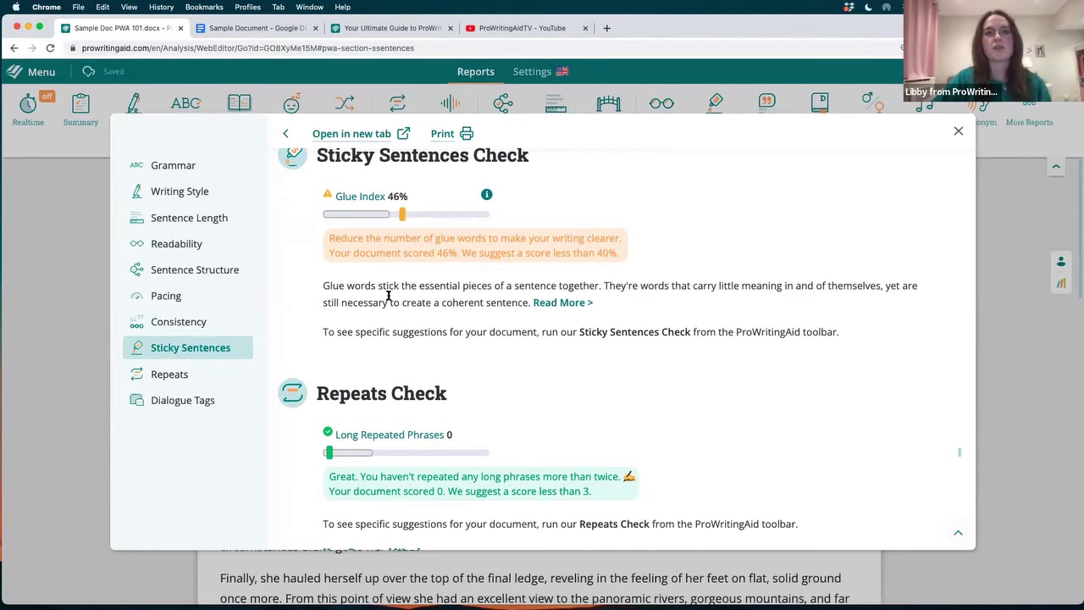
{"action": "scroll", "coordinate": [387, 296], "scroll_direction": "down", "scroll_amount": 1}
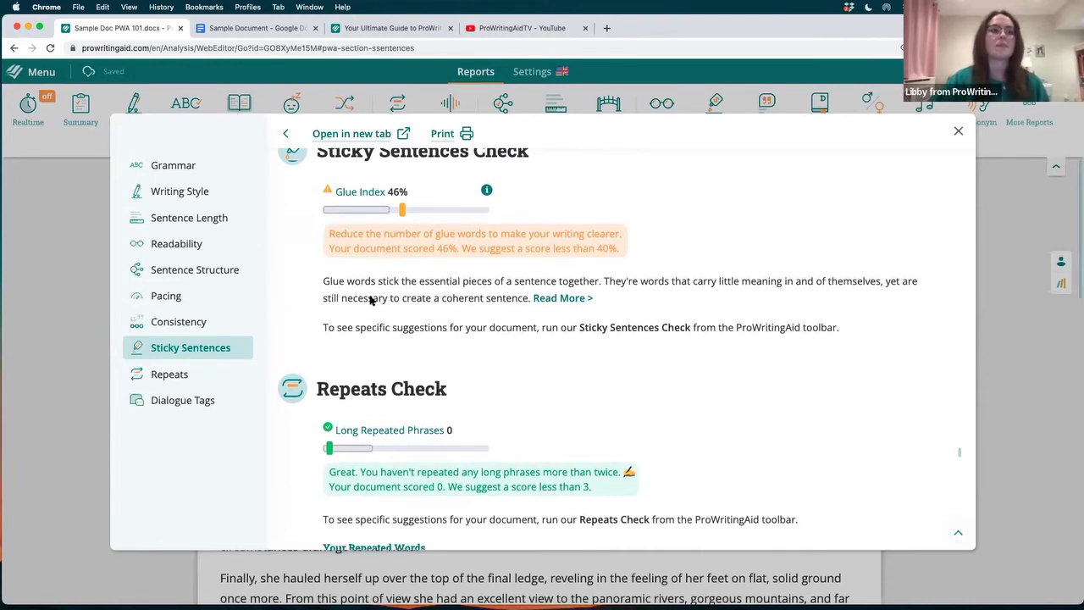
{"action": "scroll", "coordinate": [482, 308], "scroll_direction": "down", "scroll_amount": 10}
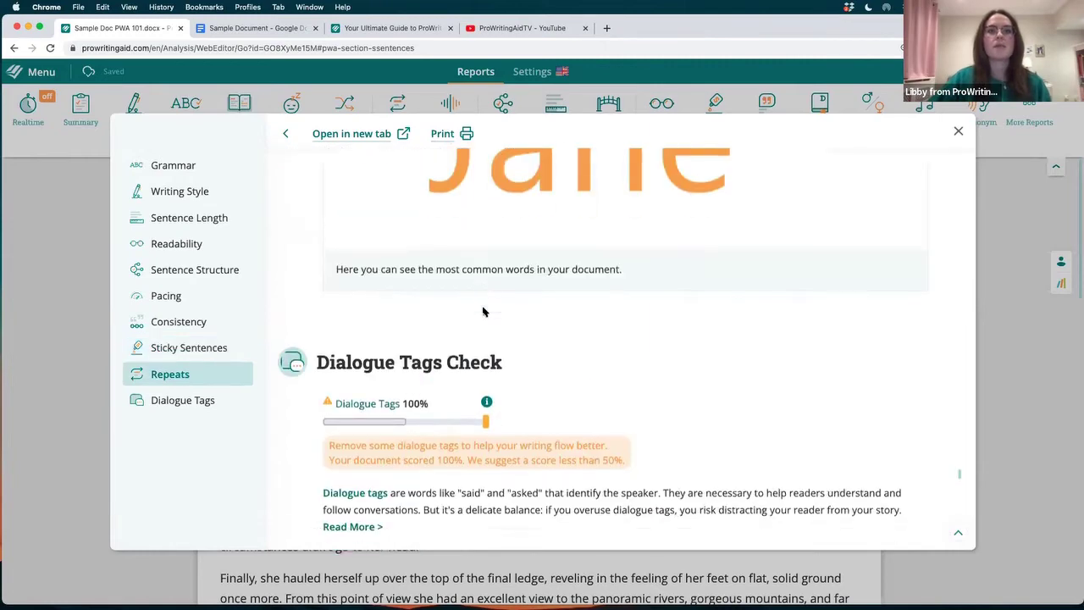
{"action": "scroll", "coordinate": [487, 316], "scroll_direction": "up", "scroll_amount": 3}
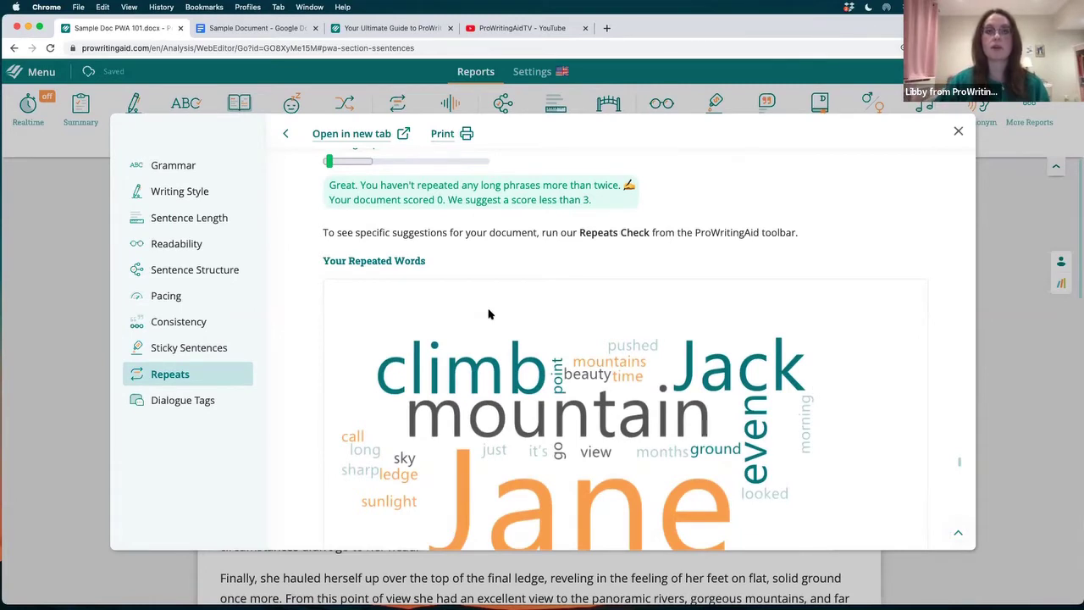
{"action": "scroll", "coordinate": [528, 265], "scroll_direction": "up", "scroll_amount": 1}
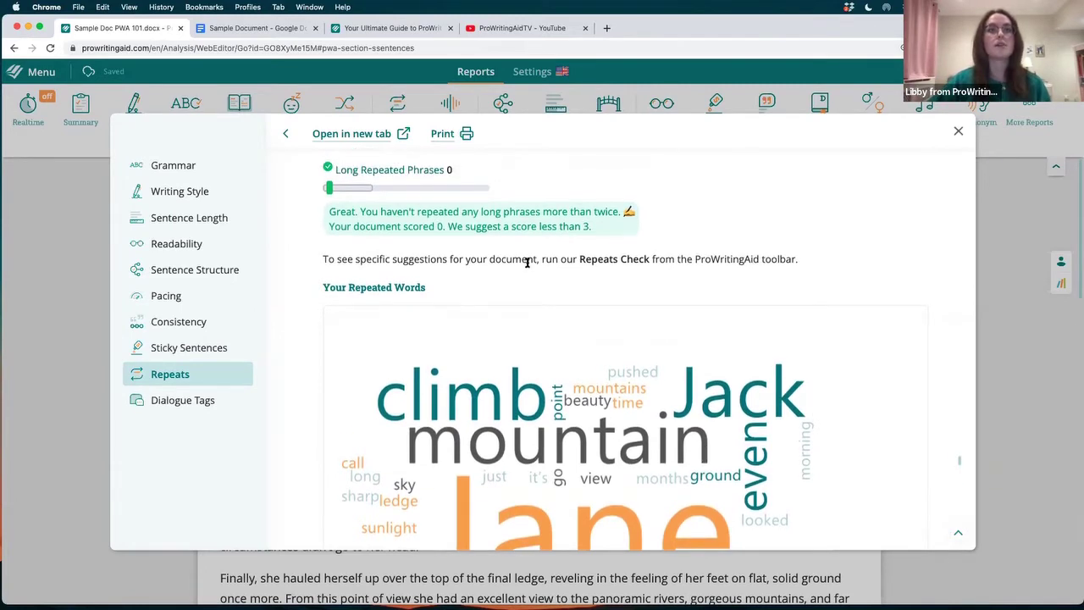
{"action": "scroll", "coordinate": [525, 259], "scroll_direction": "up", "scroll_amount": 1}
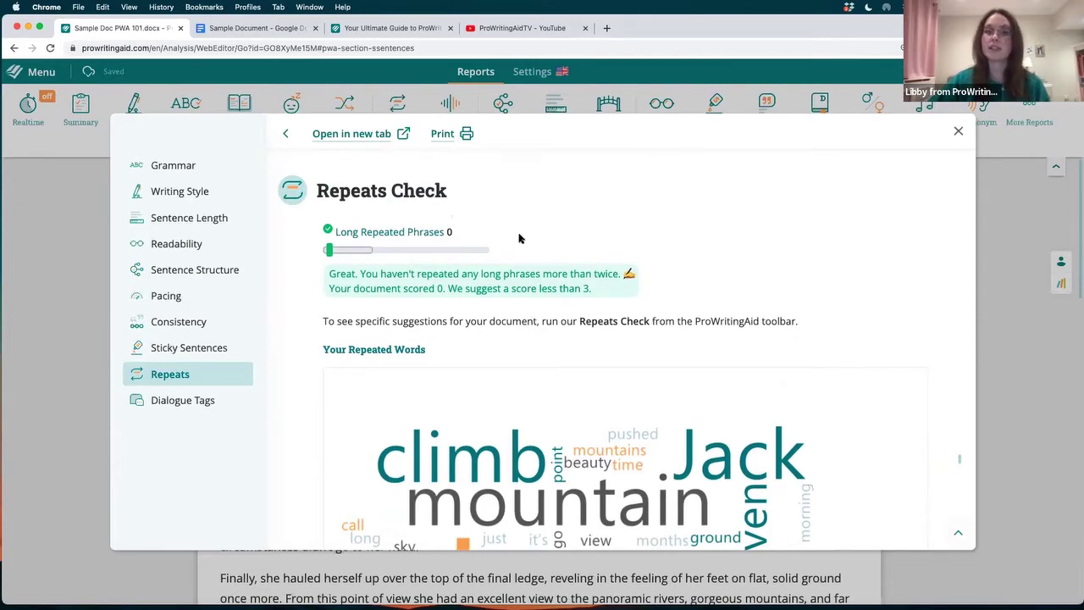
{"action": "scroll", "coordinate": [517, 240], "scroll_direction": "down", "scroll_amount": 3}
{"action": "scroll", "coordinate": [519, 244], "scroll_direction": "down", "scroll_amount": 5}
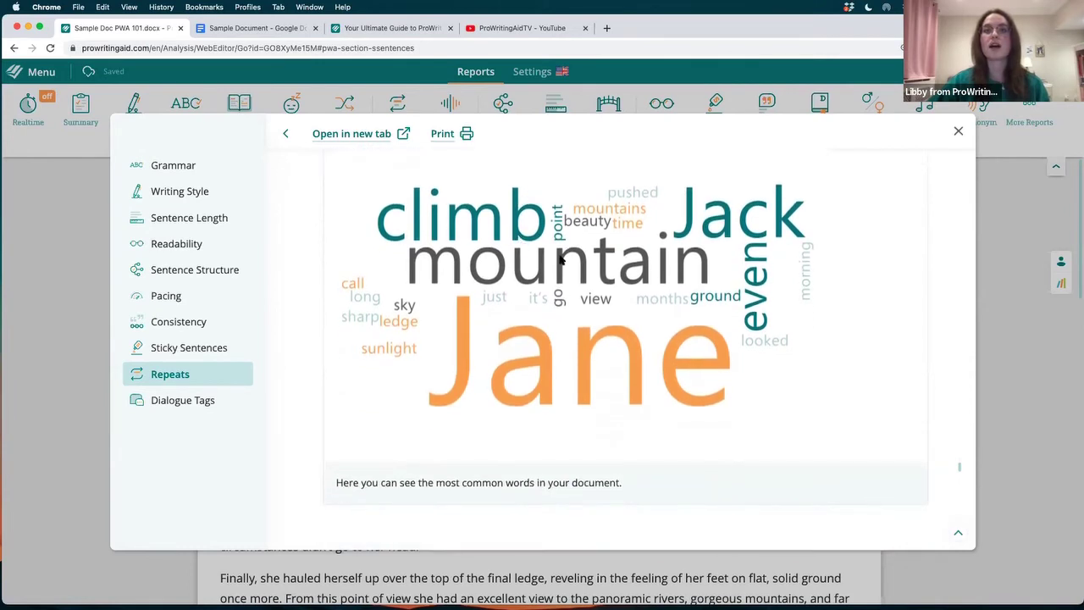
{"action": "scroll", "coordinate": [586, 270], "scroll_direction": "down", "scroll_amount": 1}
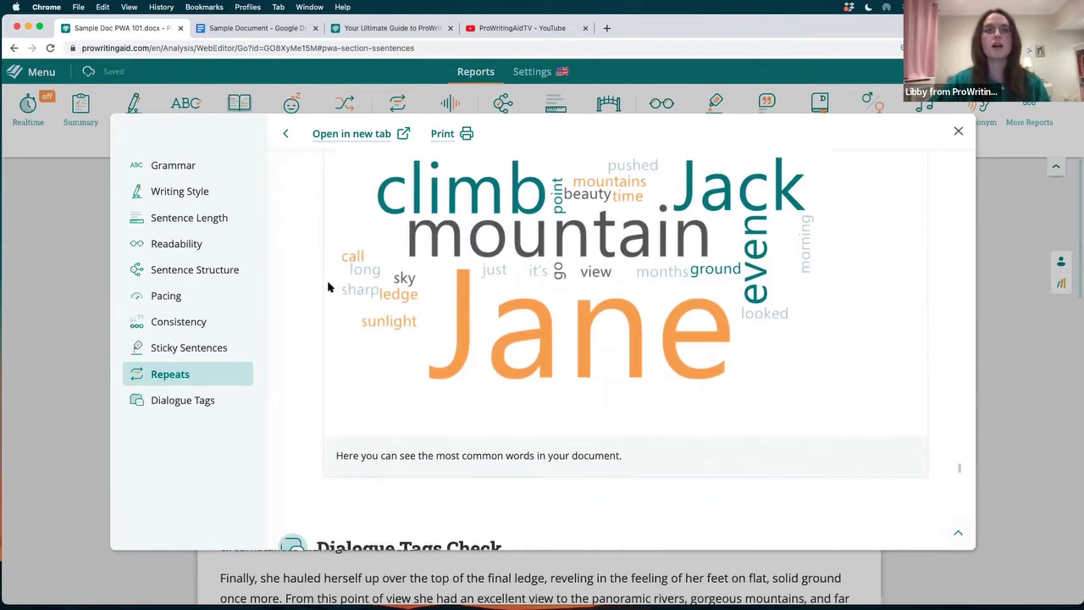
{"action": "scroll", "coordinate": [330, 286], "scroll_direction": "down", "scroll_amount": 1}
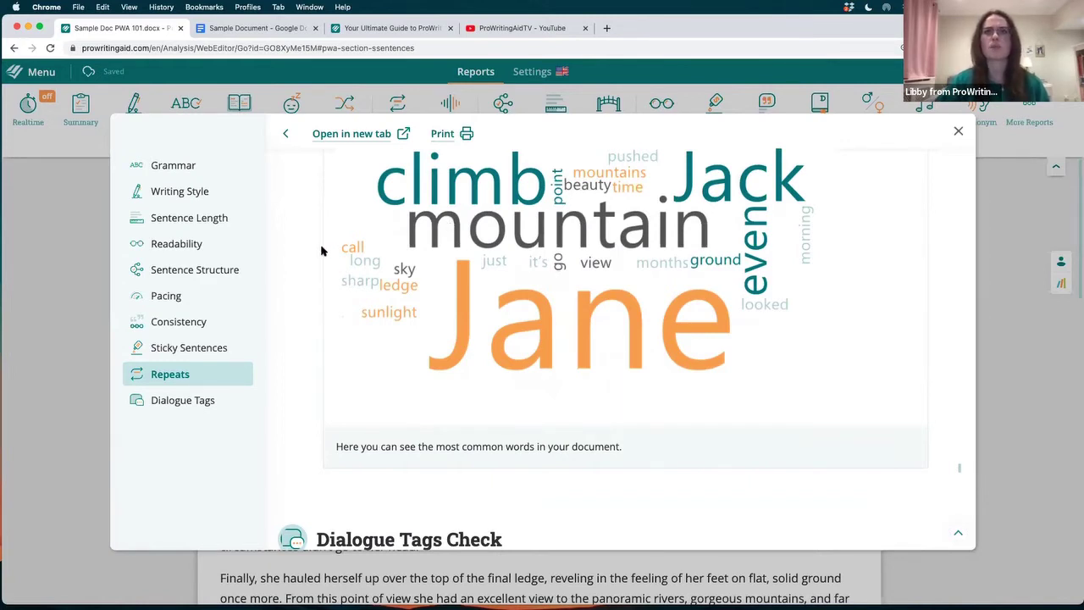
- Go to the Dialogue Tags Check and read its score, suggested target and explanation
{"action": "scroll", "coordinate": [321, 253], "scroll_direction": "down", "scroll_amount": 3}
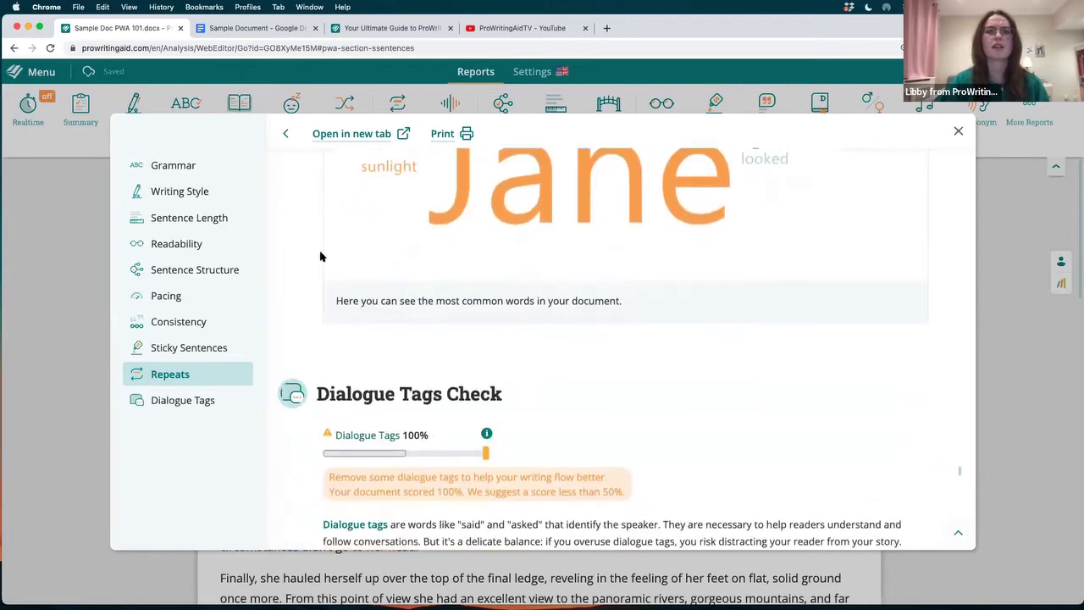
{"action": "scroll", "coordinate": [322, 254], "scroll_direction": "up", "scroll_amount": 1}
{"action": "scroll", "coordinate": [322, 254], "scroll_direction": "down", "scroll_amount": 6}
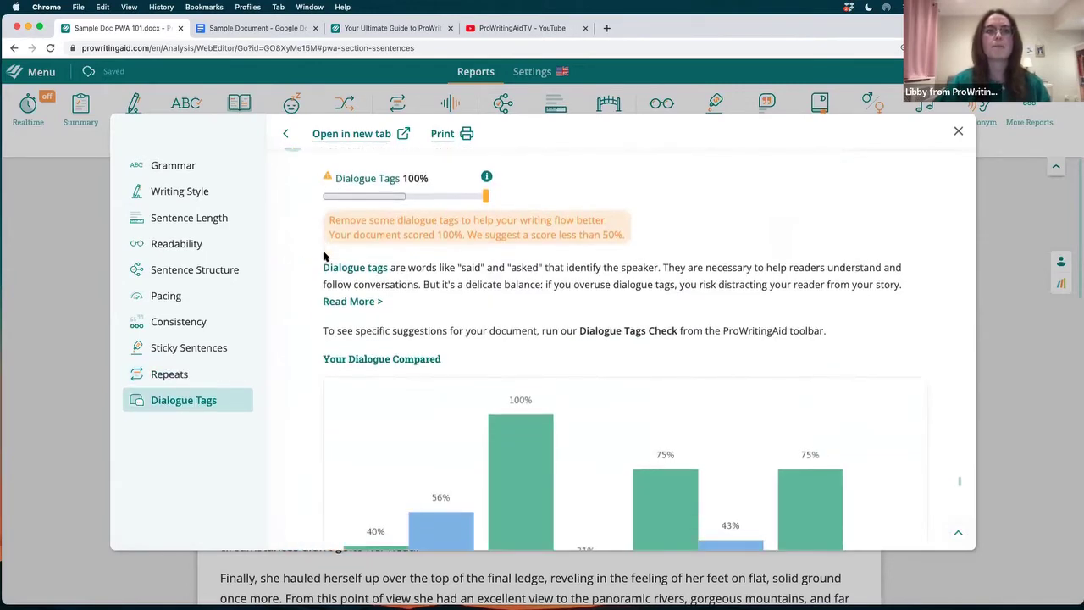
{"action": "scroll", "coordinate": [322, 256], "scroll_direction": "down", "scroll_amount": 3}
{"action": "scroll", "coordinate": [322, 255], "scroll_direction": "up", "scroll_amount": 3}
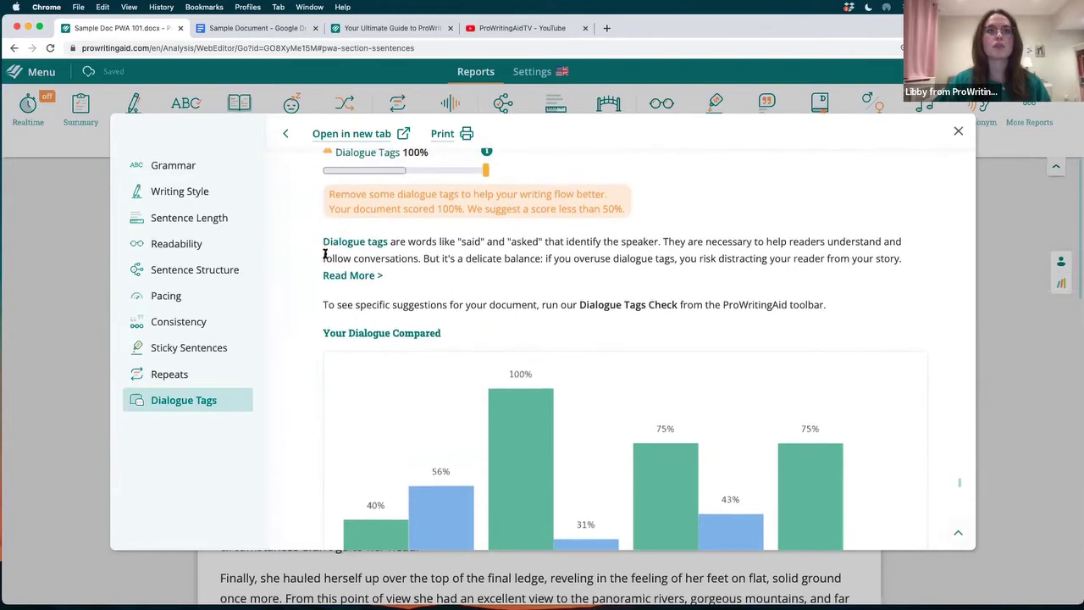
{"action": "scroll", "coordinate": [324, 254], "scroll_direction": "up", "scroll_amount": 2}
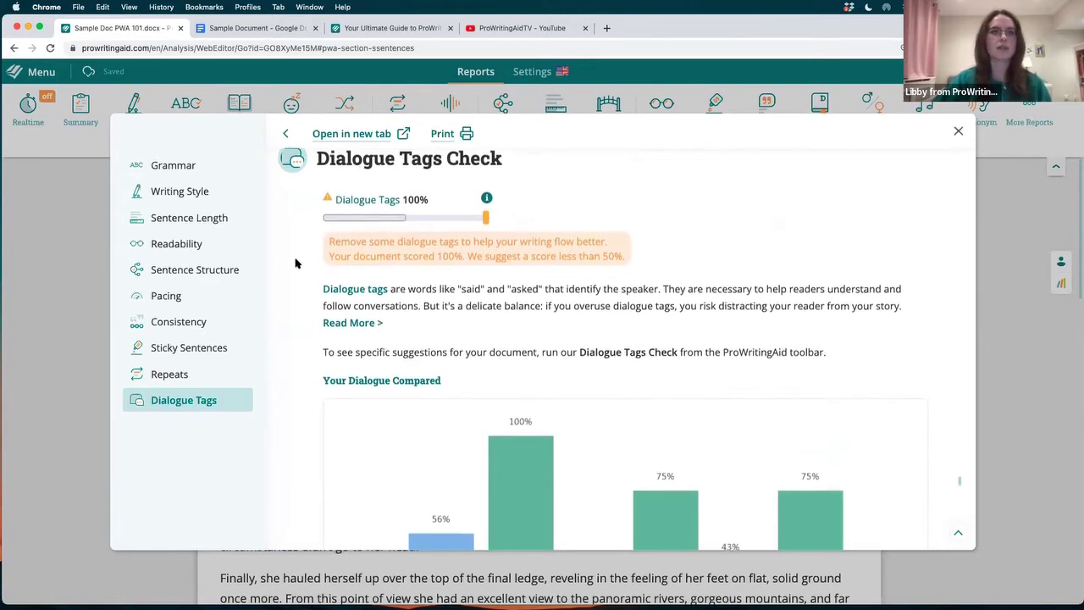
{"action": "scroll", "coordinate": [296, 263], "scroll_direction": "down", "scroll_amount": 1}
{"action": "scroll", "coordinate": [295, 262], "scroll_direction": "down", "scroll_amount": 1}
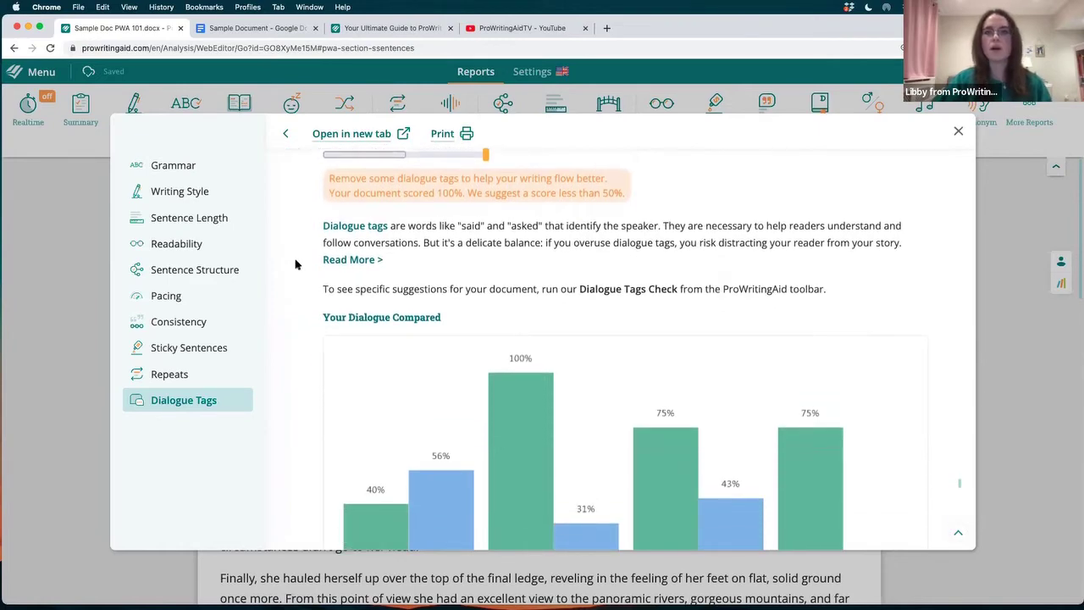
- Examine the "Your Dialogue Compared" chart, comparing the document's dialogue and dialogue tag percentages with the averages for Dan Brown
{"action": "scroll", "coordinate": [300, 264], "scroll_direction": "down", "scroll_amount": 1}
{"action": "scroll", "coordinate": [299, 264], "scroll_direction": "down", "scroll_amount": 4}
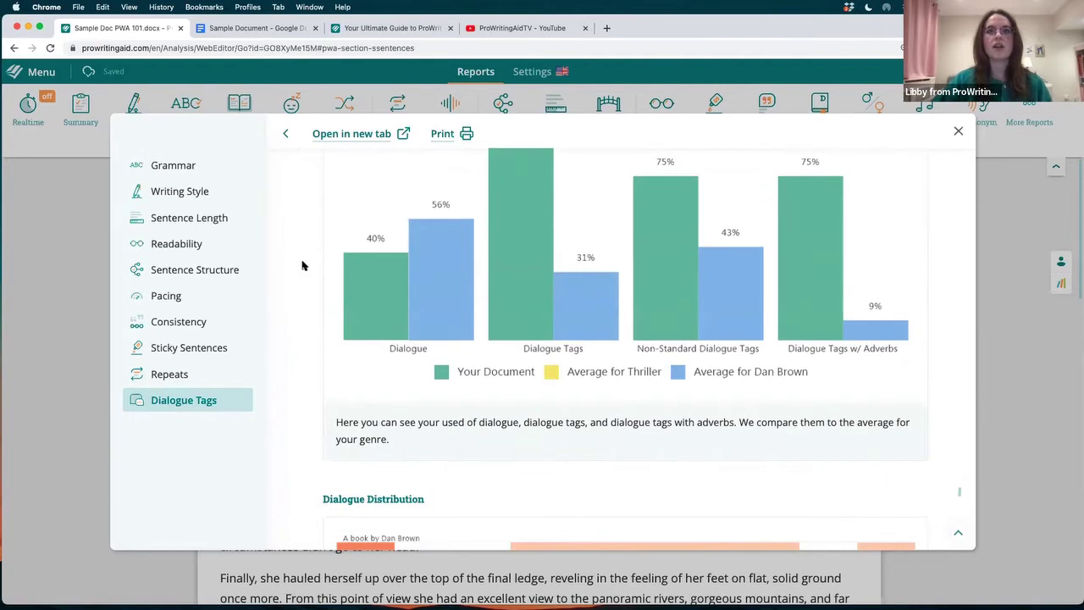
{"action": "scroll", "coordinate": [630, 313], "scroll_direction": "up", "scroll_amount": 1}
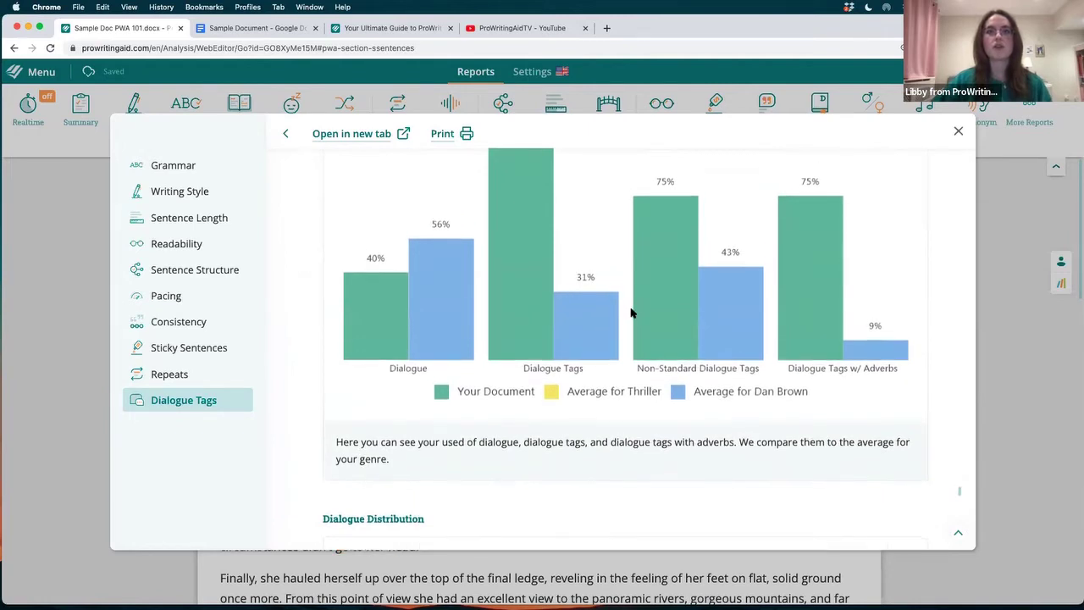
{"action": "scroll", "coordinate": [630, 312], "scroll_direction": "down", "scroll_amount": 3}
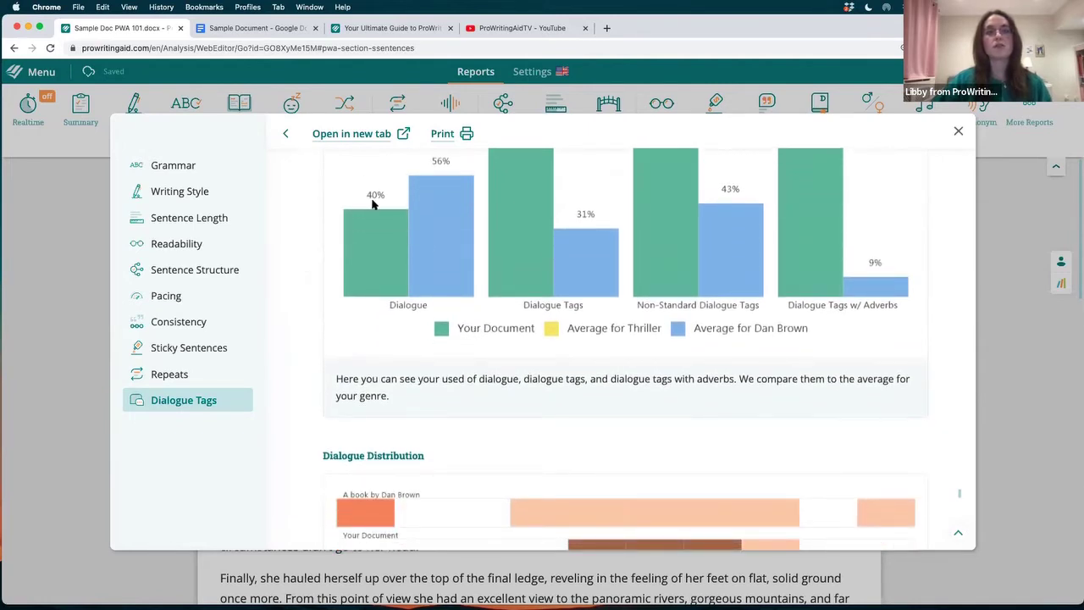
{"action": "scroll", "coordinate": [406, 246], "scroll_direction": "up", "scroll_amount": 1}
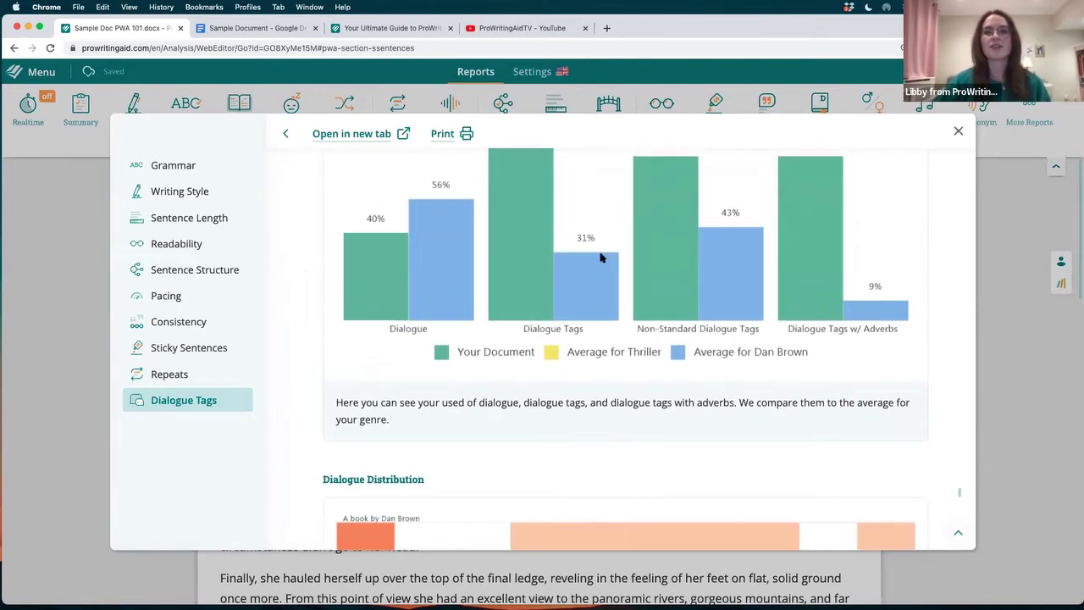
{"action": "scroll", "coordinate": [551, 290], "scroll_direction": "up", "scroll_amount": 1}
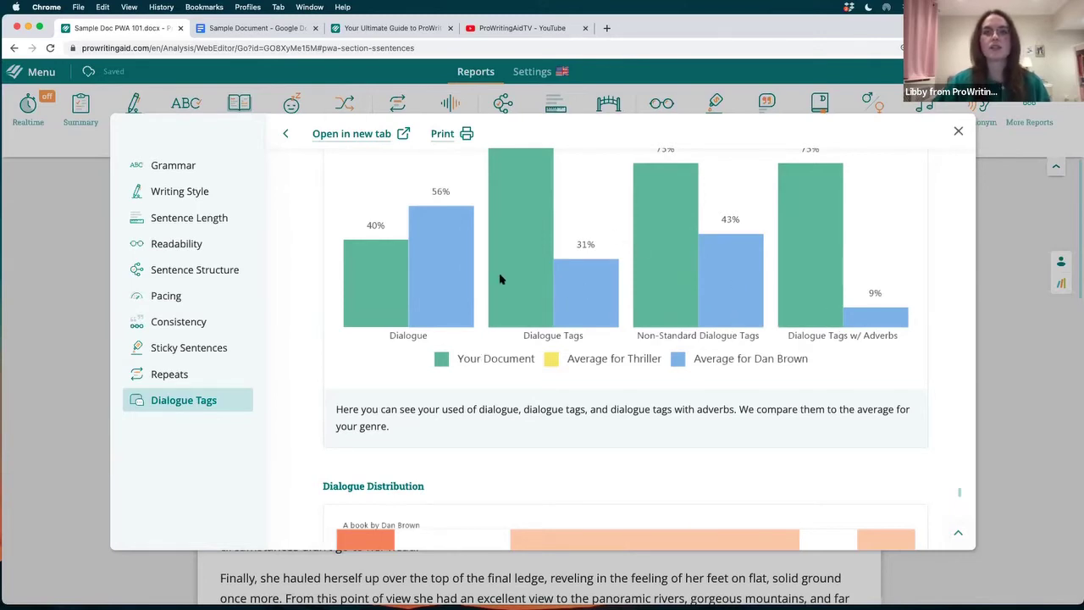
{"action": "scroll", "coordinate": [501, 273], "scroll_direction": "up", "scroll_amount": 1}
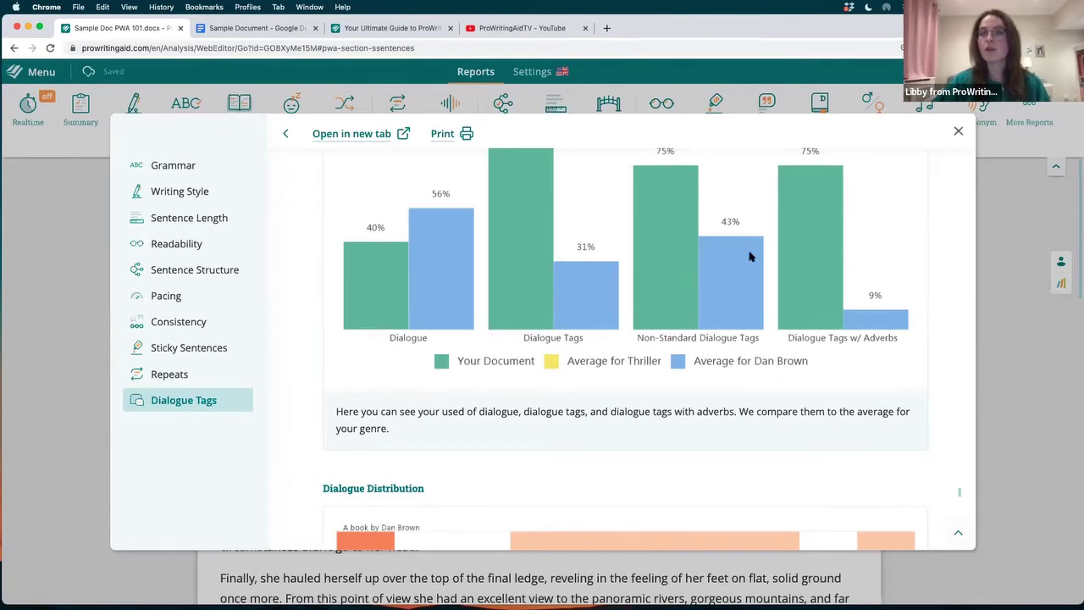
{"action": "scroll", "coordinate": [721, 276], "scroll_direction": "up", "scroll_amount": 1}
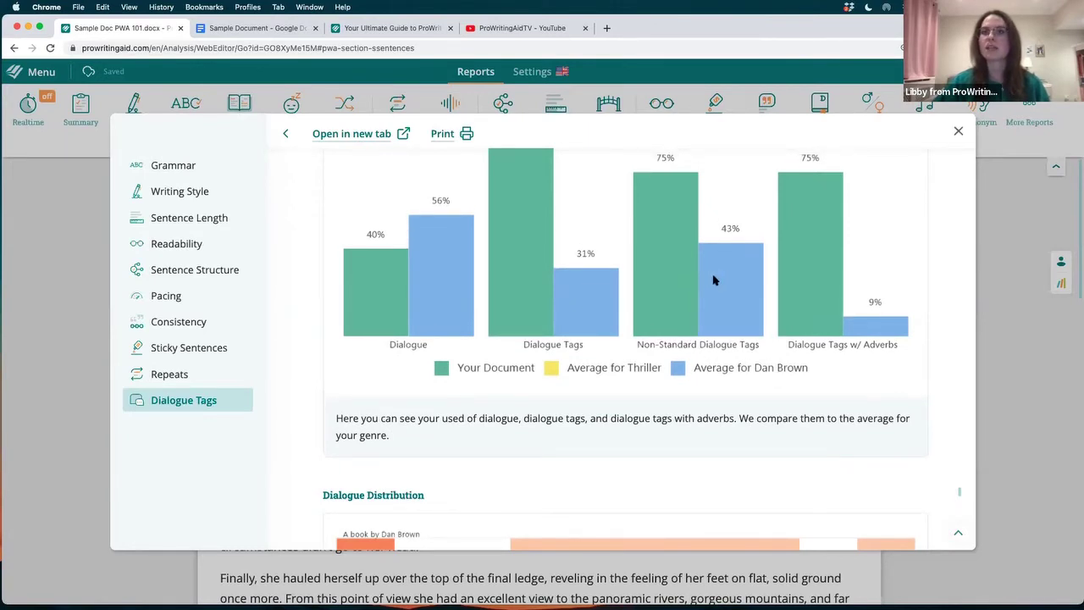
{"action": "scroll", "coordinate": [714, 281], "scroll_direction": "up", "scroll_amount": 1}
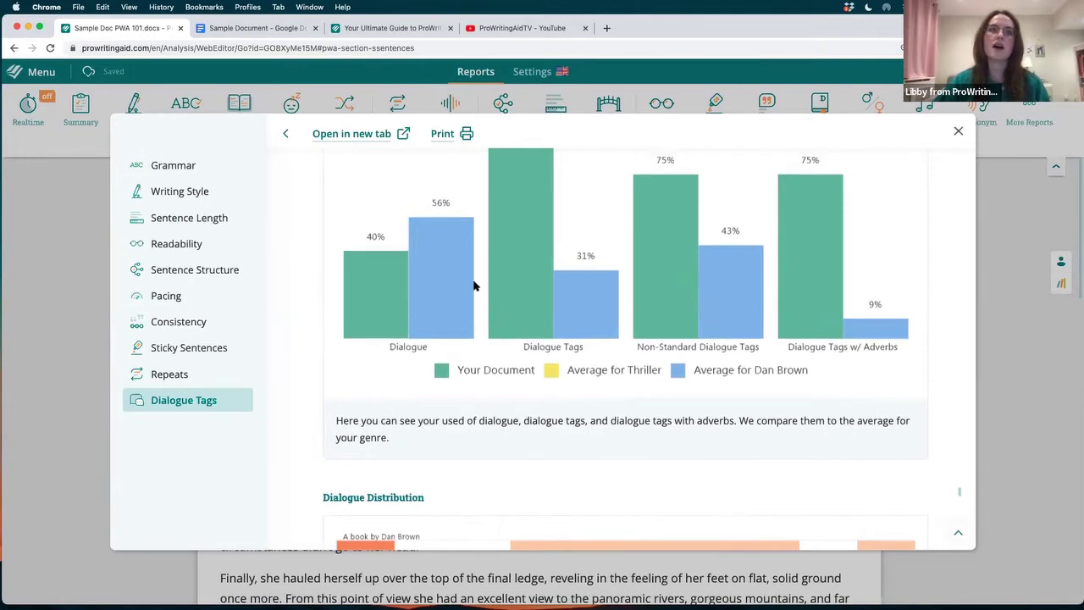
{"action": "scroll", "coordinate": [440, 254], "scroll_direction": "up", "scroll_amount": 1}
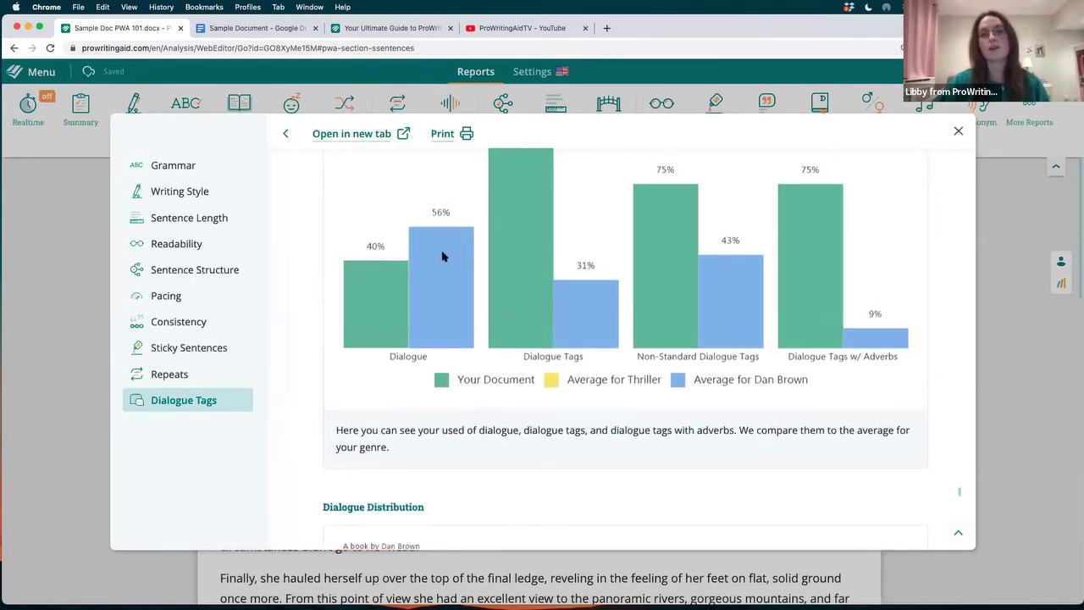
{"action": "scroll", "coordinate": [441, 257], "scroll_direction": "up", "scroll_amount": 2}
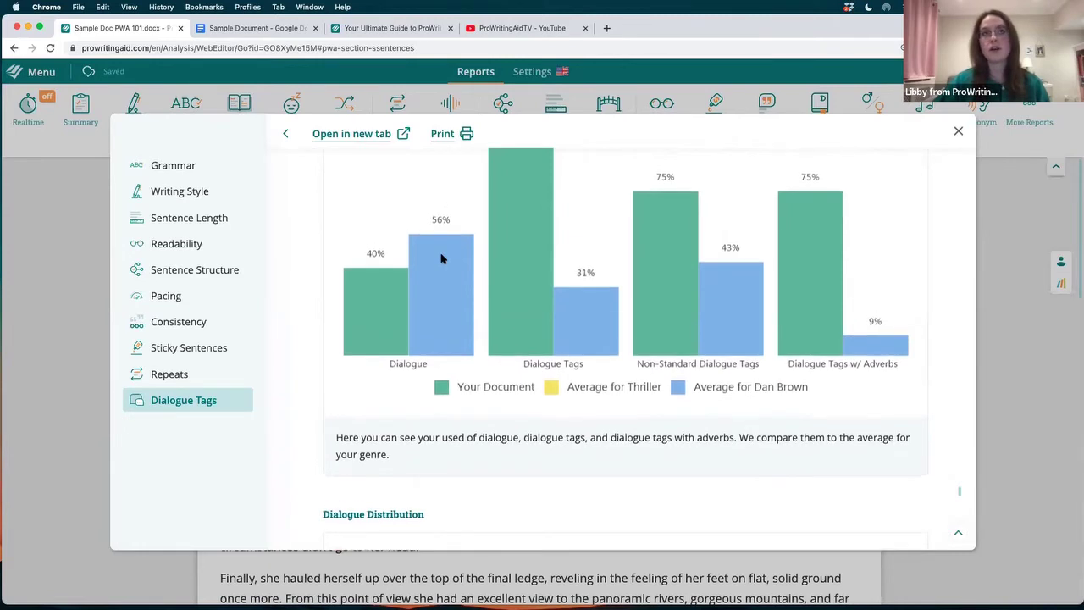
{"action": "scroll", "coordinate": [440, 258], "scroll_direction": "up", "scroll_amount": 3}
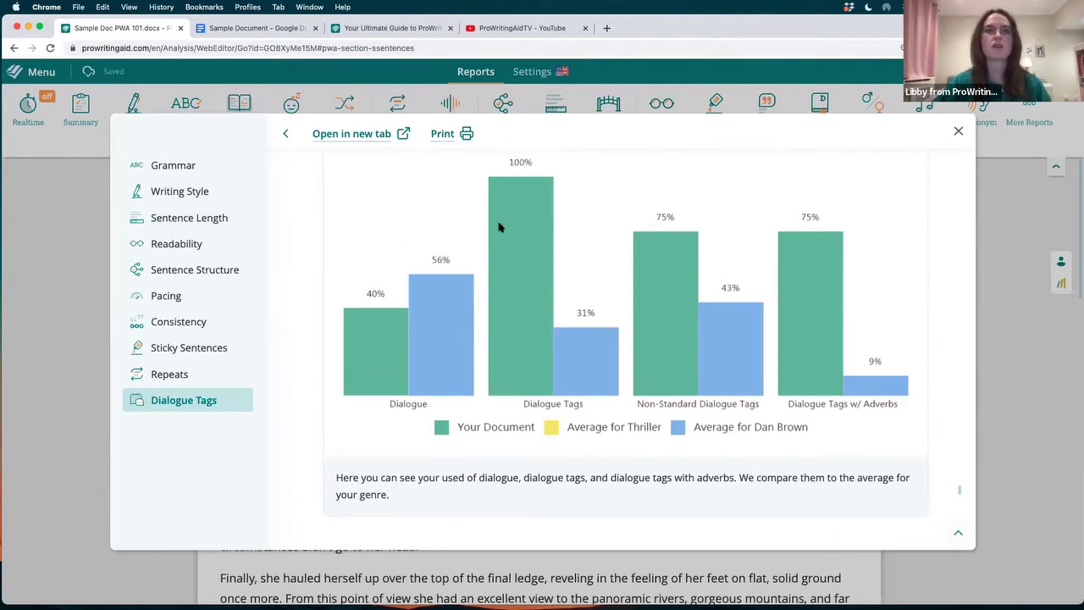
- Close the Summary Report and set the document's language to US English
{"action": "left_click", "coordinate": [958, 133]}
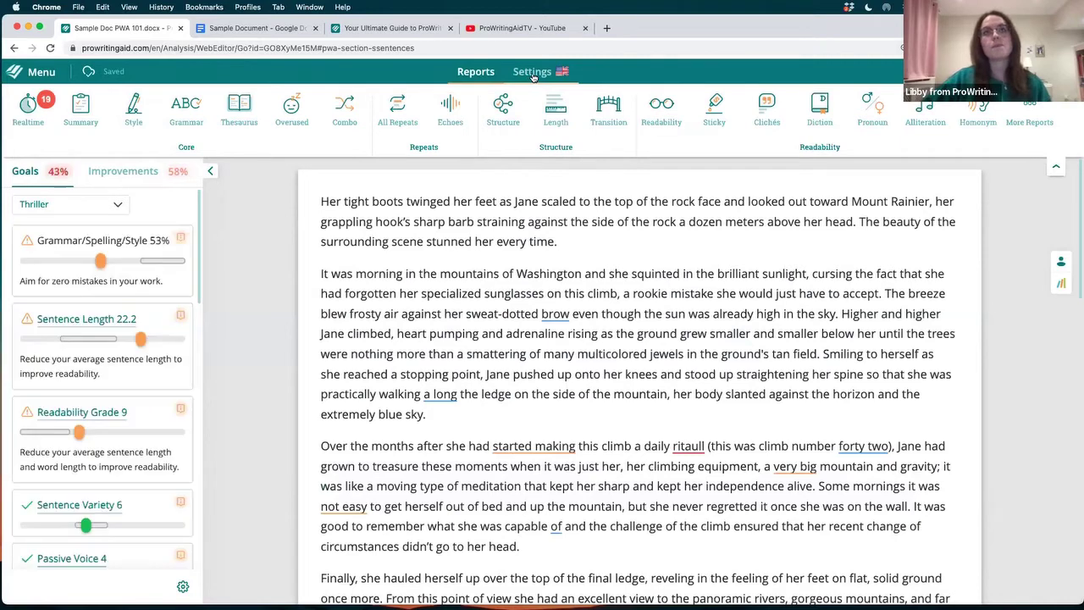
{"action": "left_click", "coordinate": [532, 75]}
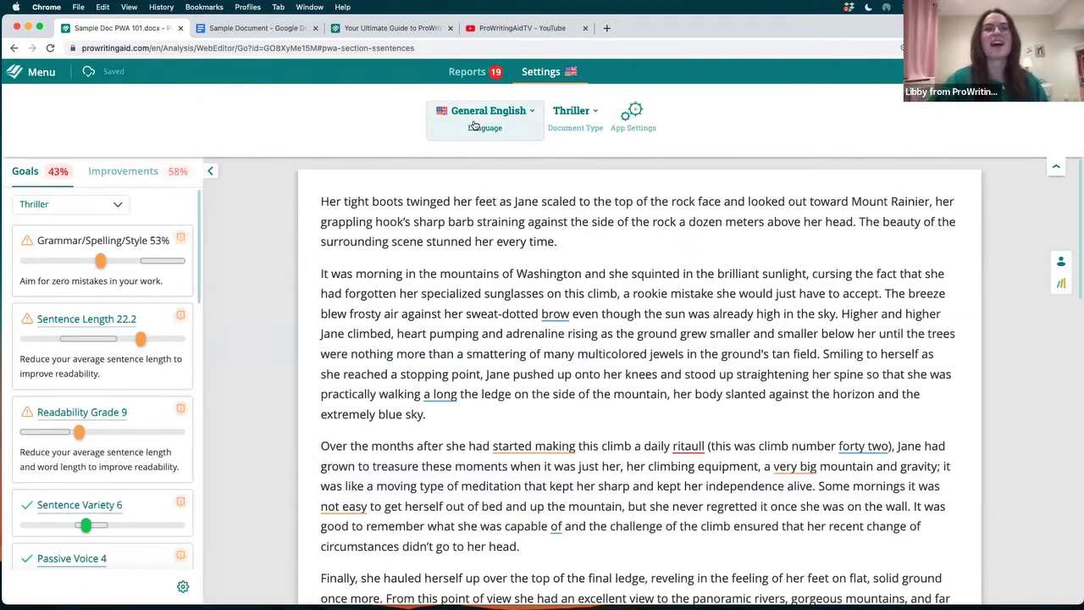
{"action": "left_click", "coordinate": [523, 117]}
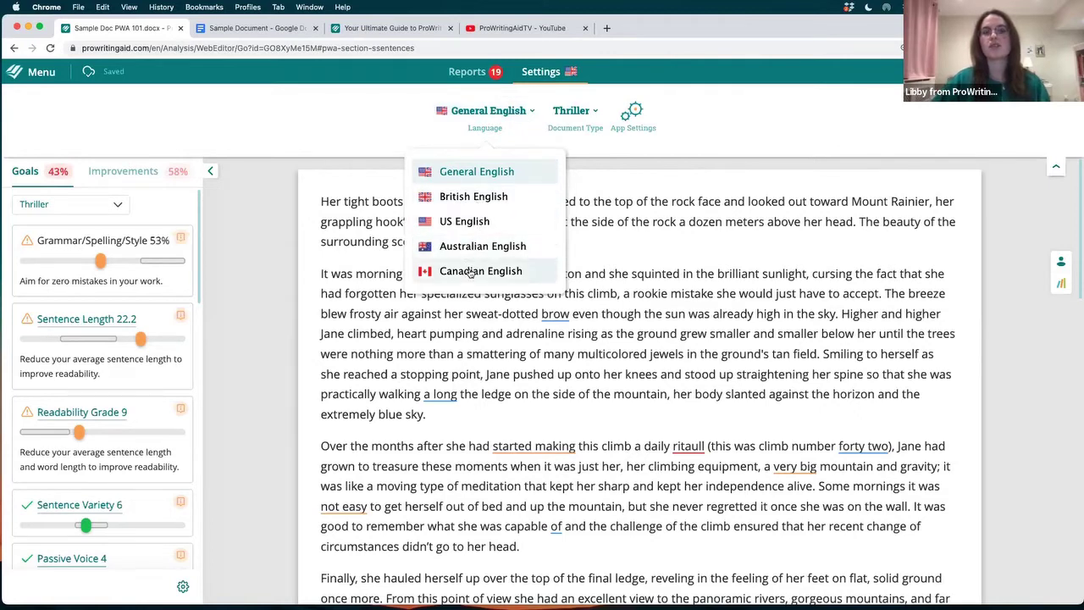
{"action": "left_click", "coordinate": [477, 223]}
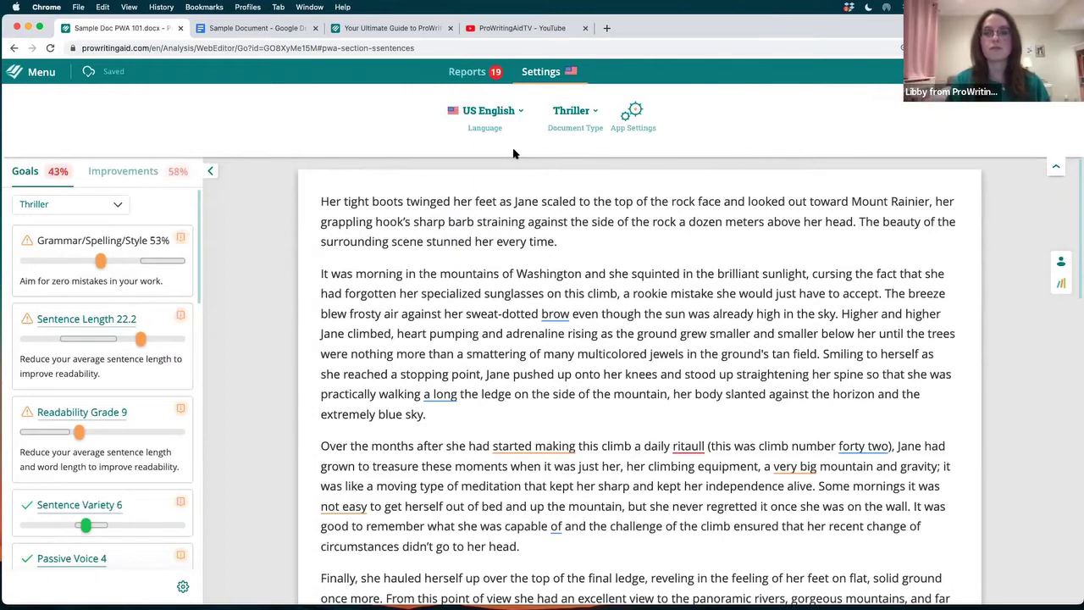
- View the available document types, including the Creative genres, without changing the selection, and return to the reports
{"action": "left_click", "coordinate": [581, 114]}
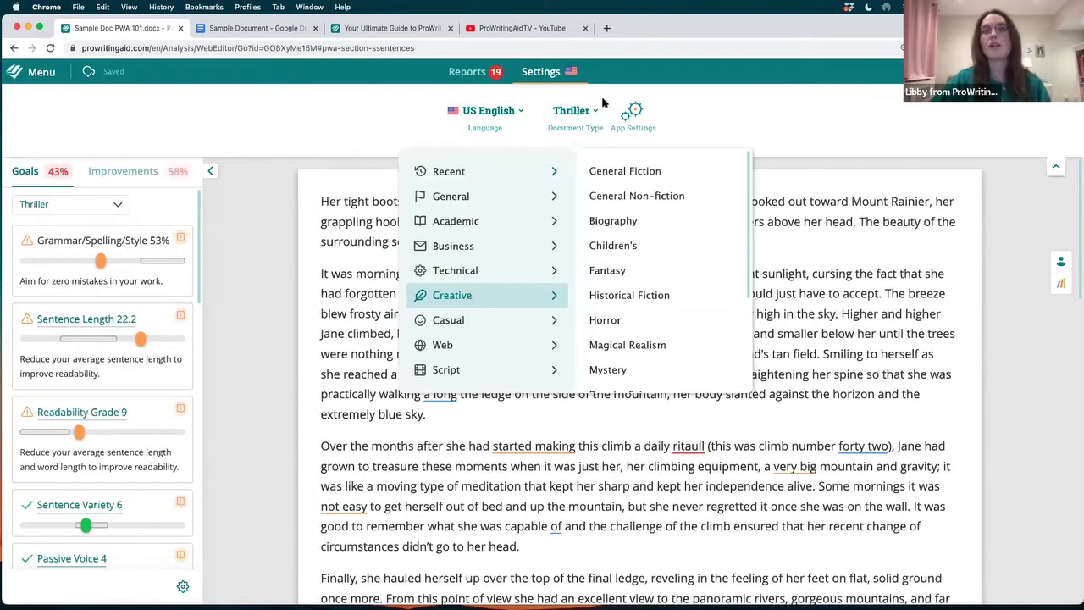
{"action": "left_click", "coordinate": [583, 90]}
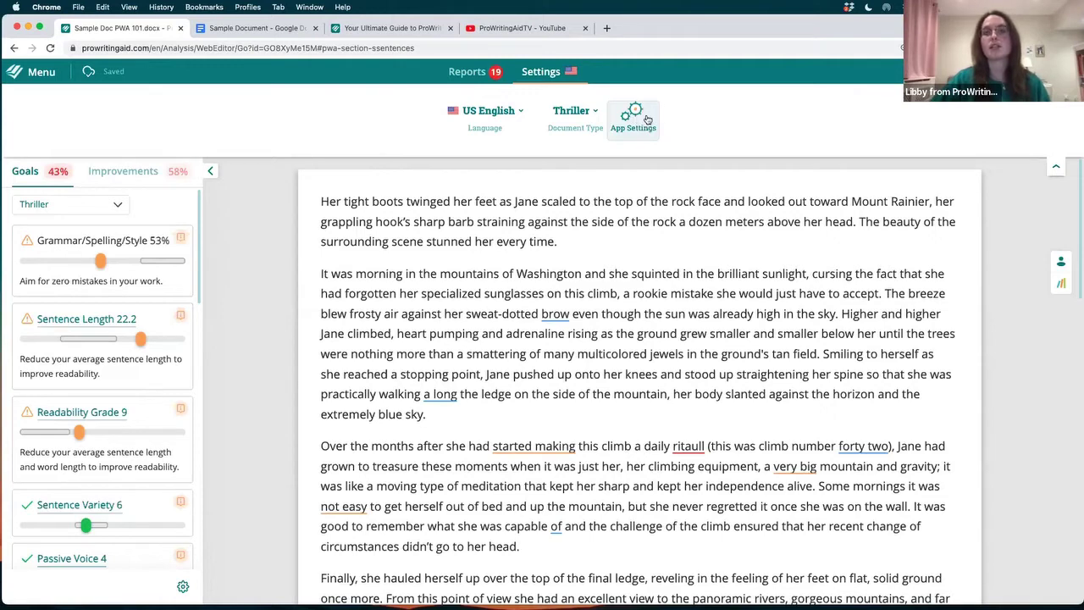
{"action": "left_click", "coordinate": [475, 75]}
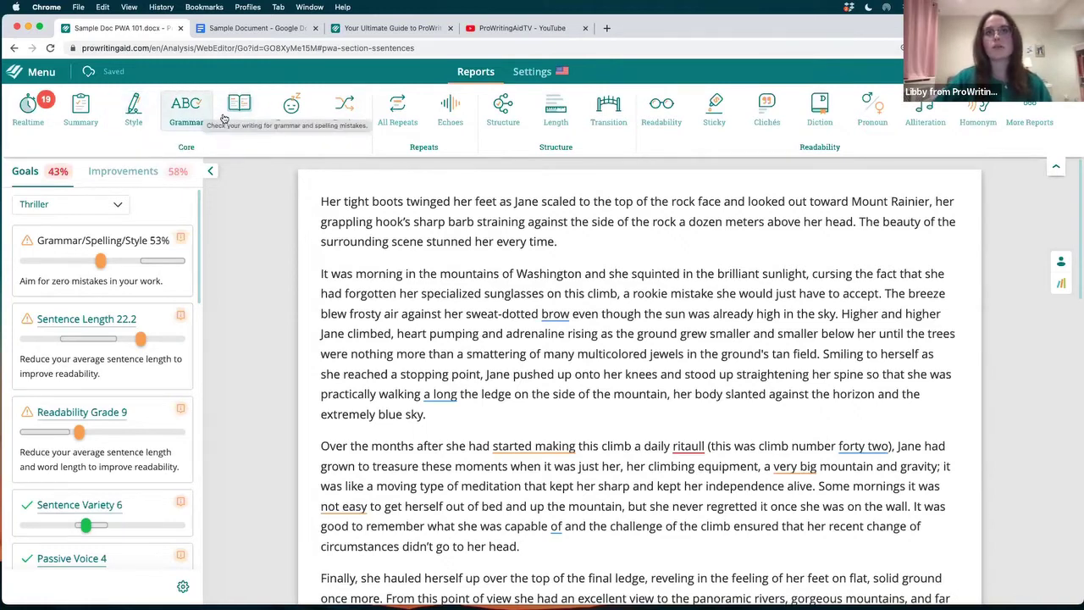
- Run the Readability report on the document and look over the underlined paragraphs
{"action": "left_click", "coordinate": [662, 112]}
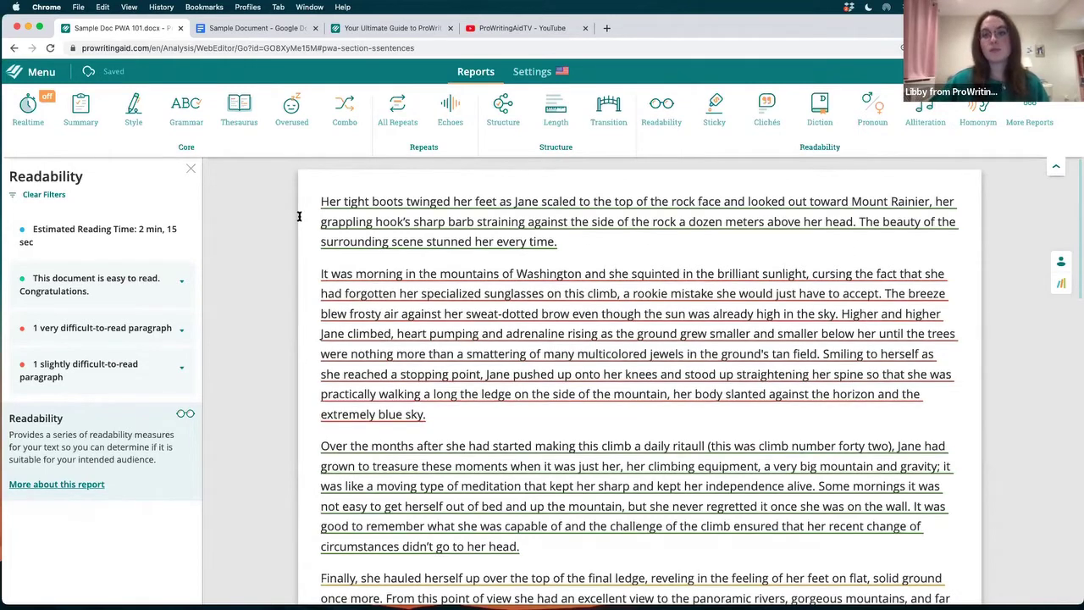
{"action": "mouse_move", "coordinate": [298, 216]}
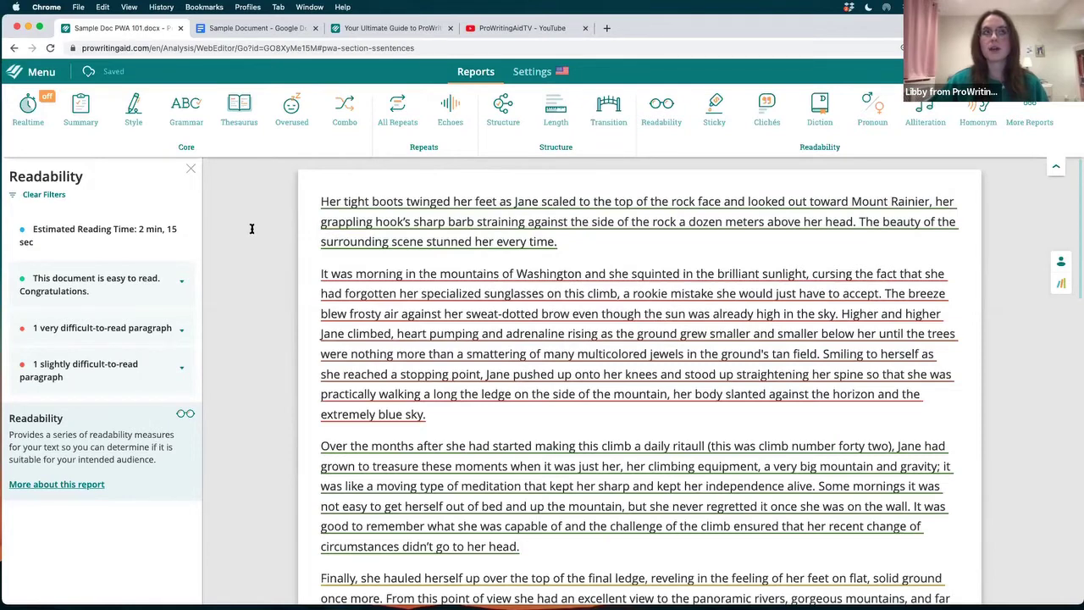
{"action": "scroll", "coordinate": [251, 229], "scroll_direction": "down", "scroll_amount": 1}
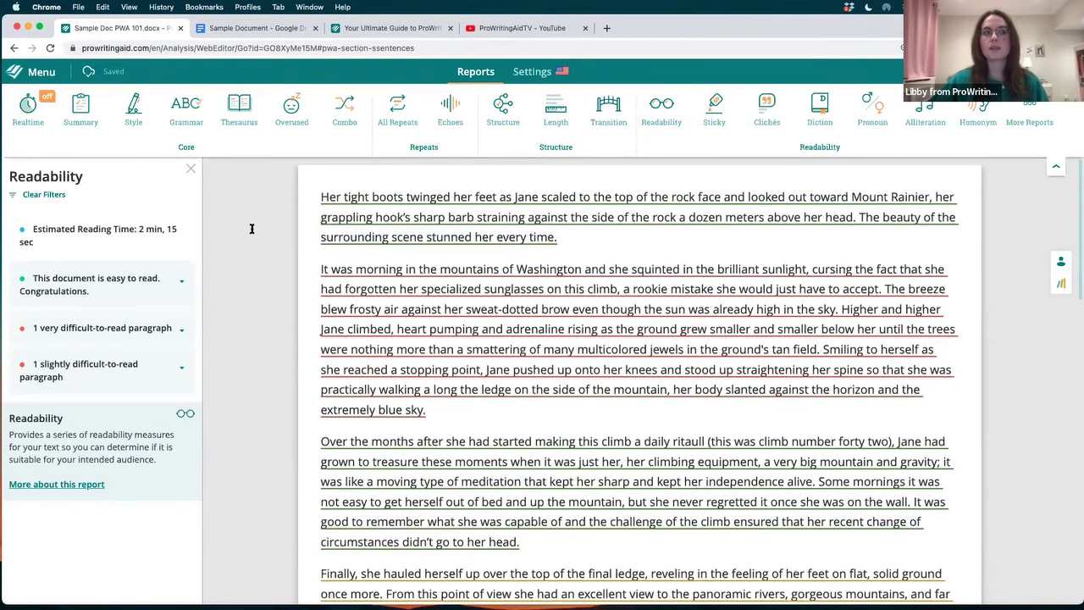
- View the readability suggestion and Flesch Reading Ease score for the red-underlined paragraph beginning "It was morning"
{"action": "scroll", "coordinate": [251, 229], "scroll_direction": "down", "scroll_amount": 2}
{"action": "mouse_move", "coordinate": [413, 281]}
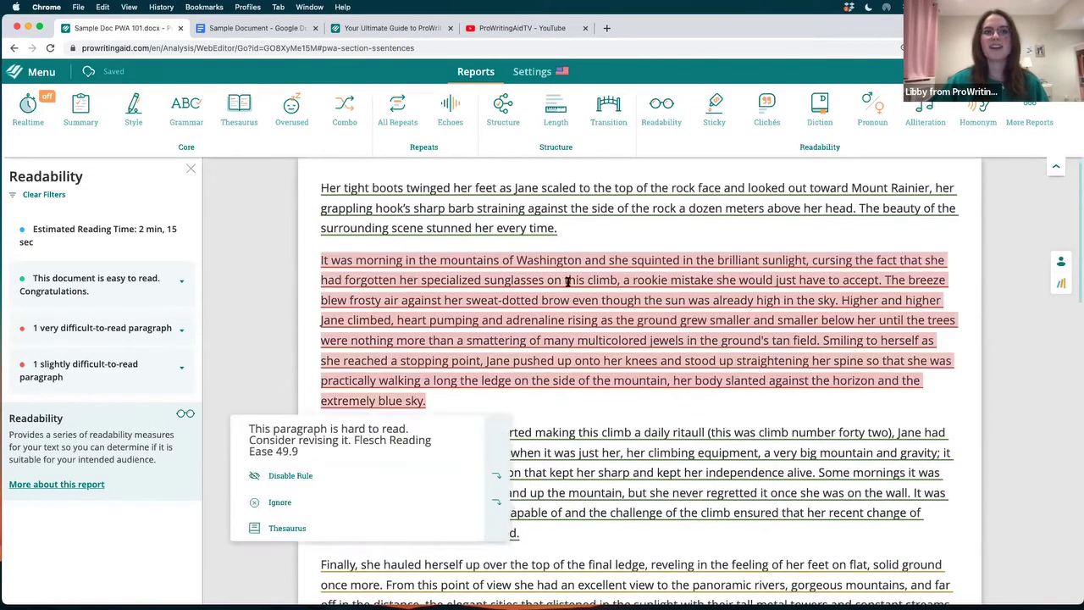
{"action": "scroll", "coordinate": [652, 279], "scroll_direction": "down", "scroll_amount": 5}
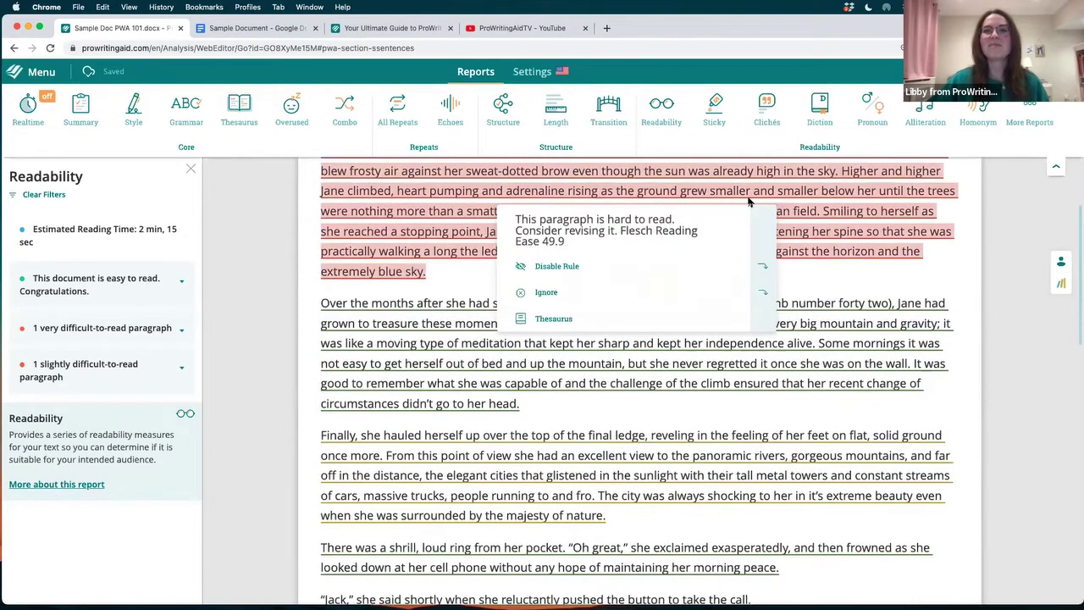
{"action": "left_click", "coordinate": [657, 195]}
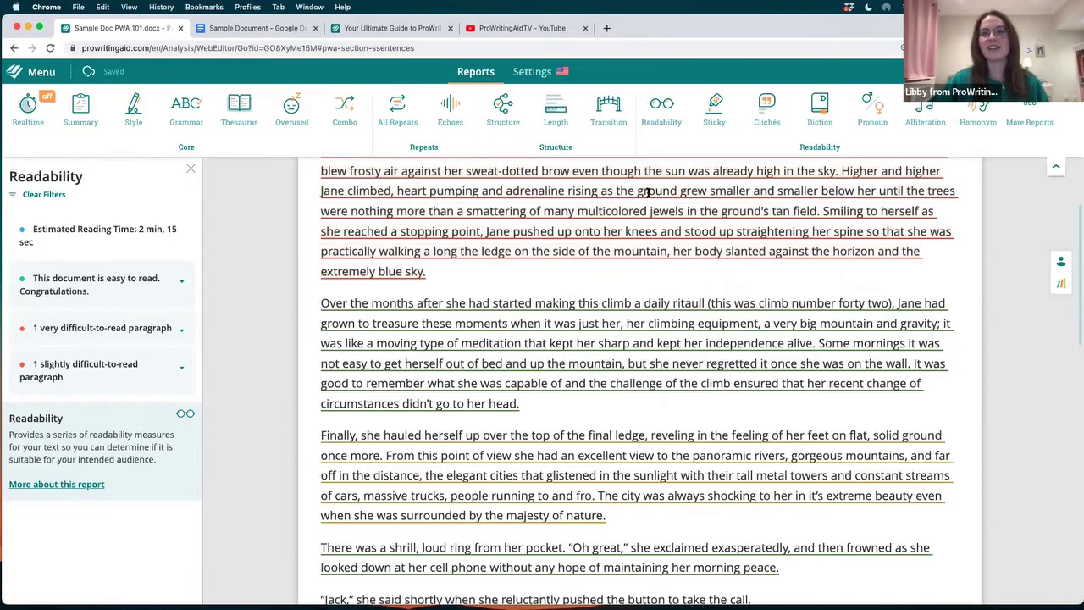
{"action": "left_click", "coordinate": [342, 195]}
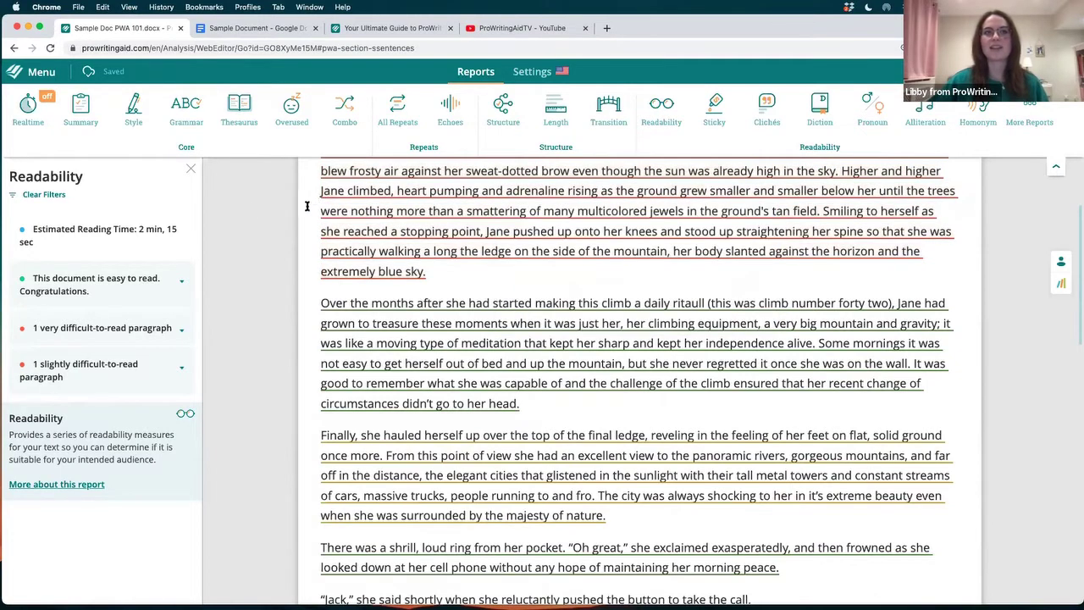
{"action": "scroll", "coordinate": [268, 218], "scroll_direction": "down", "scroll_amount": 1}
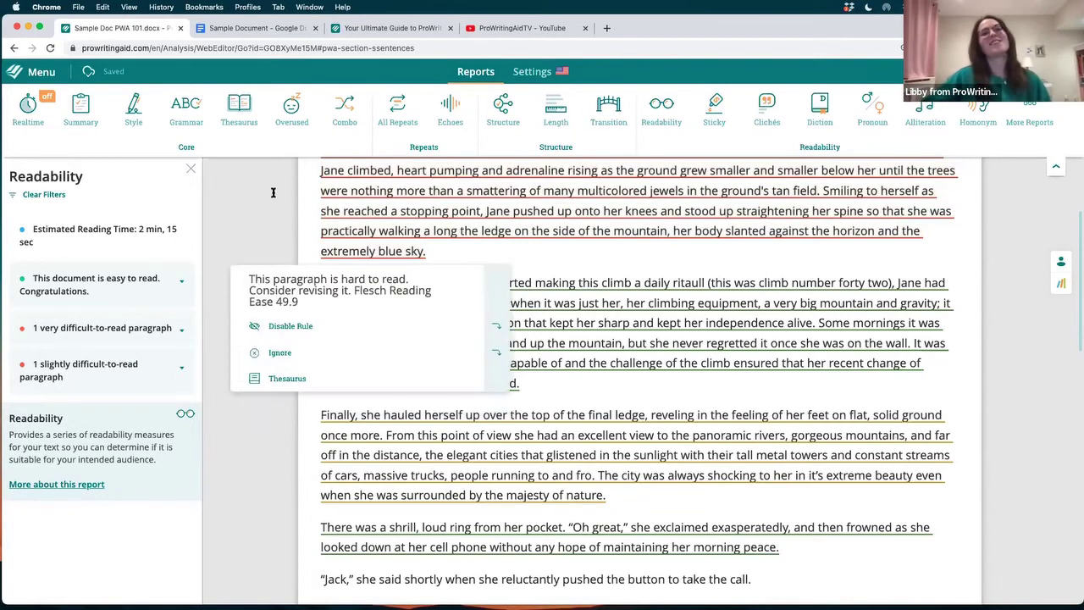
{"action": "scroll", "coordinate": [959, 290], "scroll_direction": "up", "scroll_amount": 1}
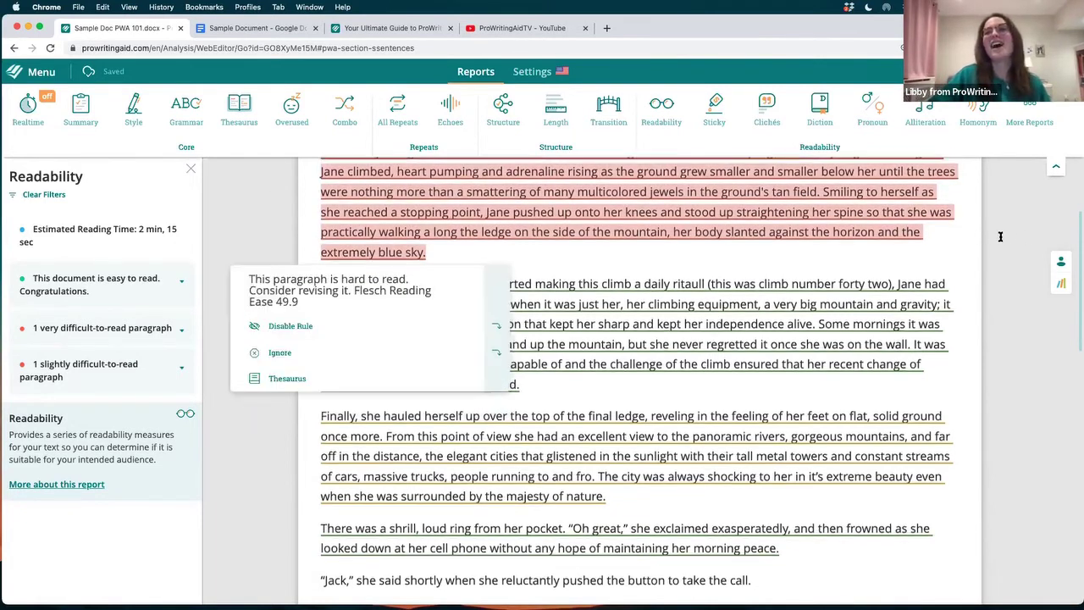
- Look over the green- and yellow-underlined paragraphs that follow the "It was morning" paragraph
{"action": "scroll", "coordinate": [961, 294], "scroll_direction": "down", "scroll_amount": 3}
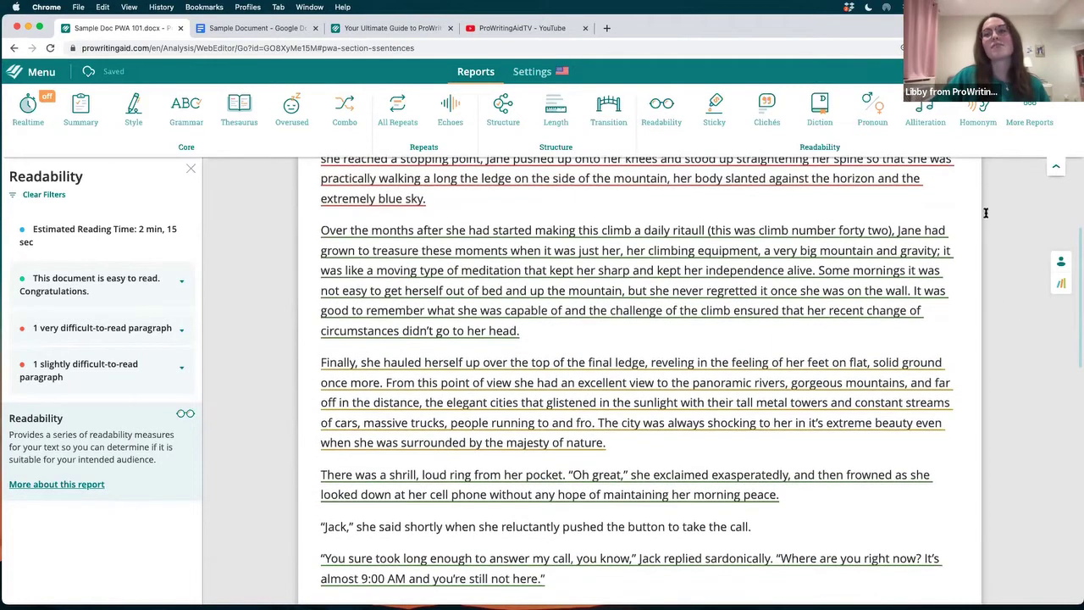
{"action": "scroll", "coordinate": [1003, 331], "scroll_direction": "down", "scroll_amount": 2}
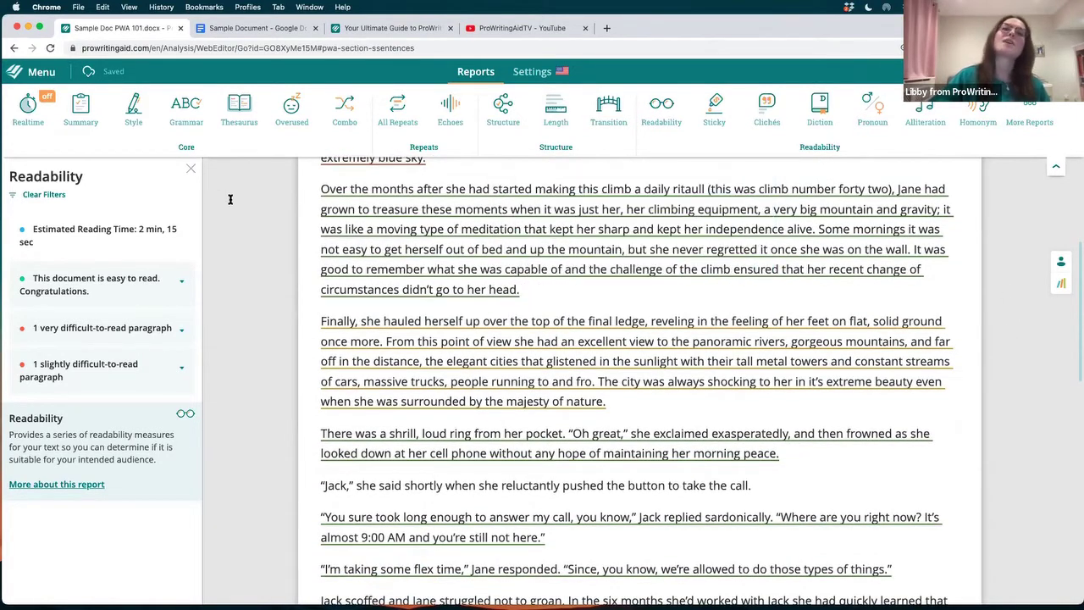
{"action": "scroll", "coordinate": [248, 231], "scroll_direction": "up", "scroll_amount": 1}
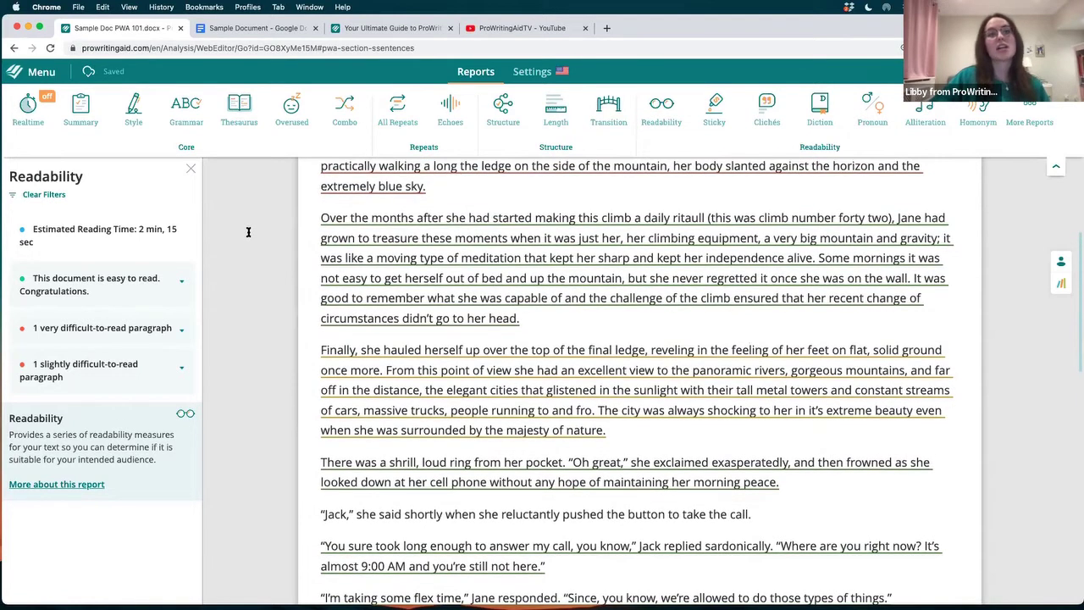
{"action": "scroll", "coordinate": [248, 232], "scroll_direction": "up", "scroll_amount": 1}
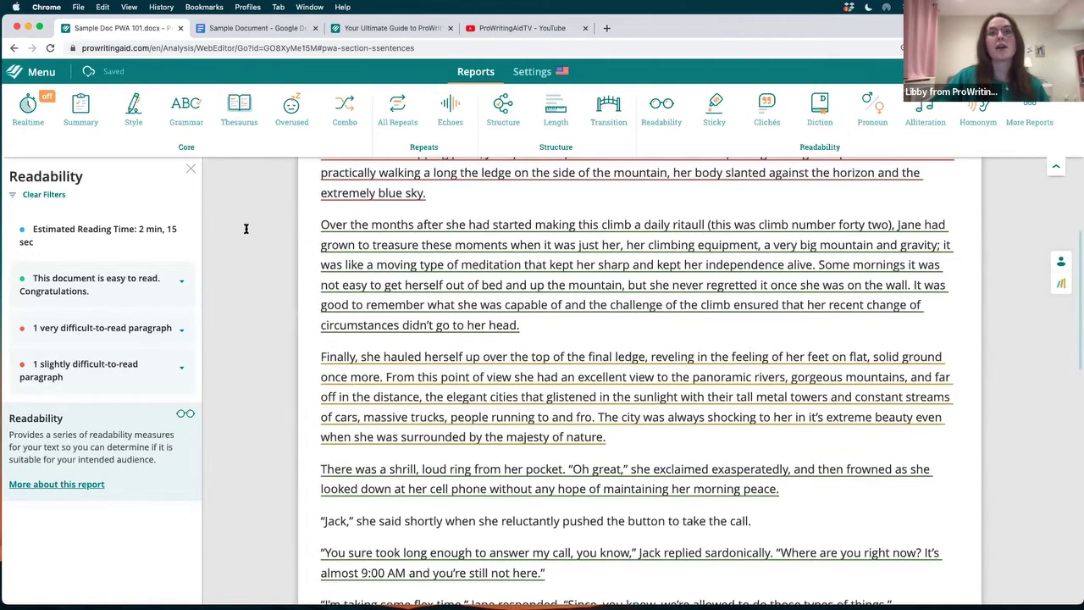
{"action": "scroll", "coordinate": [251, 226], "scroll_direction": "up", "scroll_amount": 1}
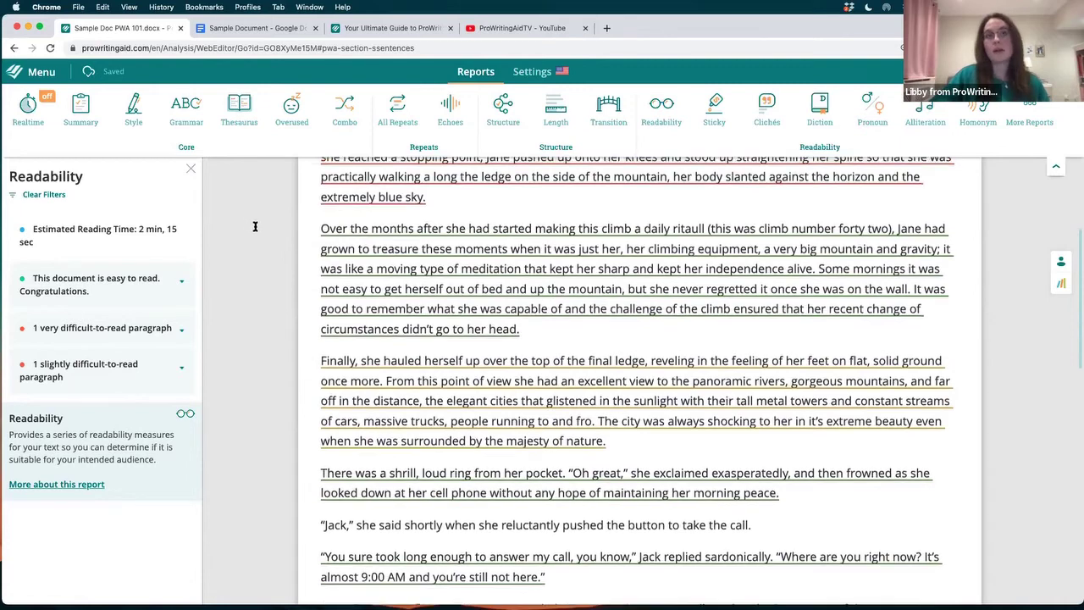
{"action": "scroll", "coordinate": [253, 225], "scroll_direction": "up", "scroll_amount": 1}
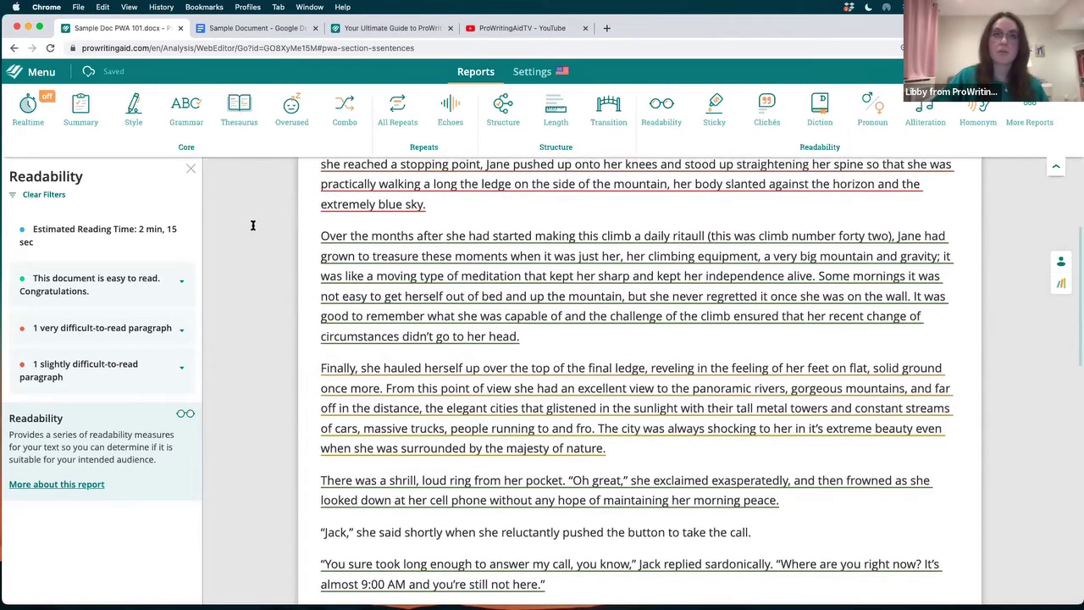
{"action": "scroll", "coordinate": [253, 225], "scroll_direction": "up", "scroll_amount": 1}
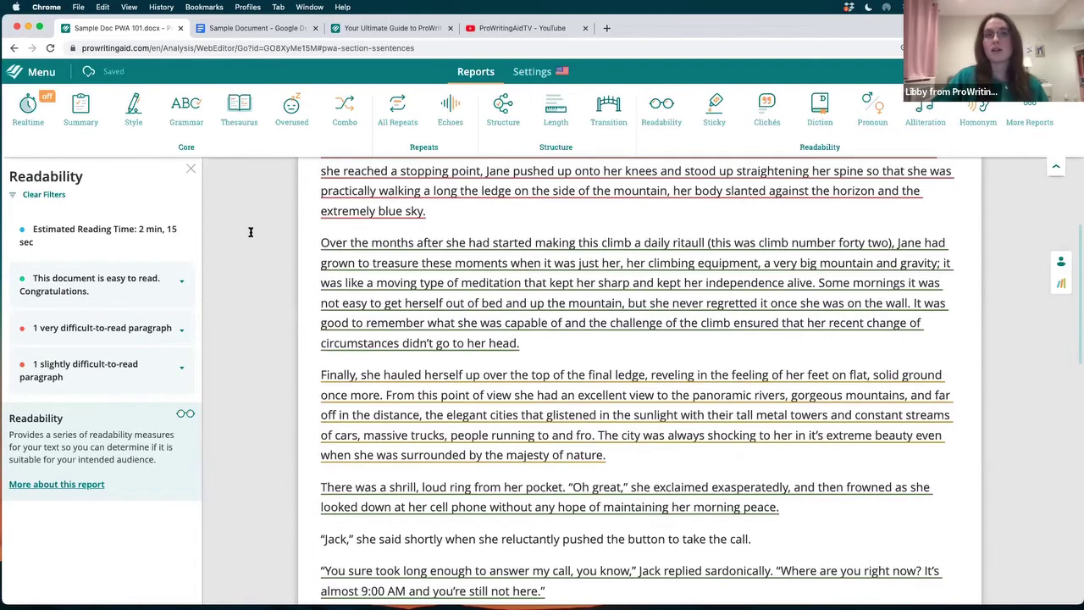
{"action": "scroll", "coordinate": [251, 232], "scroll_direction": "up", "scroll_amount": 2}
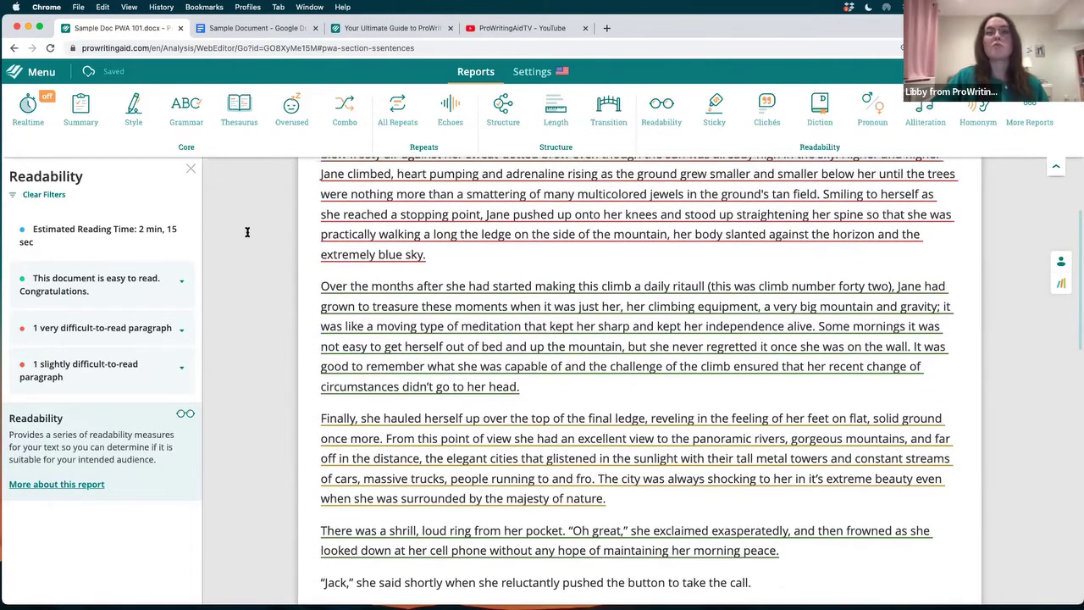
- Compare the Flesch Reading Ease scores of the "Over the months" and "It was morning" paragraphs, and return to the document's beginning
{"action": "scroll", "coordinate": [246, 233], "scroll_direction": "up", "scroll_amount": 2}
{"action": "scroll", "coordinate": [246, 233], "scroll_direction": "up", "scroll_amount": 2}
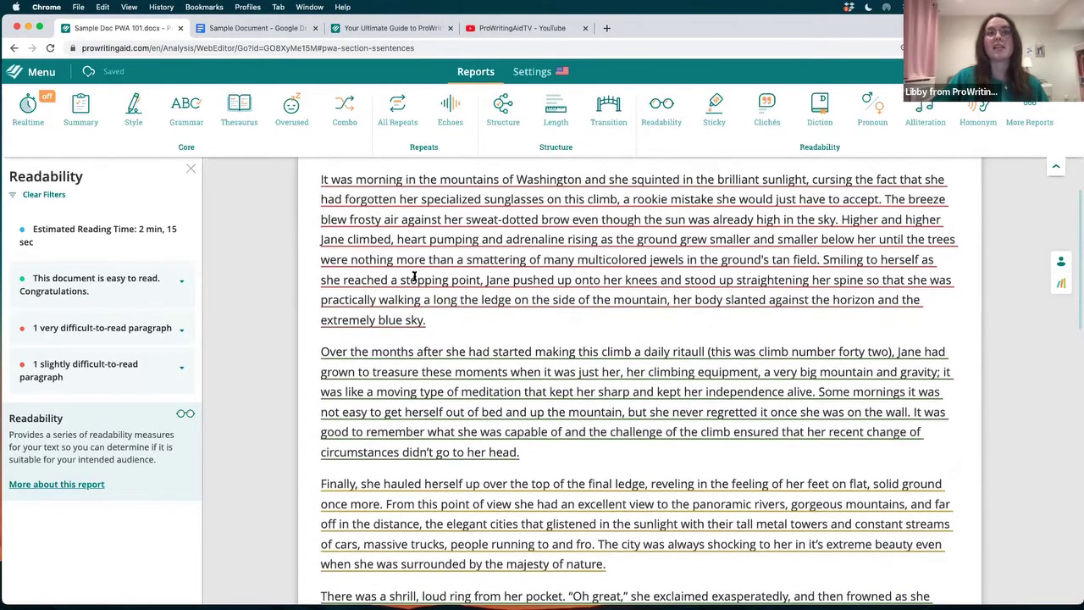
{"action": "mouse_move", "coordinate": [531, 231]}
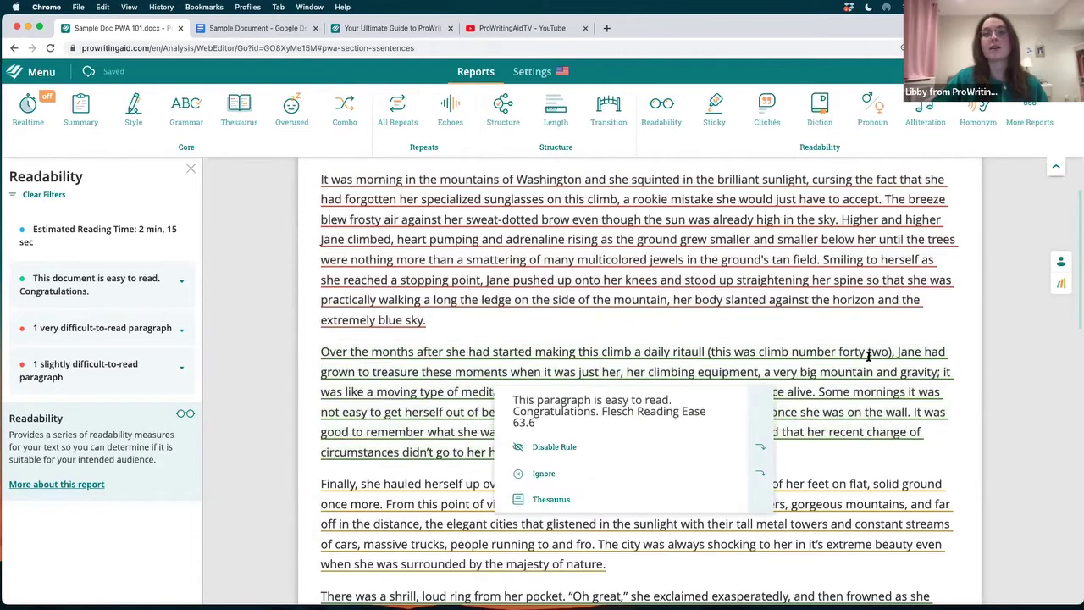
{"action": "mouse_move", "coordinate": [887, 363]}
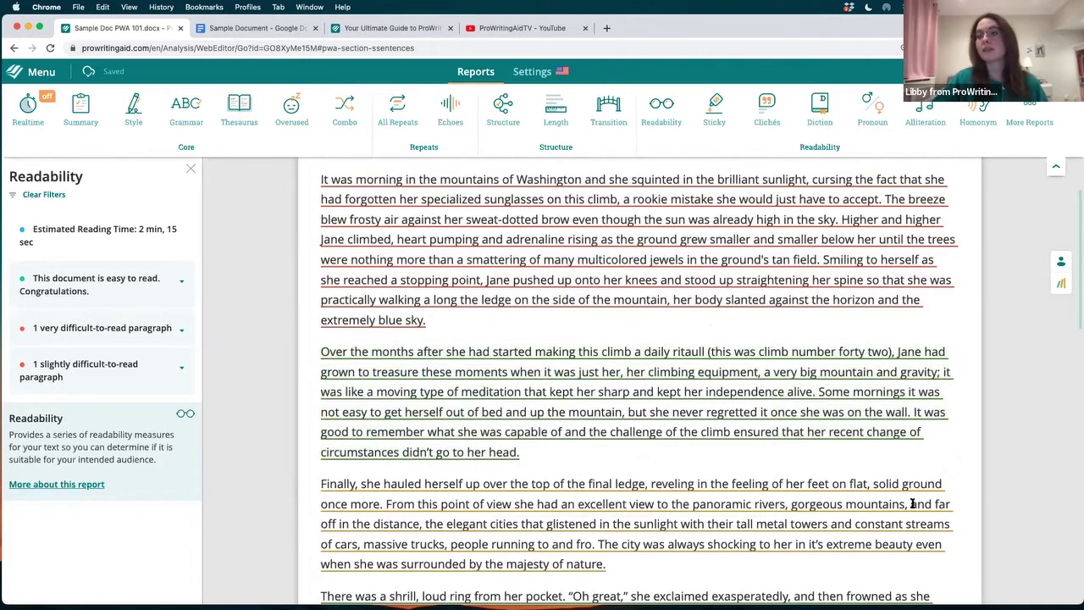
{"action": "mouse_move", "coordinate": [885, 244]}
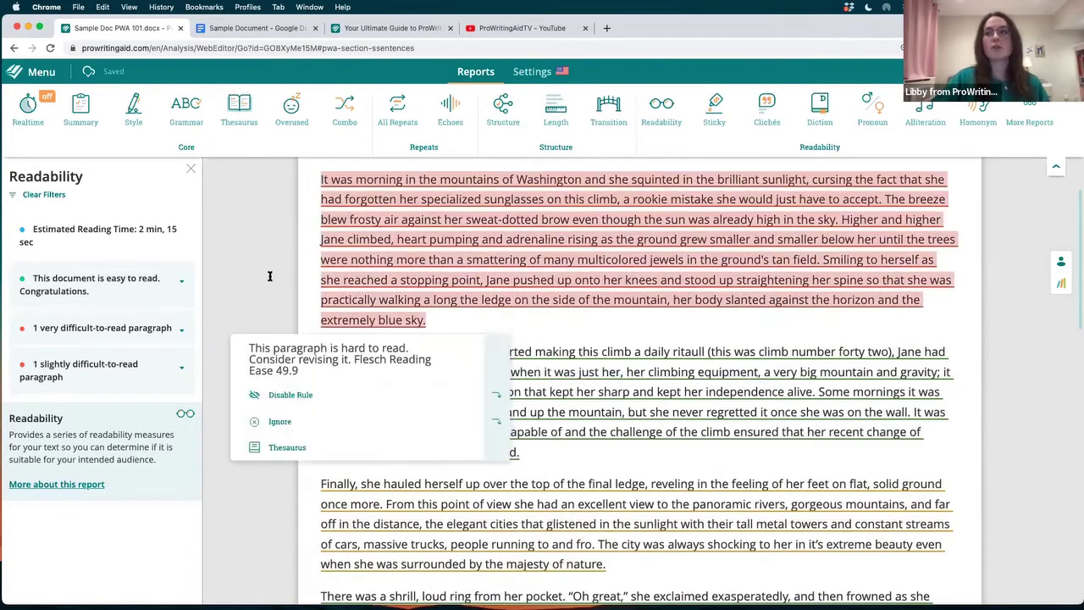
{"action": "scroll", "coordinate": [274, 271], "scroll_direction": "down", "scroll_amount": 15}
{"action": "scroll", "coordinate": [267, 279], "scroll_direction": "up", "scroll_amount": 15}
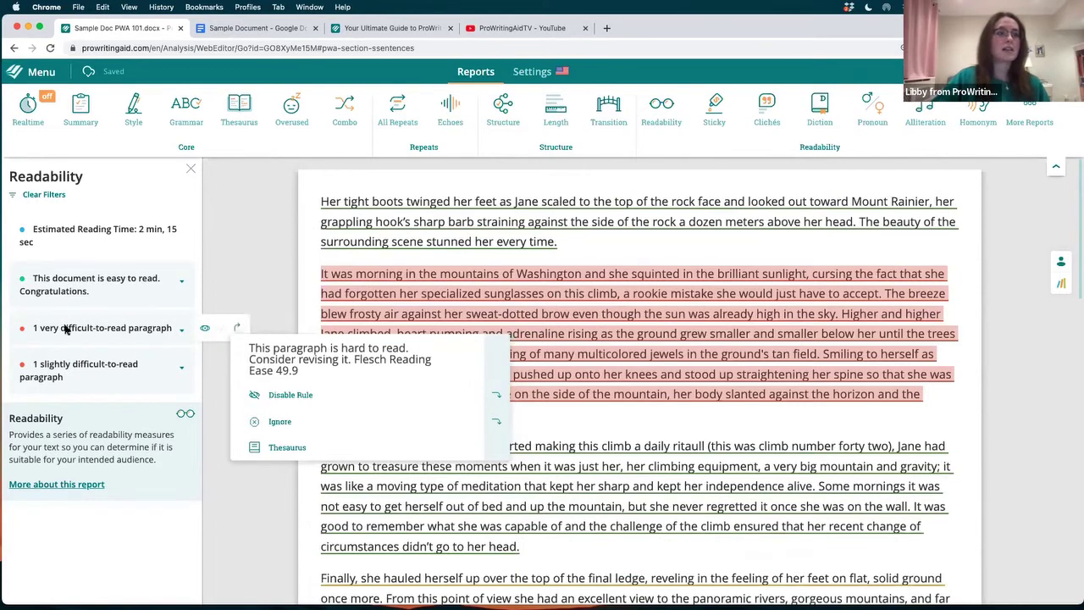
- Expand the very difficult and slightly difficult paragraph lists in the Readability results to see their entries, and collapse both
{"action": "left_click", "coordinate": [174, 331]}
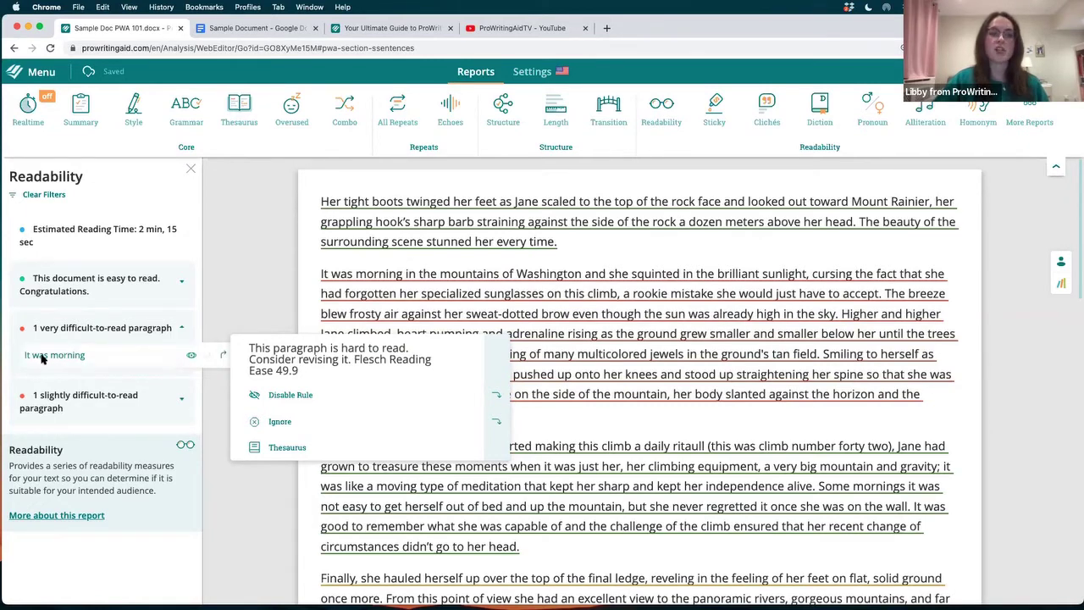
{"action": "left_click", "coordinate": [162, 403]}
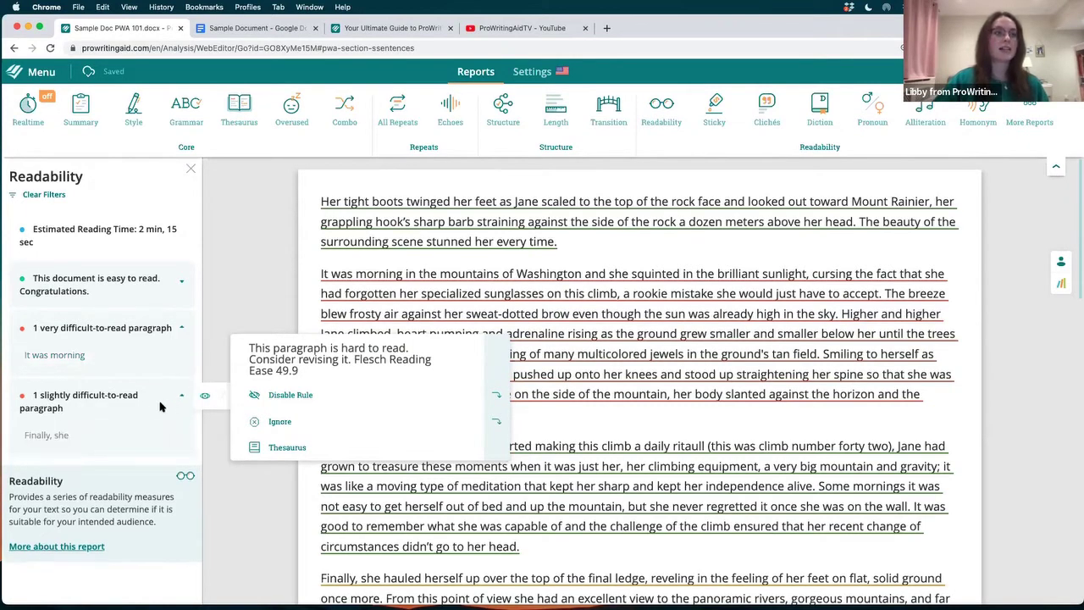
{"action": "left_click", "coordinate": [170, 399]}
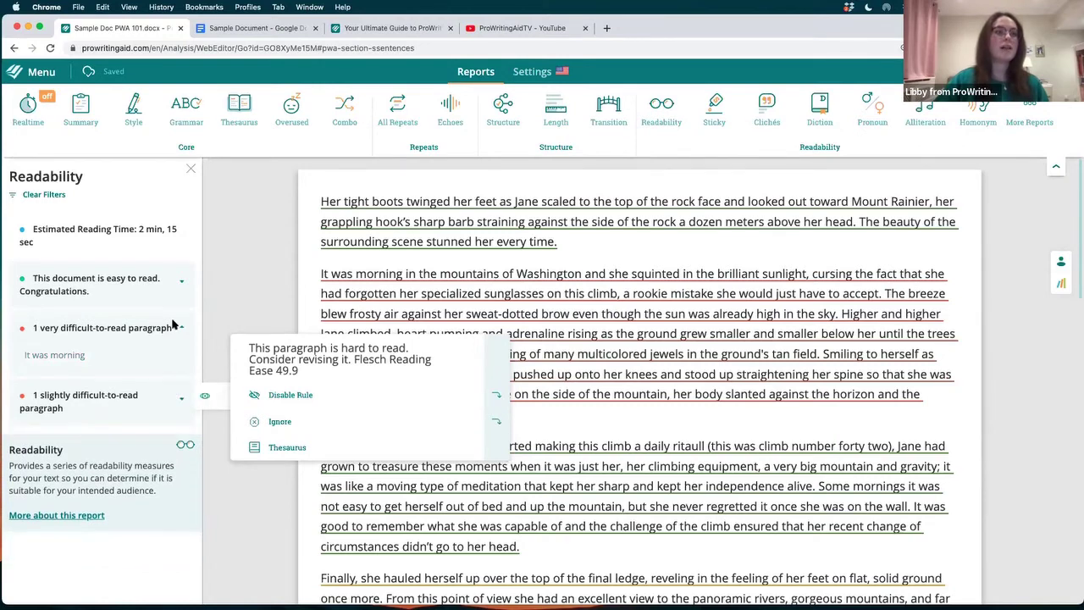
{"action": "left_click", "coordinate": [178, 328]}
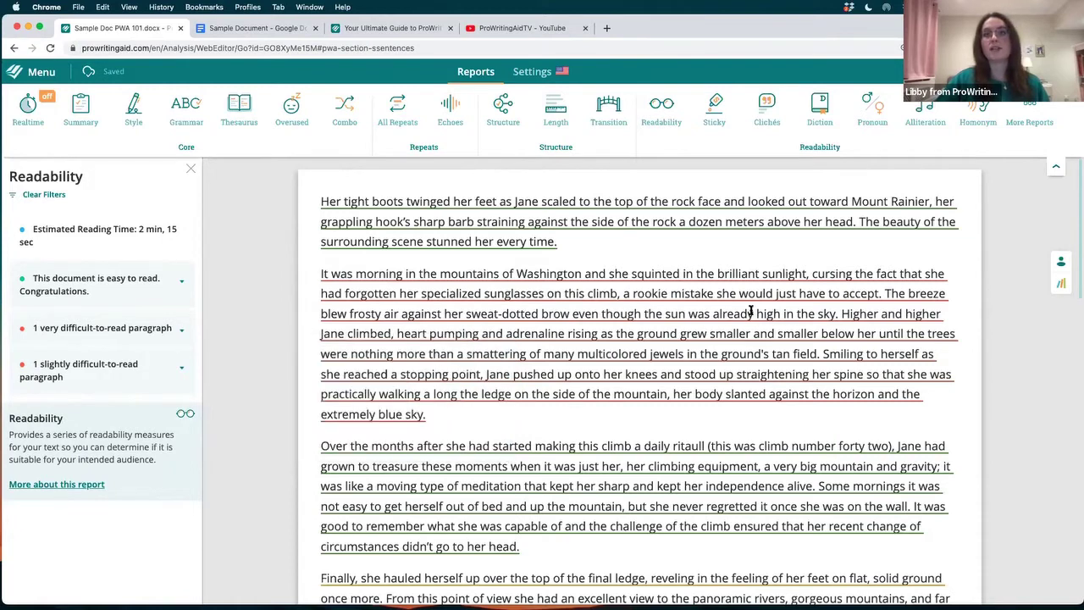
- Check the readability details of the "It was morning" paragraph again and those of the opening paragraph
{"action": "mouse_move", "coordinate": [742, 320]}
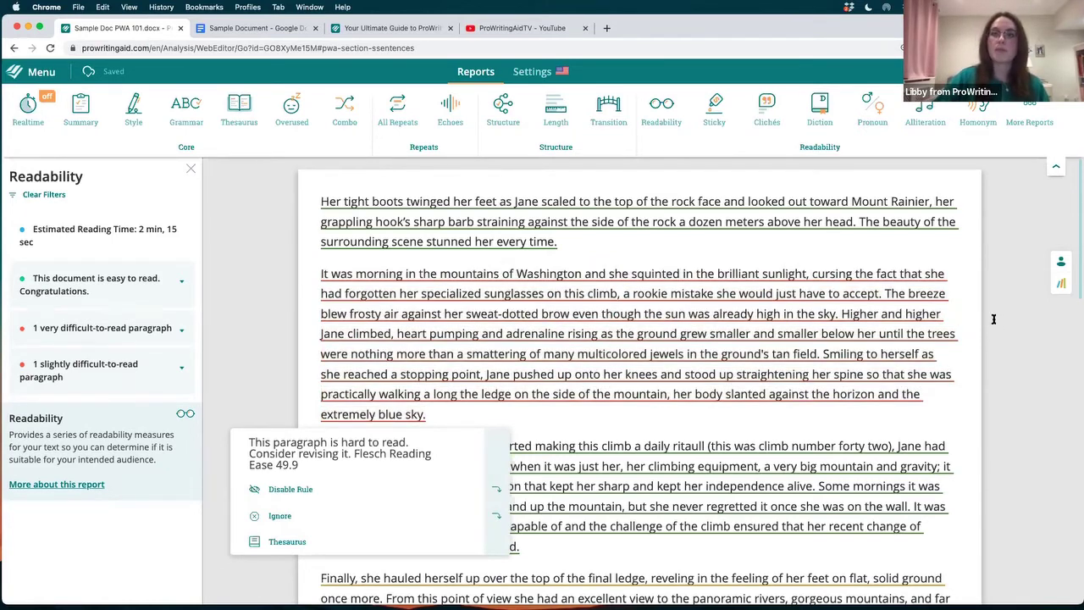
{"action": "mouse_move", "coordinate": [847, 315]}
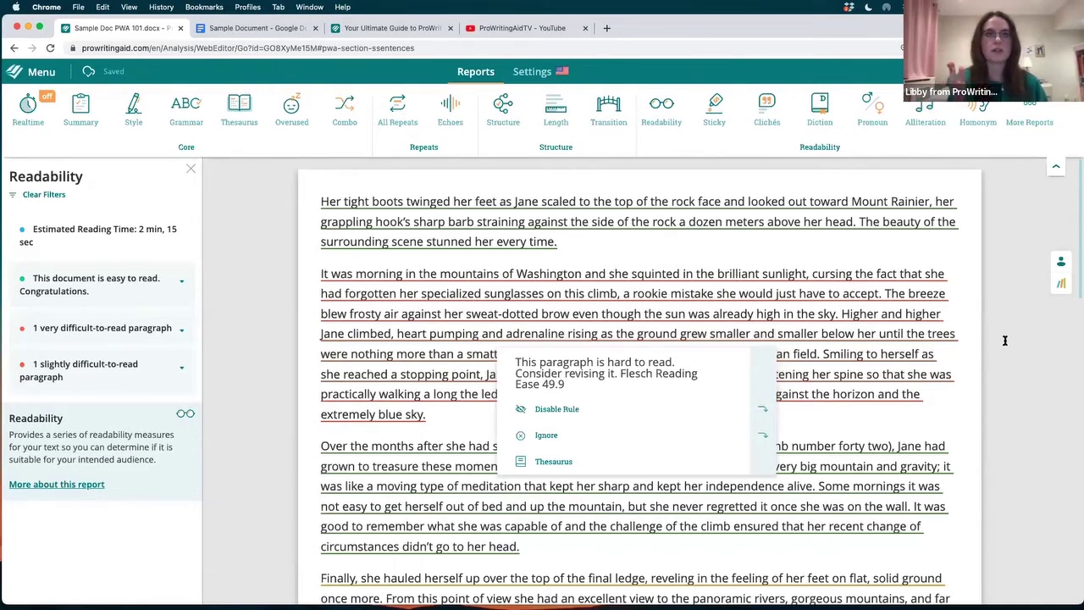
{"action": "left_click", "coordinate": [268, 206]}
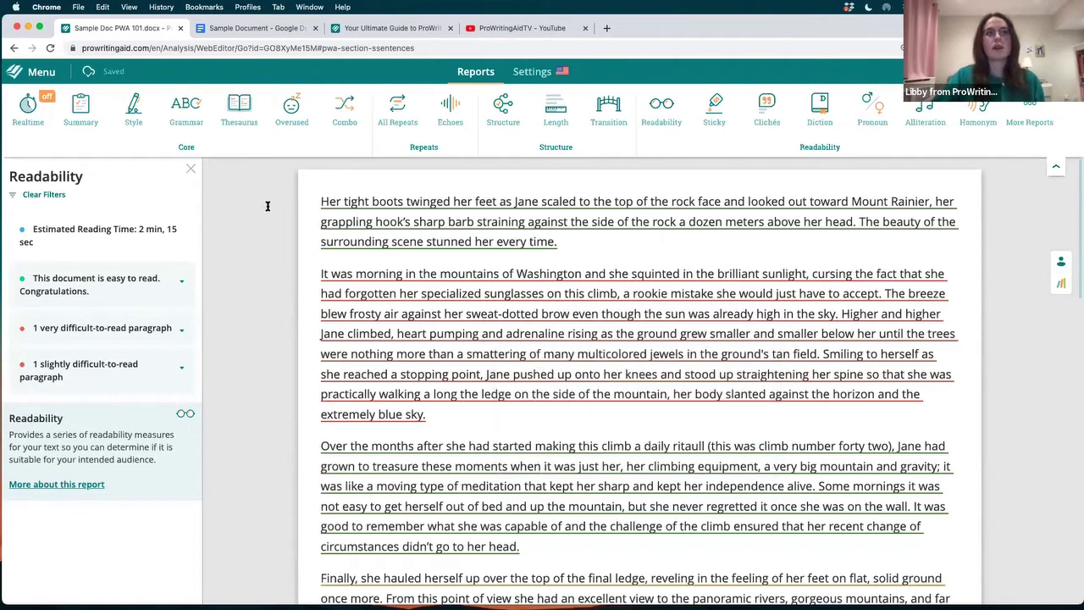
{"action": "left_click", "coordinate": [254, 205]}
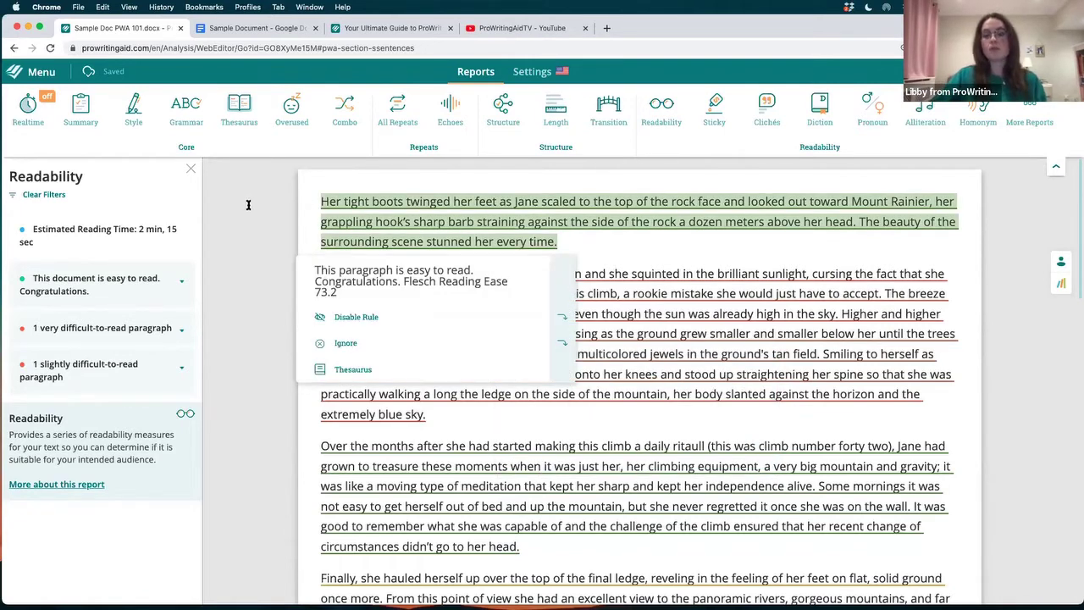
- Run the Sentence Length report and examine the Individual Sentence Lengths chart
{"action": "left_click", "coordinate": [562, 112]}
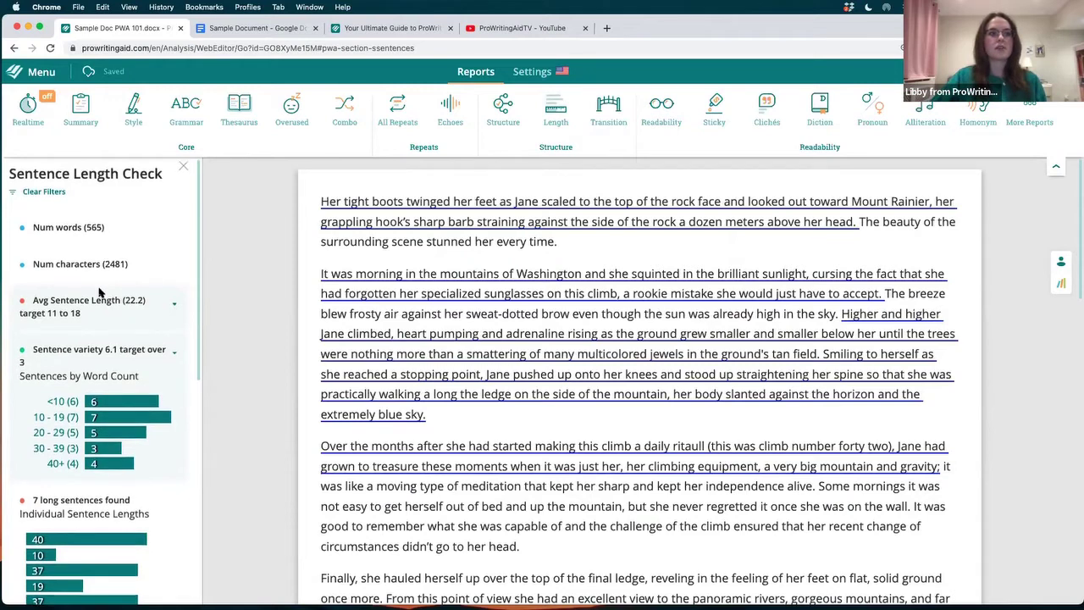
{"action": "scroll", "coordinate": [100, 291], "scroll_direction": "down", "scroll_amount": 2}
{"action": "scroll", "coordinate": [106, 292], "scroll_direction": "down", "scroll_amount": 4}
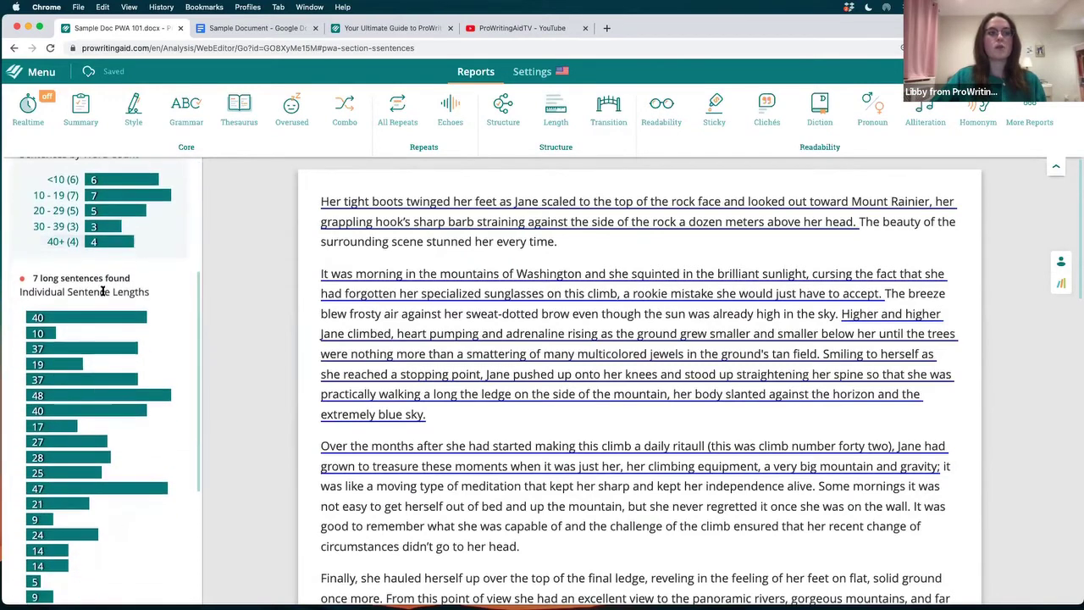
{"action": "scroll", "coordinate": [106, 288], "scroll_direction": "down", "scroll_amount": 3}
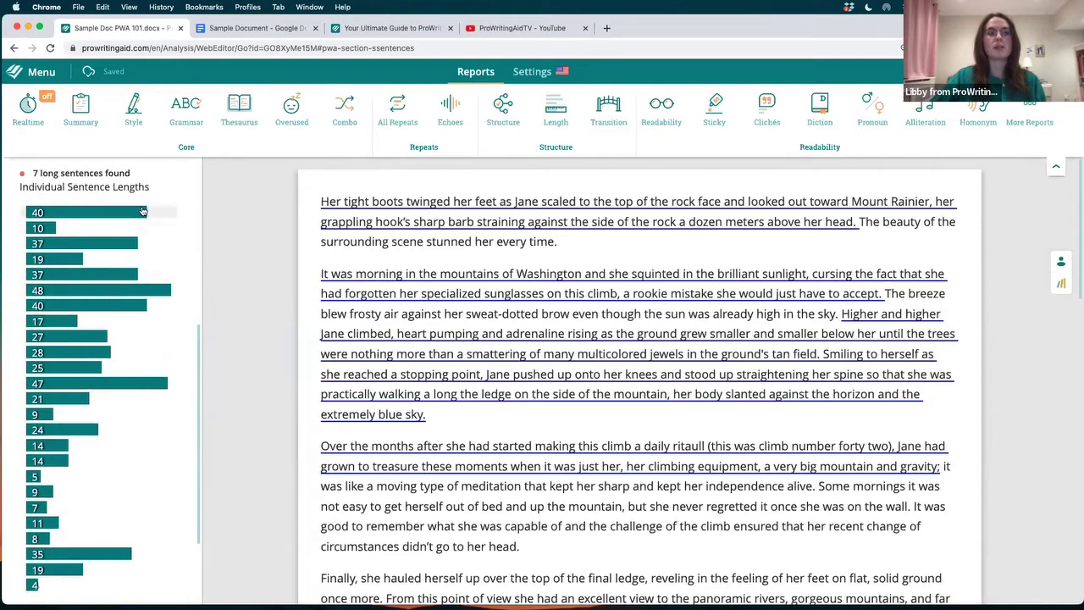
{"action": "scroll", "coordinate": [142, 211], "scroll_direction": "down", "scroll_amount": 1}
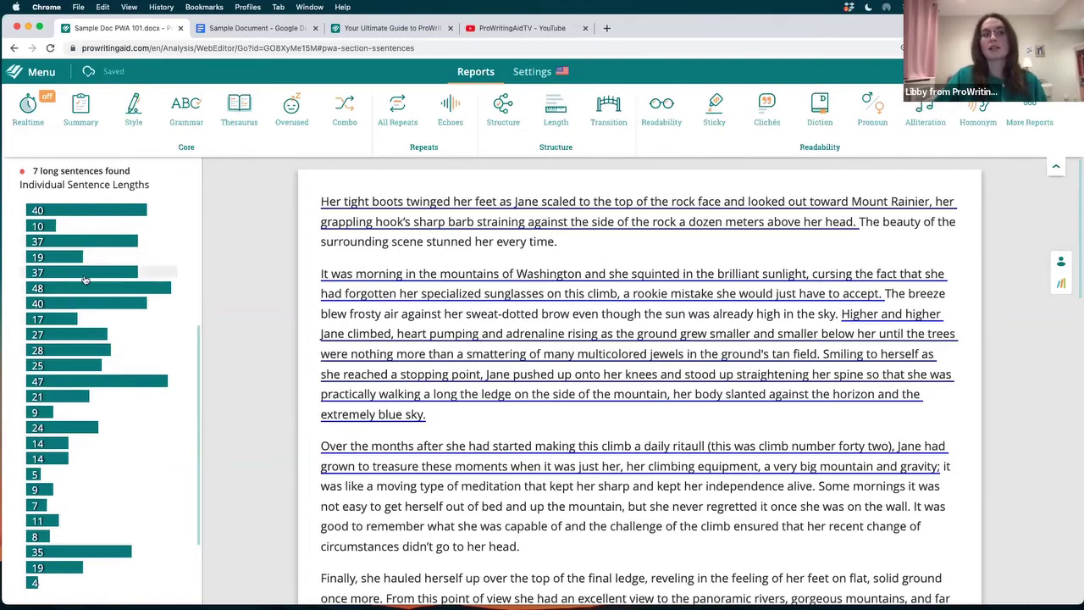
- Review the Sentences by Word Count breakdown and the remaining individual sentence lengths, and return to the report's summary figures
{"action": "scroll", "coordinate": [91, 288], "scroll_direction": "up", "scroll_amount": 2}
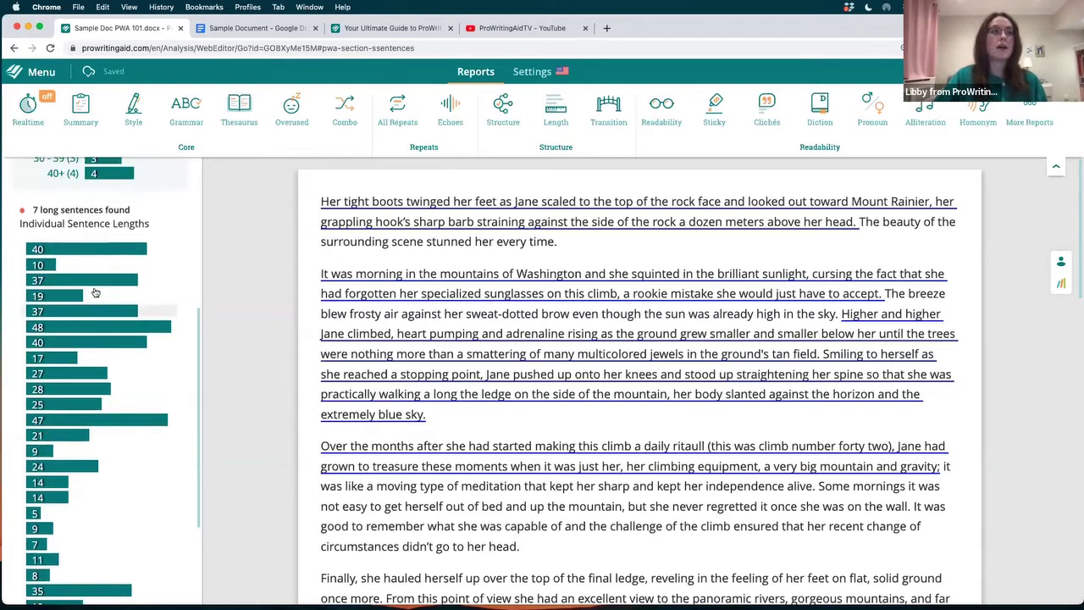
{"action": "scroll", "coordinate": [92, 296], "scroll_direction": "up", "scroll_amount": 5}
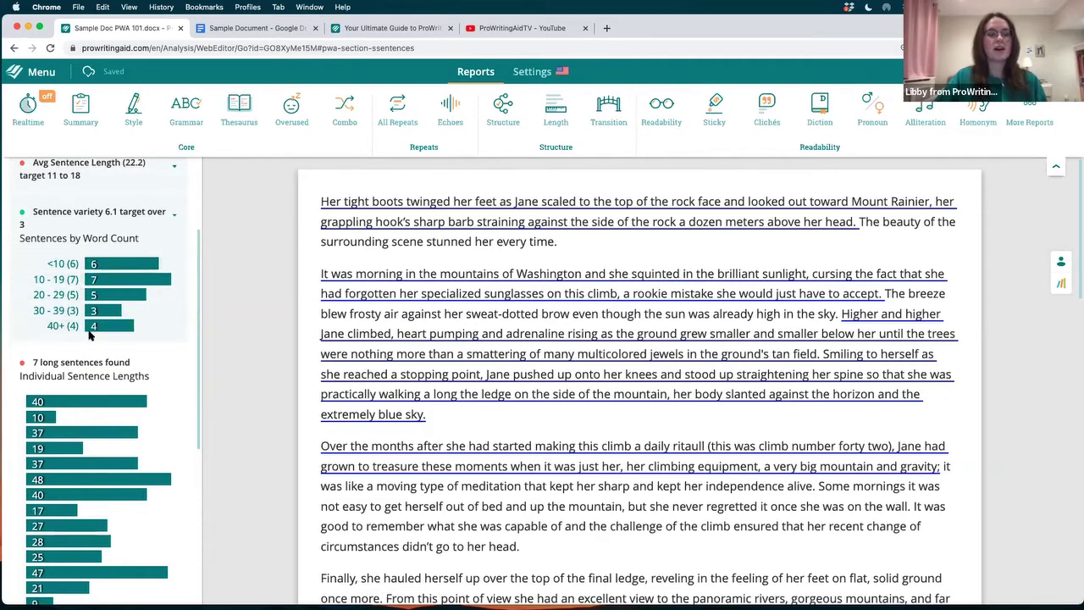
{"action": "scroll", "coordinate": [90, 336], "scroll_direction": "down", "scroll_amount": 1}
{"action": "scroll", "coordinate": [90, 335], "scroll_direction": "down", "scroll_amount": 6}
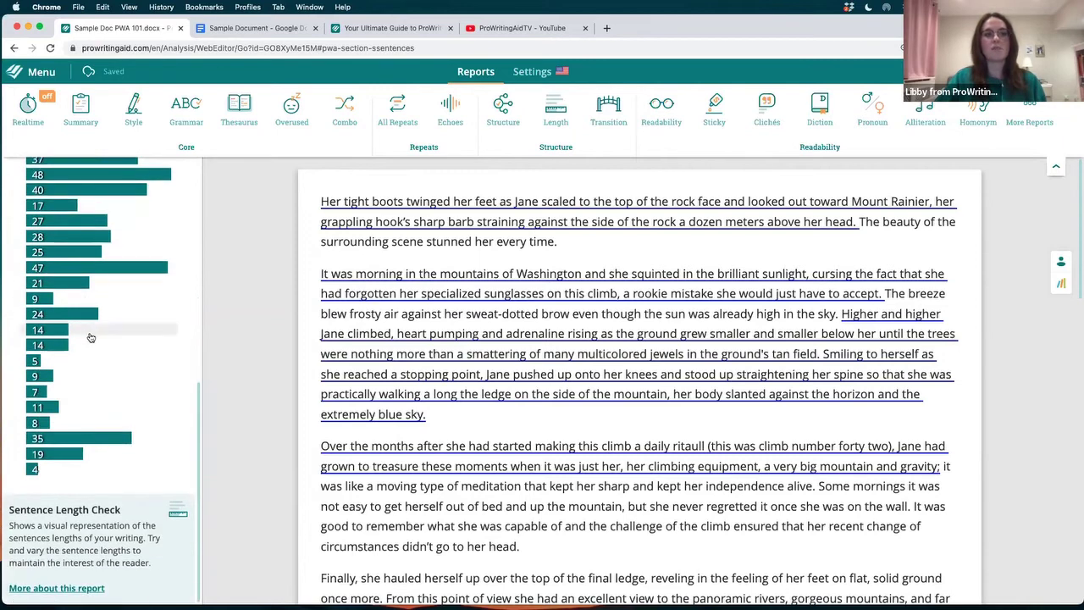
{"action": "scroll", "coordinate": [89, 335], "scroll_direction": "up", "scroll_amount": 9}
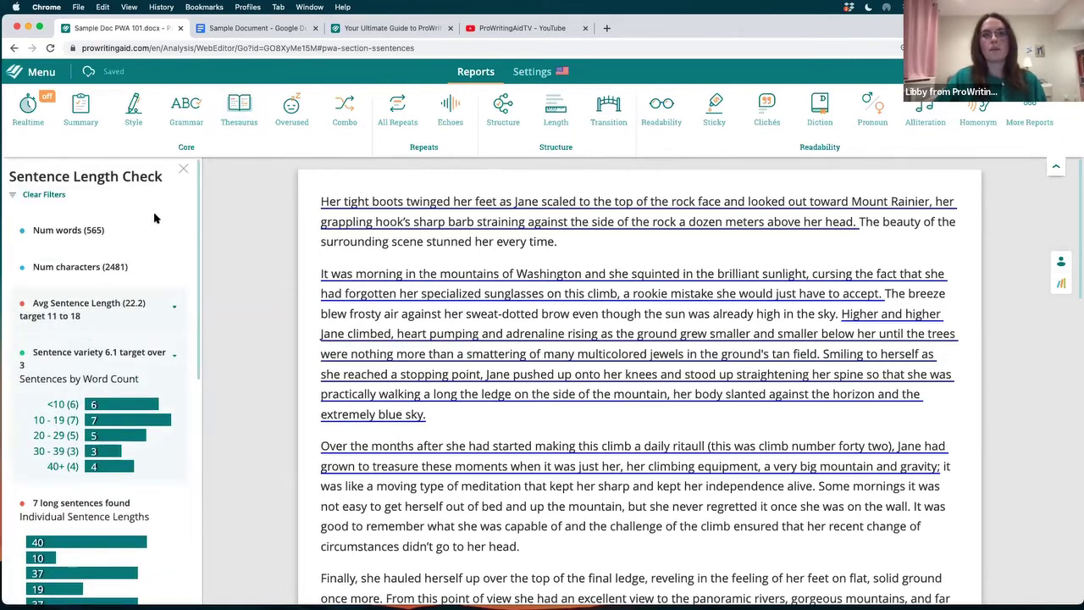
- Check the long-sentence details of the opening sentence and look over the underlined sentences in the first paragraphs
{"action": "mouse_move", "coordinate": [551, 225]}
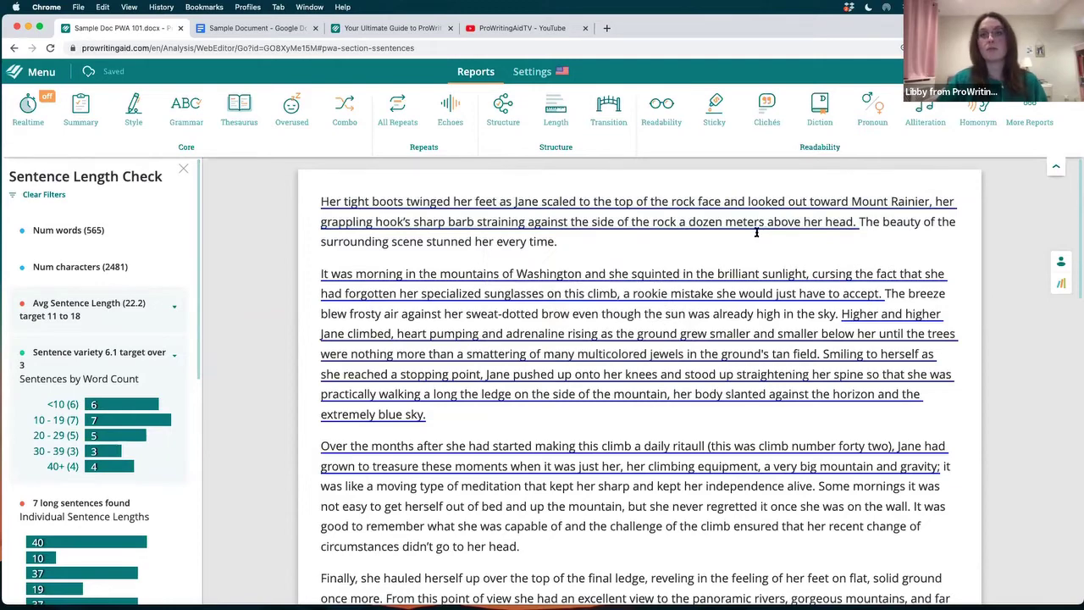
{"action": "scroll", "coordinate": [756, 232], "scroll_direction": "down", "scroll_amount": 1}
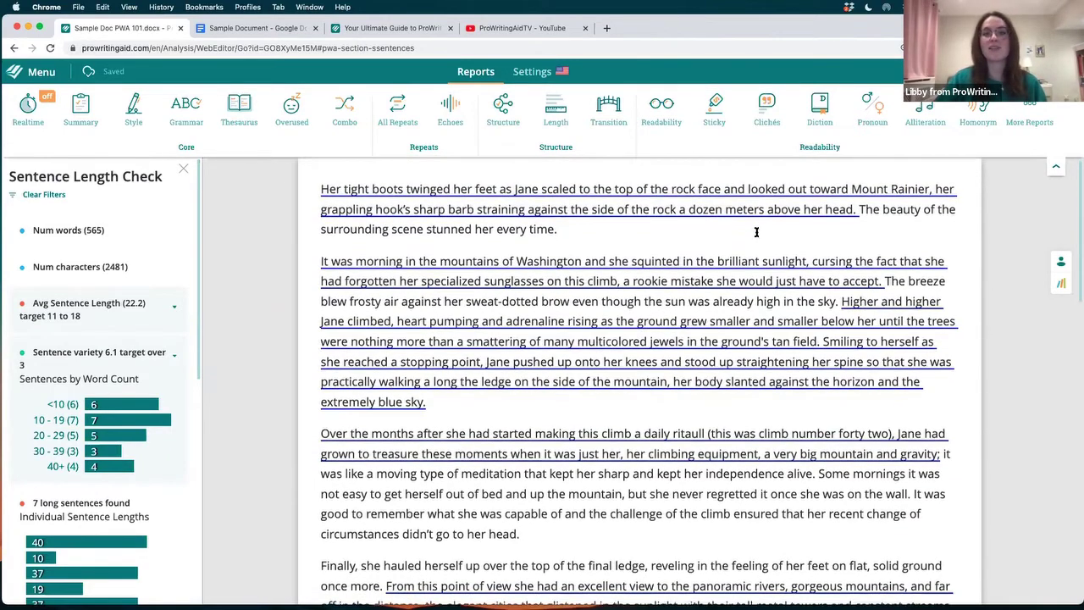
{"action": "scroll", "coordinate": [756, 232], "scroll_direction": "down", "scroll_amount": 1}
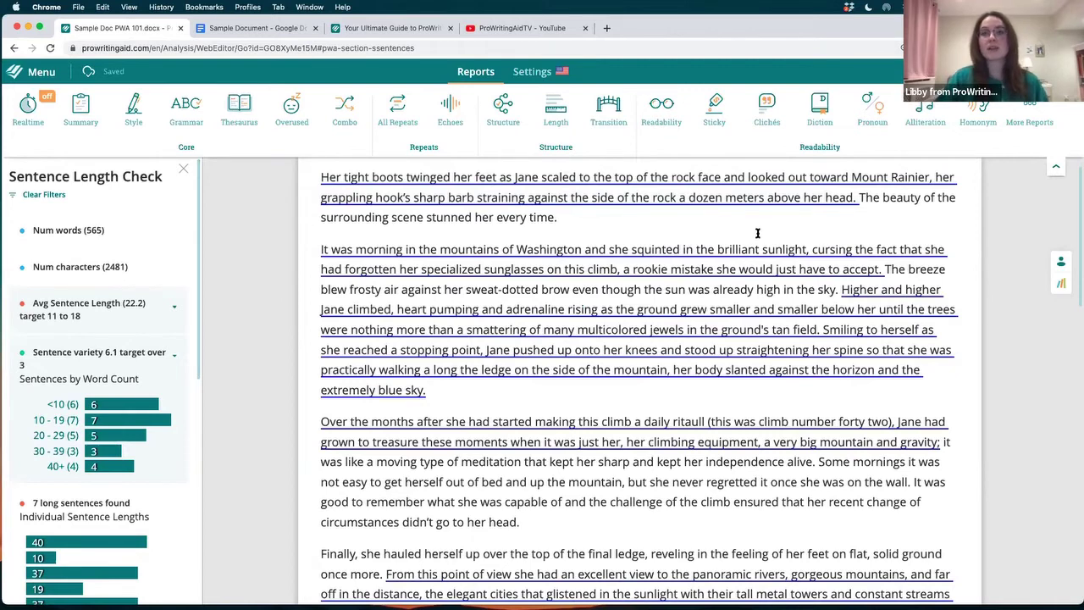
{"action": "scroll", "coordinate": [757, 232], "scroll_direction": "down", "scroll_amount": 1}
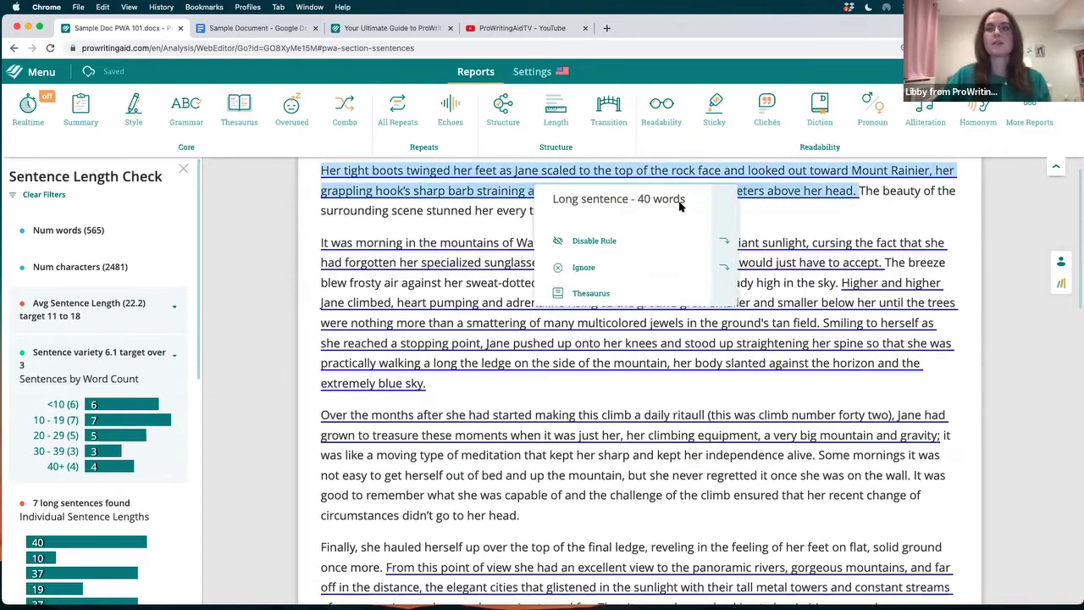
{"action": "scroll", "coordinate": [798, 229], "scroll_direction": "down", "scroll_amount": 1}
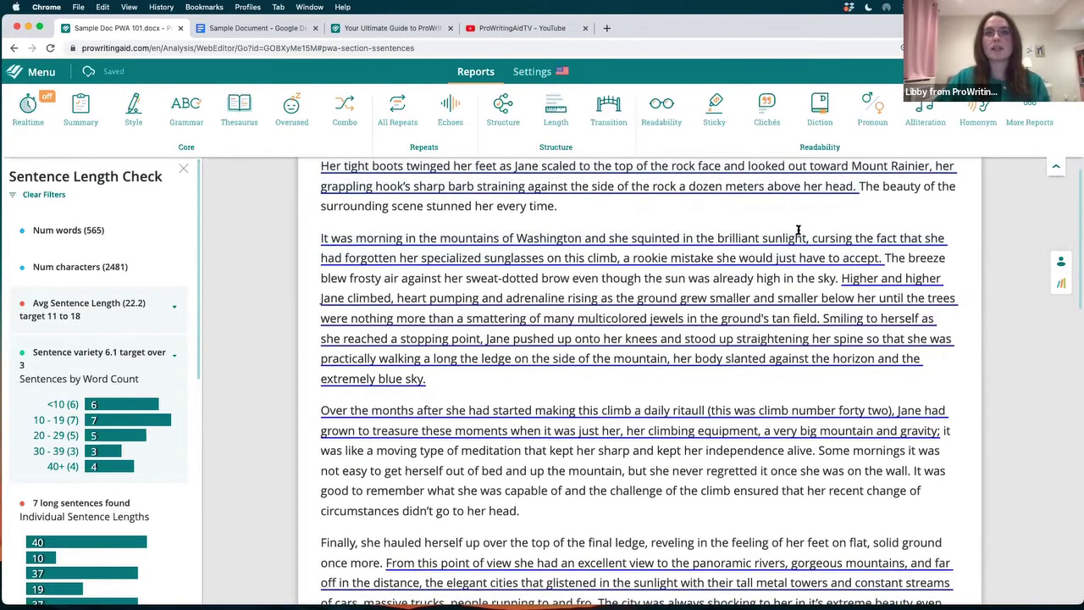
- Split the long "It was morning" sentence by replacing the comma after "sunlight" with a period and starting the new sentence with "She curesed"
{"action": "mouse_move", "coordinate": [791, 226]}
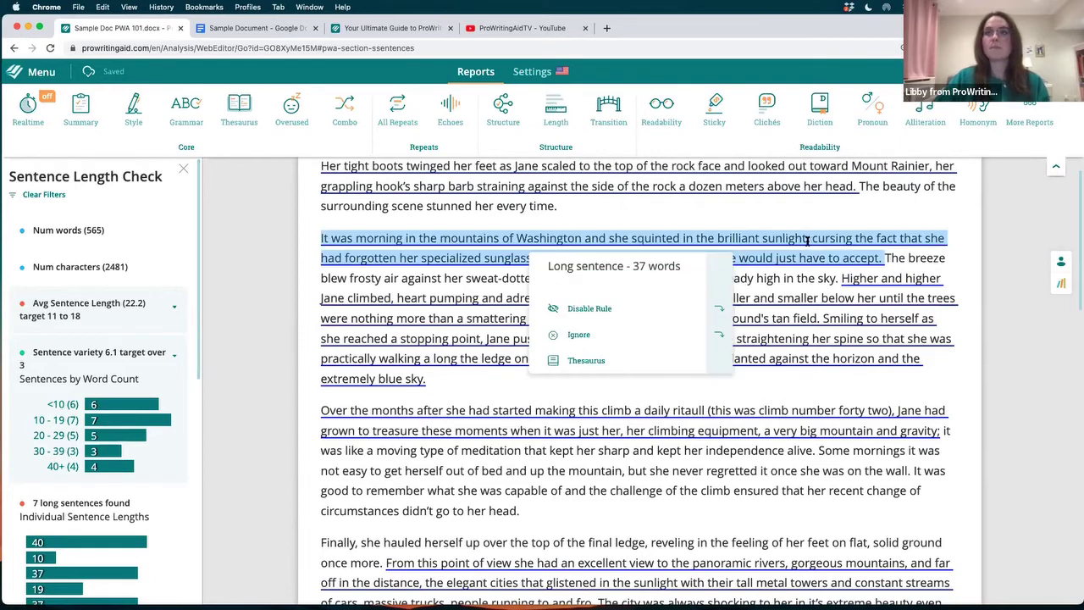
{"action": "left_click", "coordinate": [564, 239]}
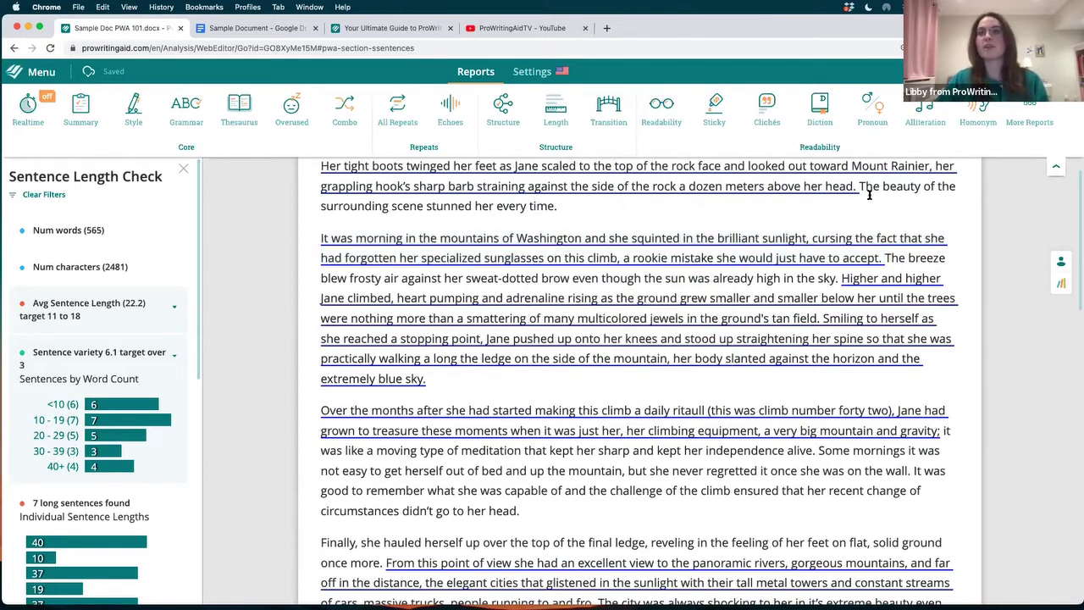
{"action": "key", "text": "BackSpace"}
{"action": "type", "text": "."}
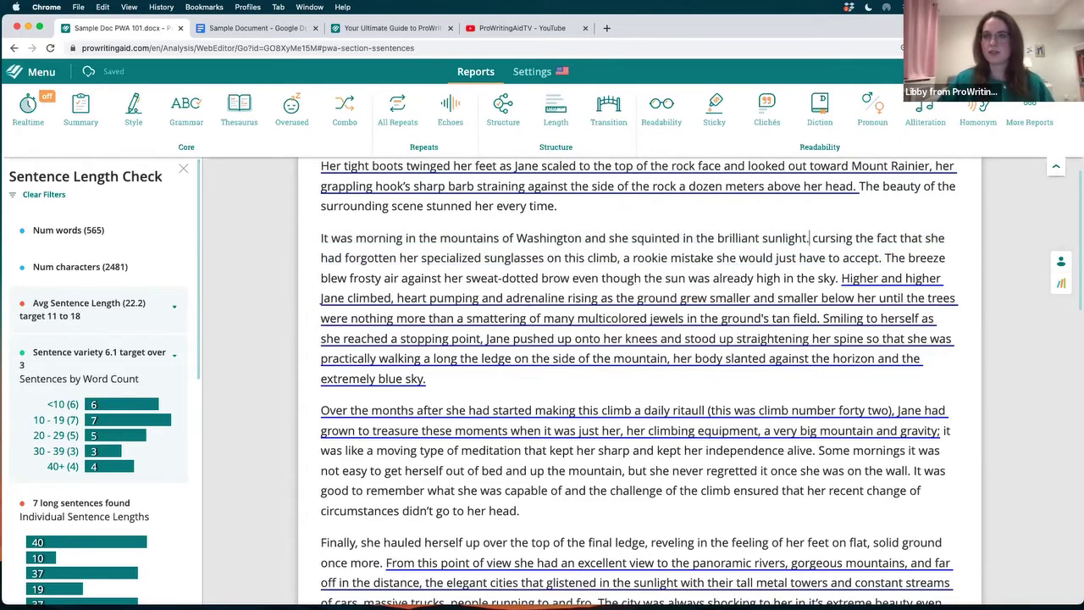
{"action": "type", "text": "She cu"}
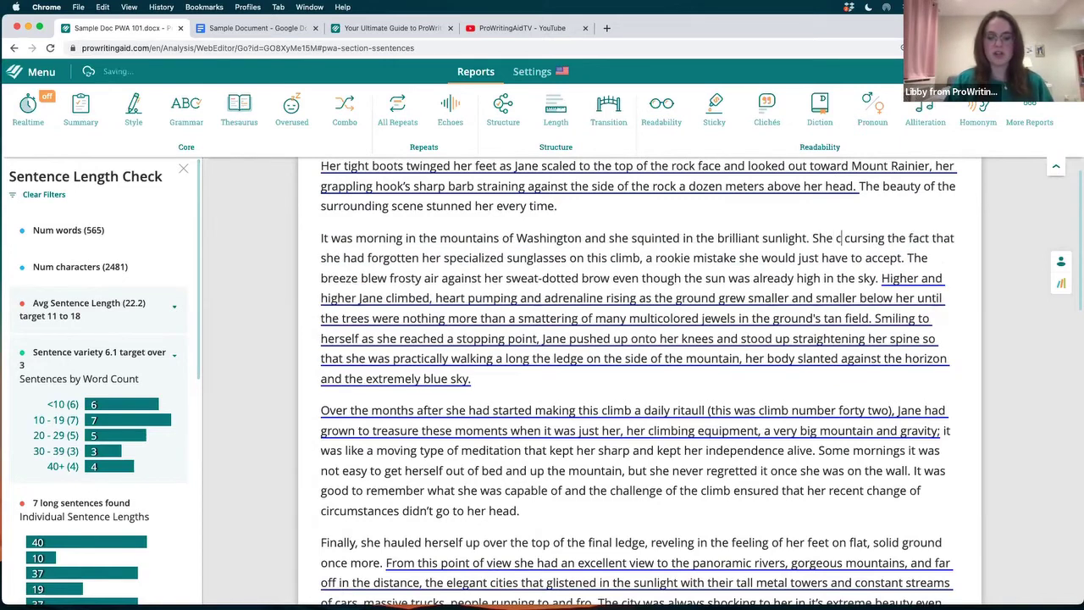
{"action": "type", "text": "resed"}
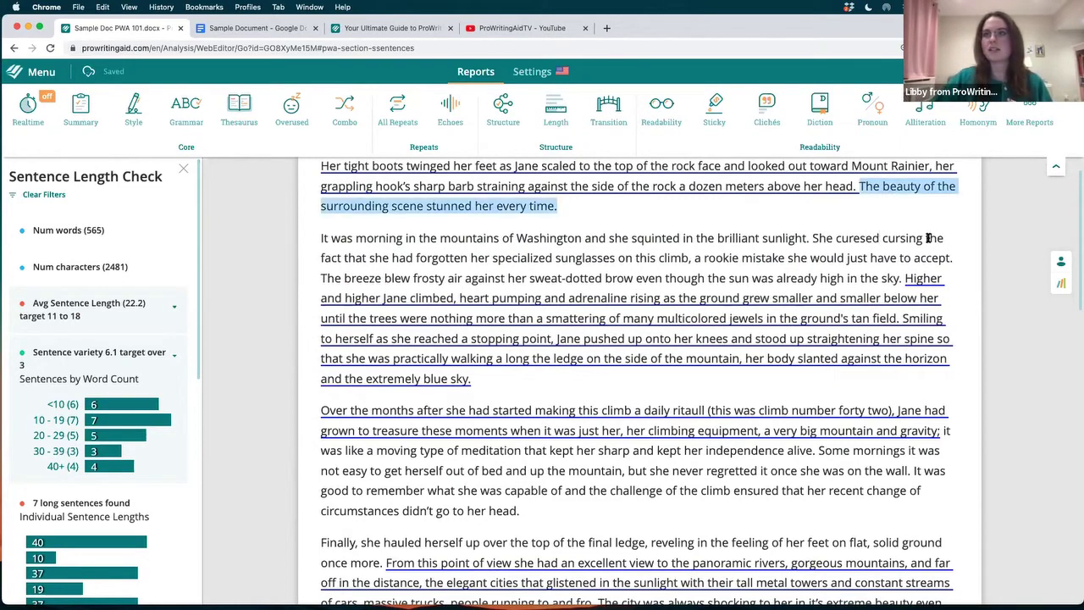
- Delete the leftover word "cursing" and correct "curesed" to "cursed" in the new sentence
{"action": "key", "text": "Delete"}
{"action": "key", "text": "Delete"}
{"action": "key", "text": "Delete"}
{"action": "key", "text": "Delete"}
{"action": "key", "text": "Delete"}
{"action": "key", "text": "Delete"}
{"action": "key", "text": "Delete"}
{"action": "key", "text": "Delete"}
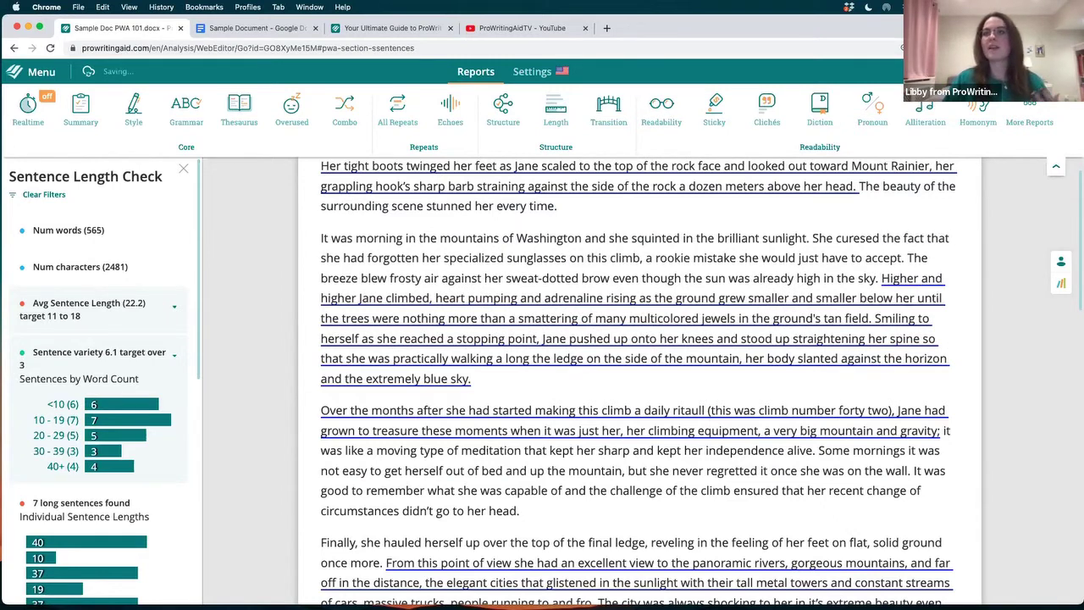
{"action": "left_click", "coordinate": [863, 238]}
{"action": "key", "text": "BackSpace"}
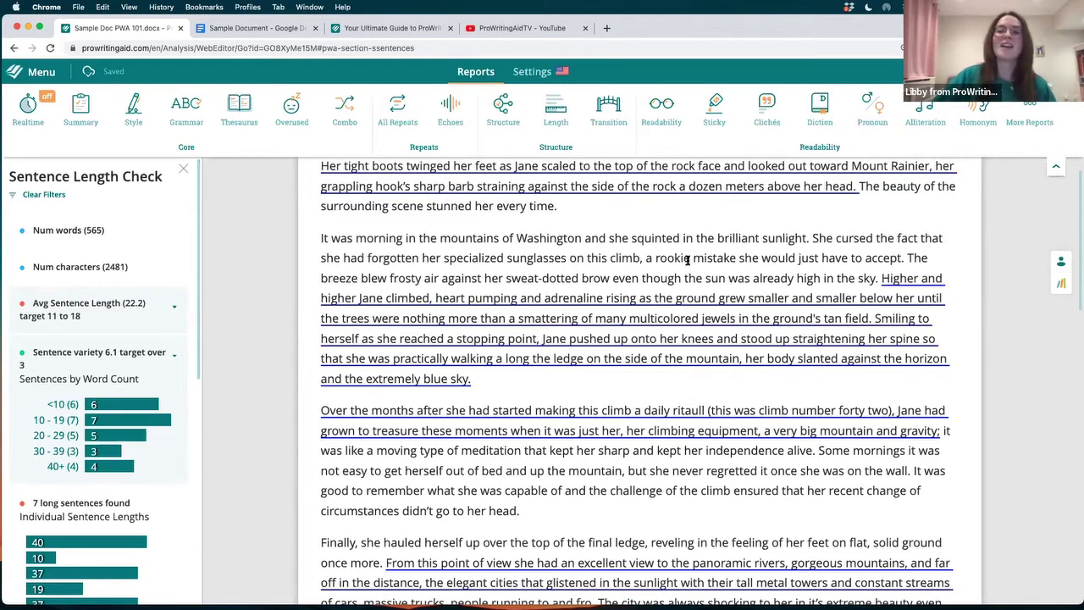
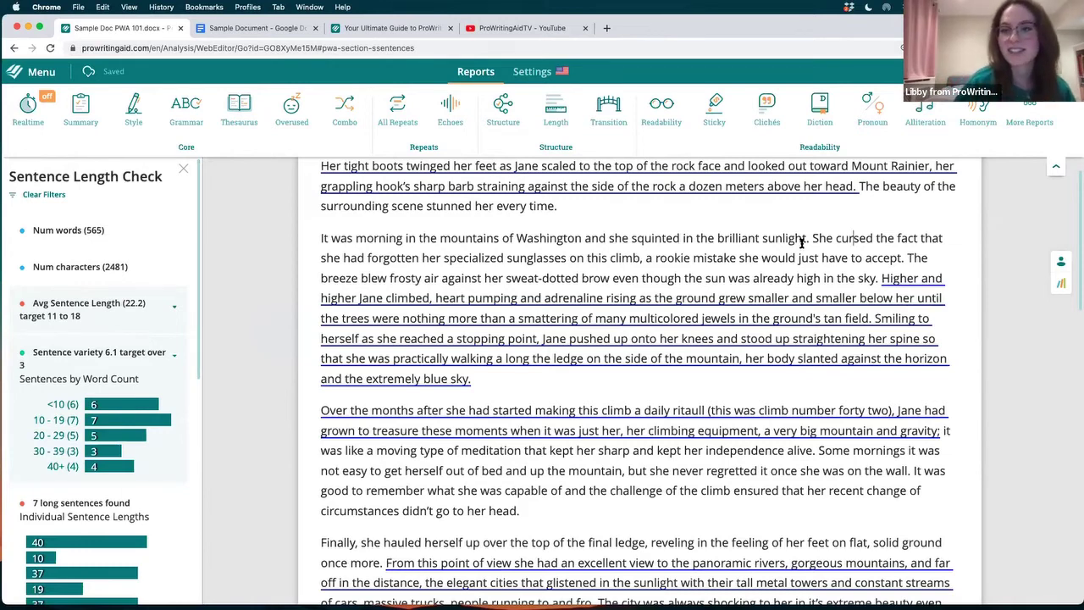
- Run the Sticky Sentences report and look through the sentences it underlines in the document
{"action": "left_click", "coordinate": [641, 188]}
{"action": "left_click", "coordinate": [552, 121]}
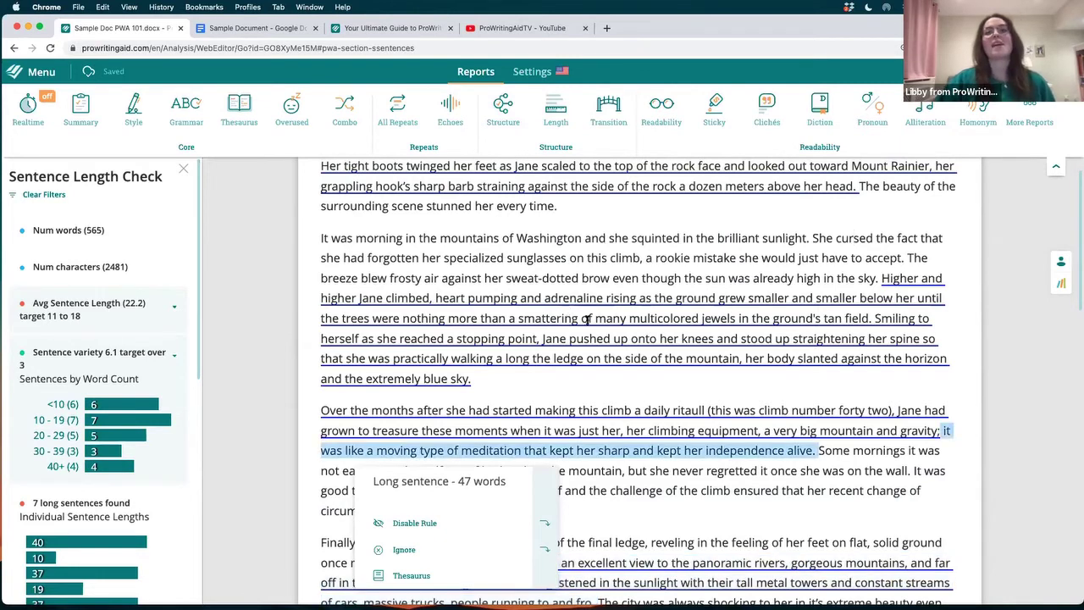
{"action": "left_click", "coordinate": [716, 114]}
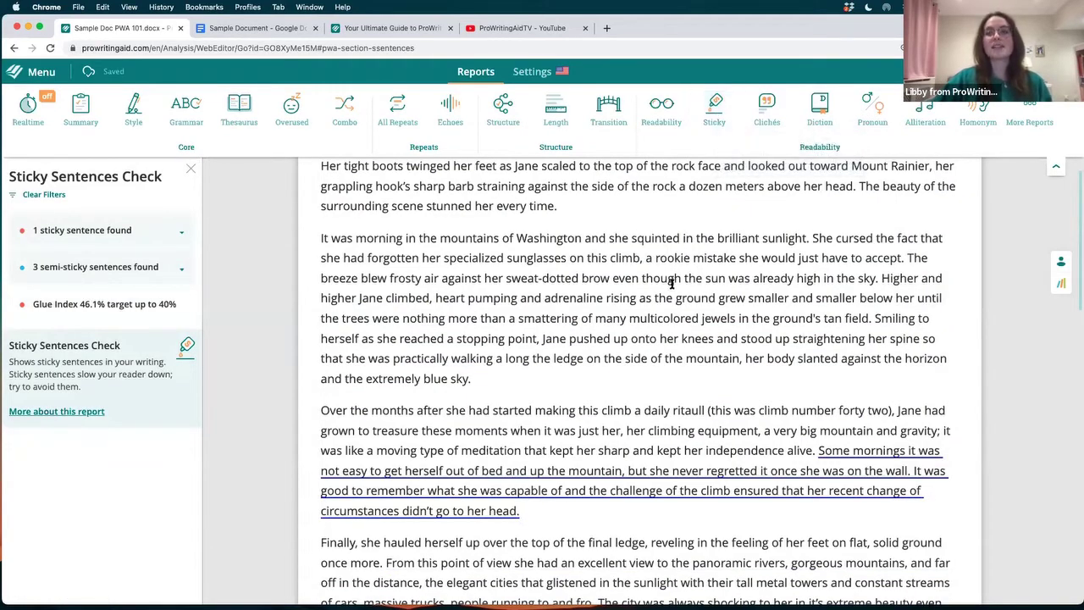
{"action": "scroll", "coordinate": [671, 283], "scroll_direction": "down", "scroll_amount": 2}
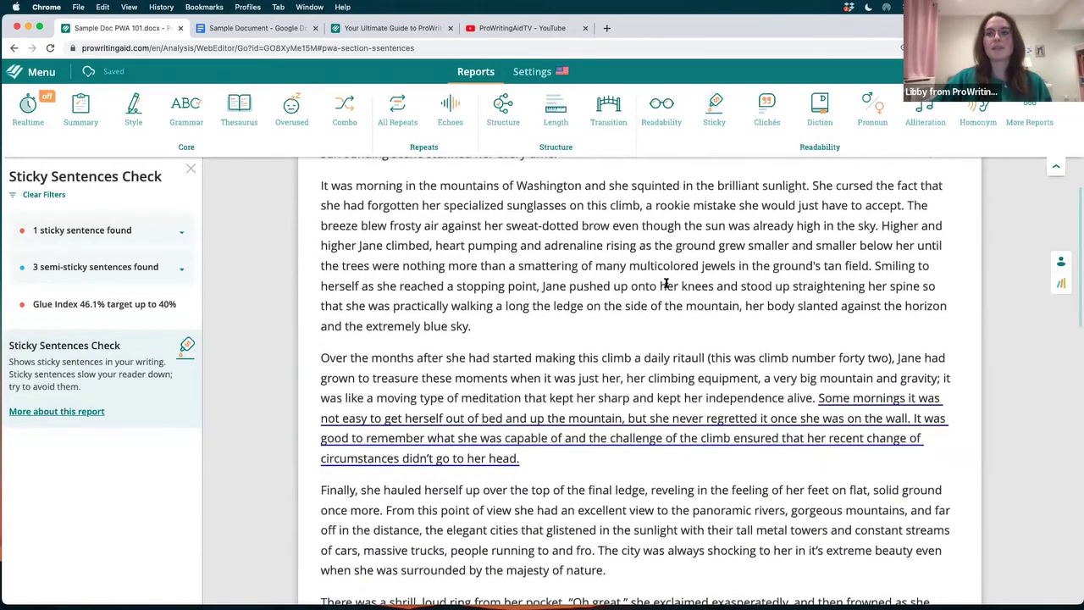
{"action": "scroll", "coordinate": [667, 284], "scroll_direction": "down", "scroll_amount": 5}
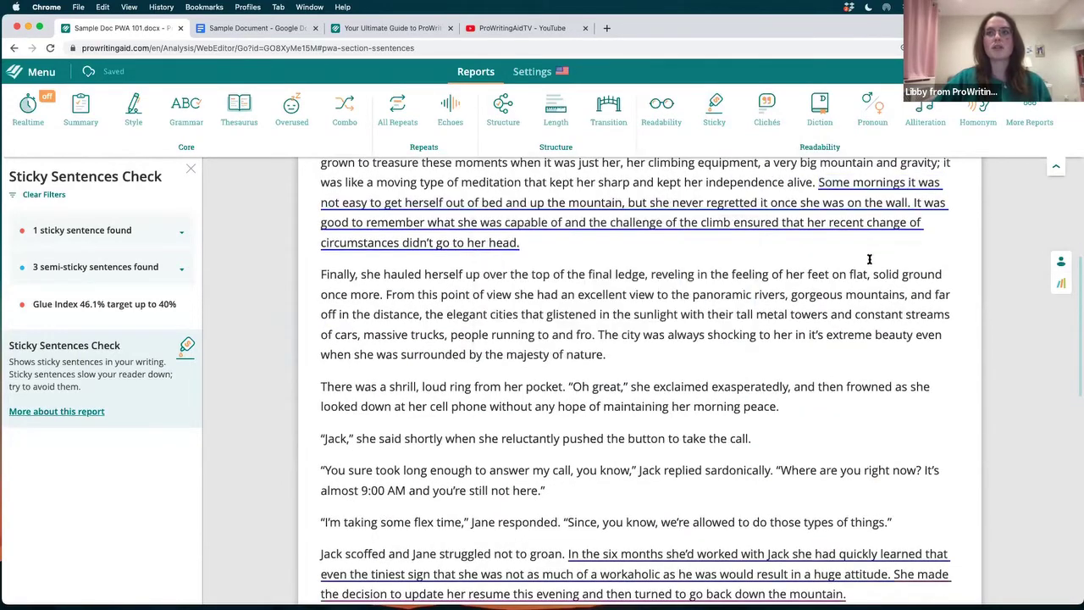
{"action": "scroll", "coordinate": [869, 259], "scroll_direction": "up", "scroll_amount": 1}
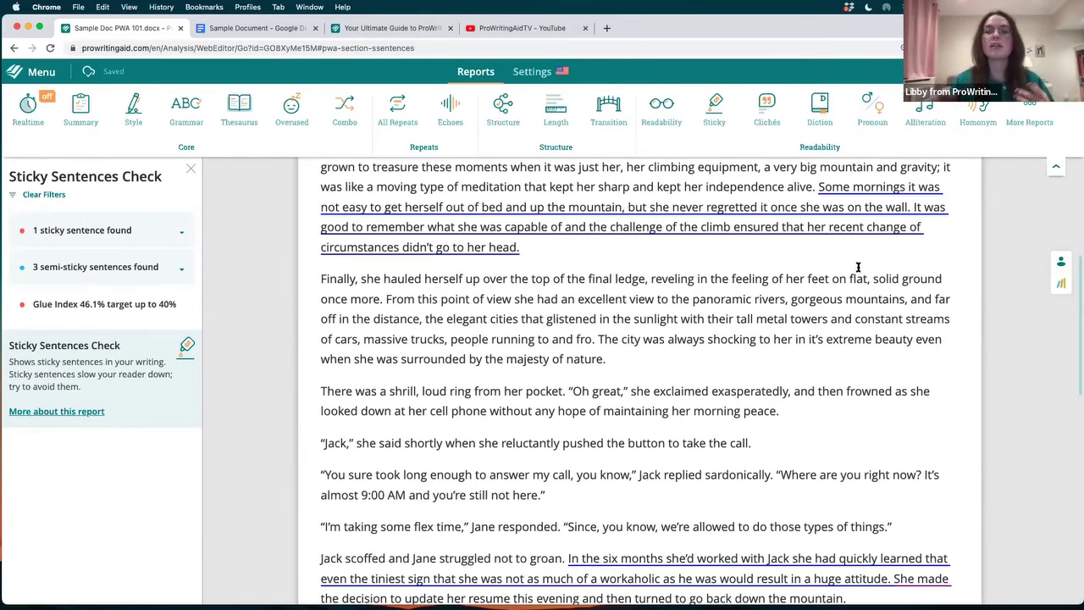
- Check the glue-word details of the sticky sentence beginning "Some mornings it was not easy"
{"action": "mouse_move", "coordinate": [786, 209]}
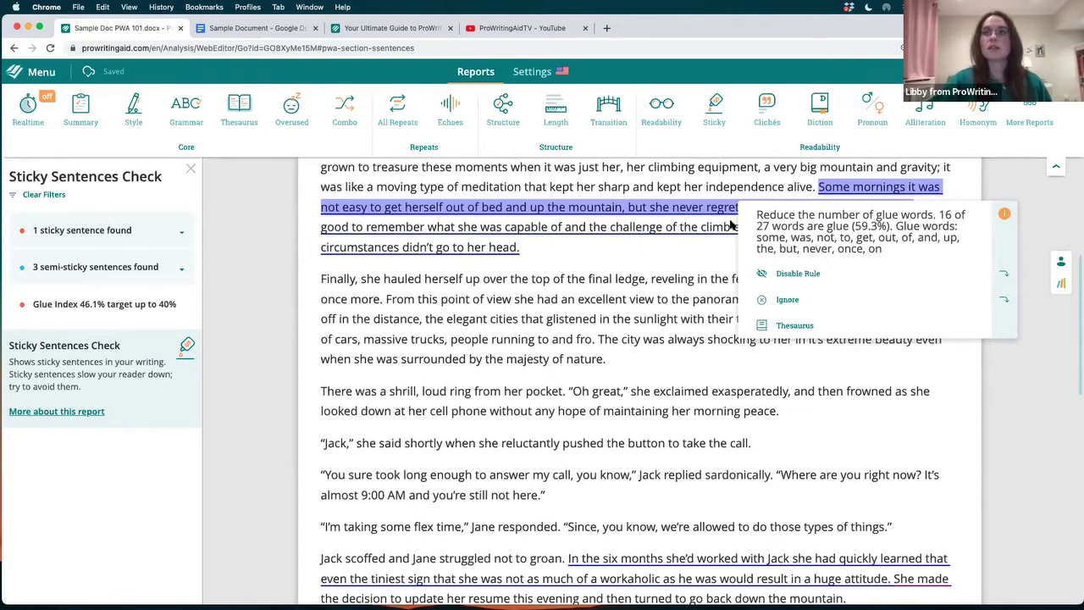
{"action": "mouse_move", "coordinate": [684, 247]}
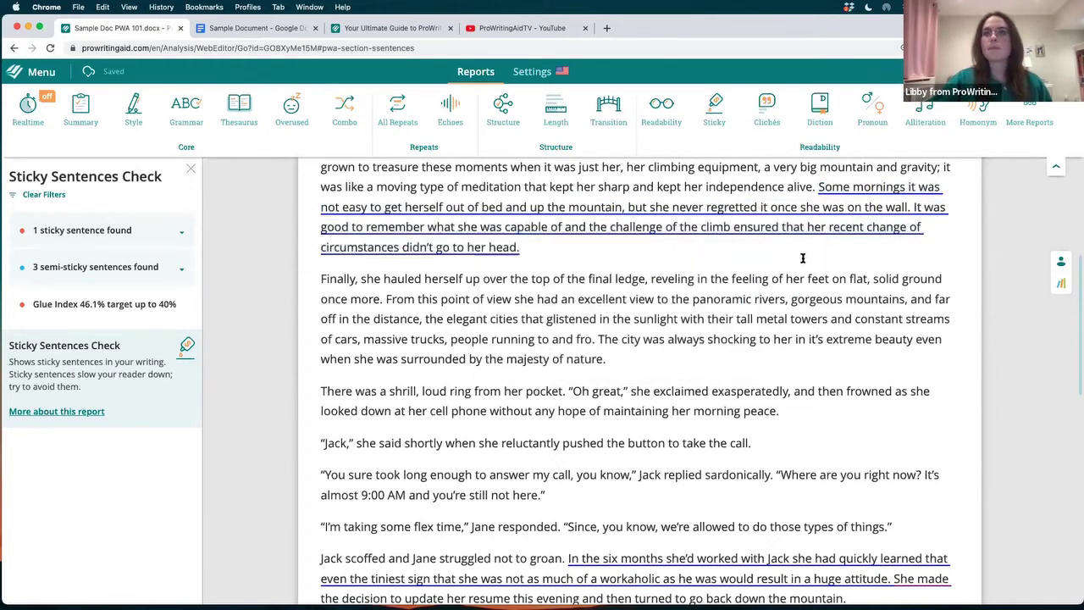
{"action": "mouse_move", "coordinate": [838, 191]}
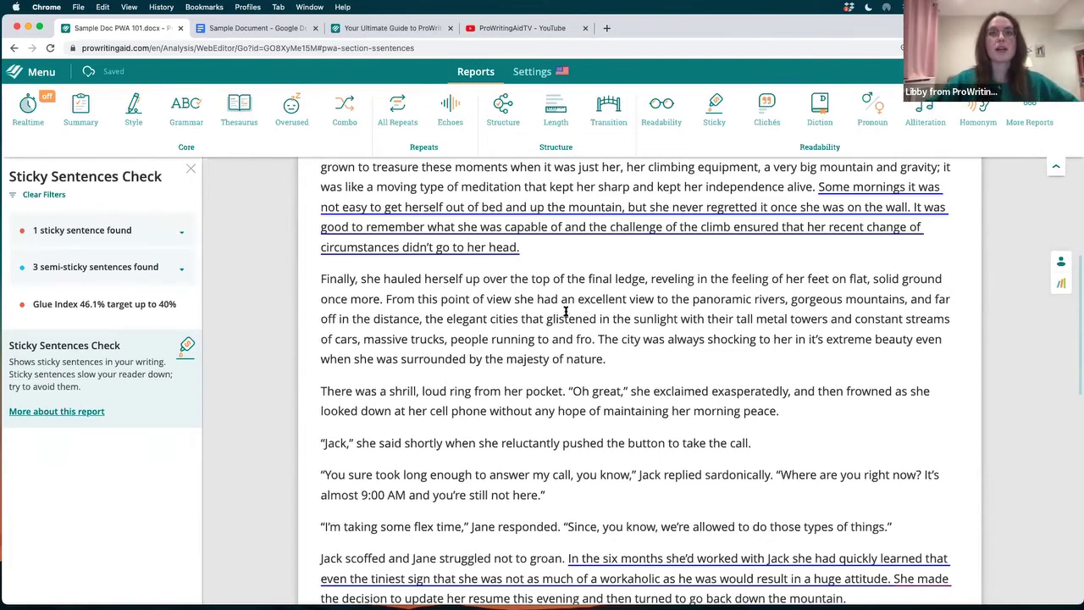
{"action": "scroll", "coordinate": [564, 312], "scroll_direction": "up", "scroll_amount": 2}
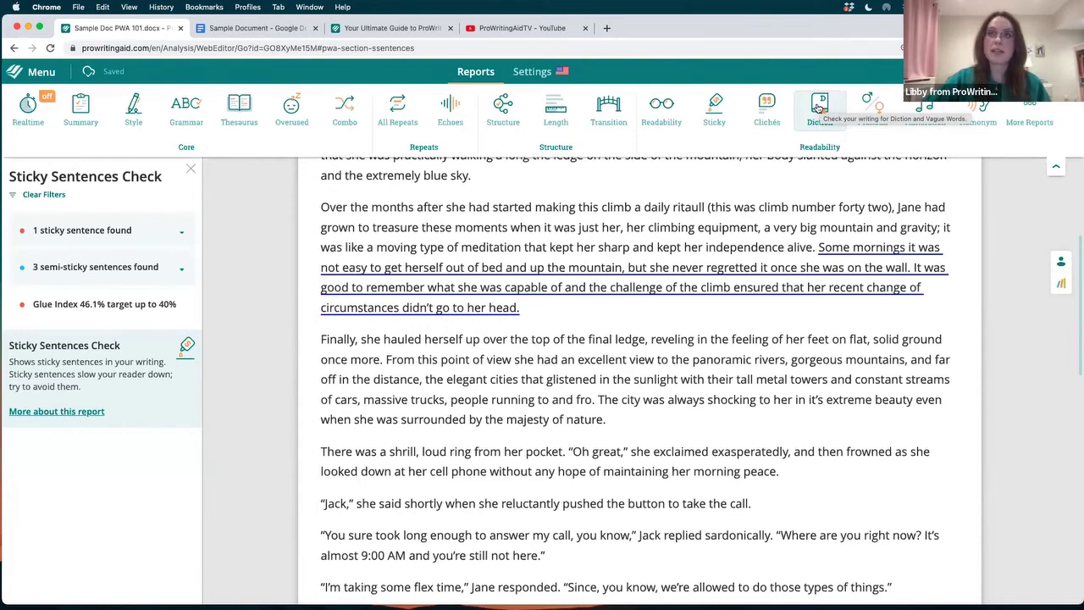
- Run the Diction report and check why "practically" in the second paragraph is flagged
{"action": "left_click", "coordinate": [819, 108]}
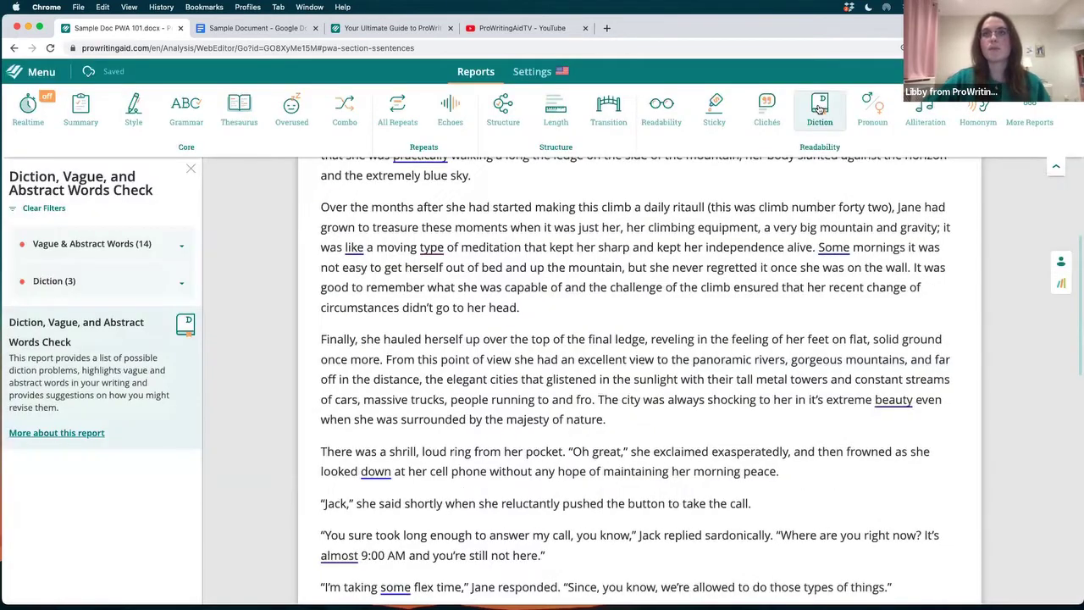
{"action": "scroll", "coordinate": [660, 230], "scroll_direction": "up", "scroll_amount": 2}
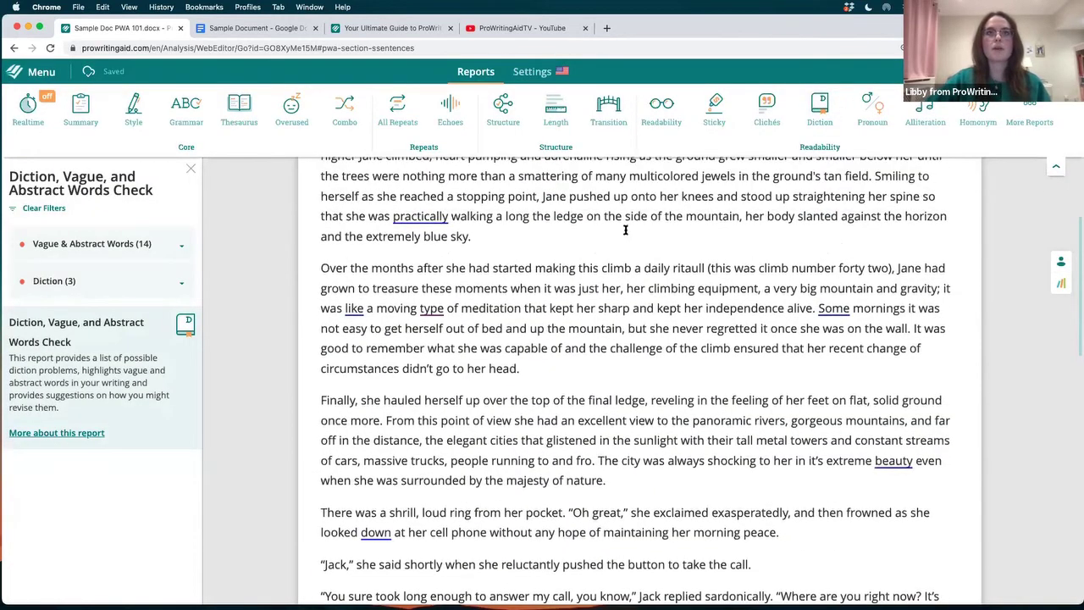
{"action": "scroll", "coordinate": [622, 229], "scroll_direction": "up", "scroll_amount": 1}
{"action": "left_click", "coordinate": [431, 222]}
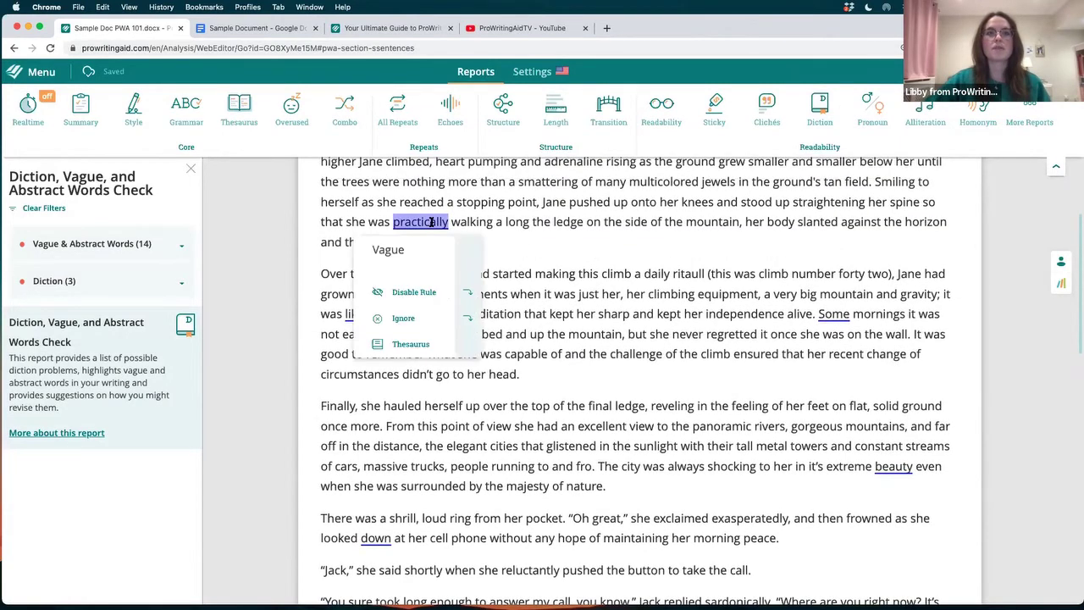
{"action": "left_click", "coordinate": [837, 315]}
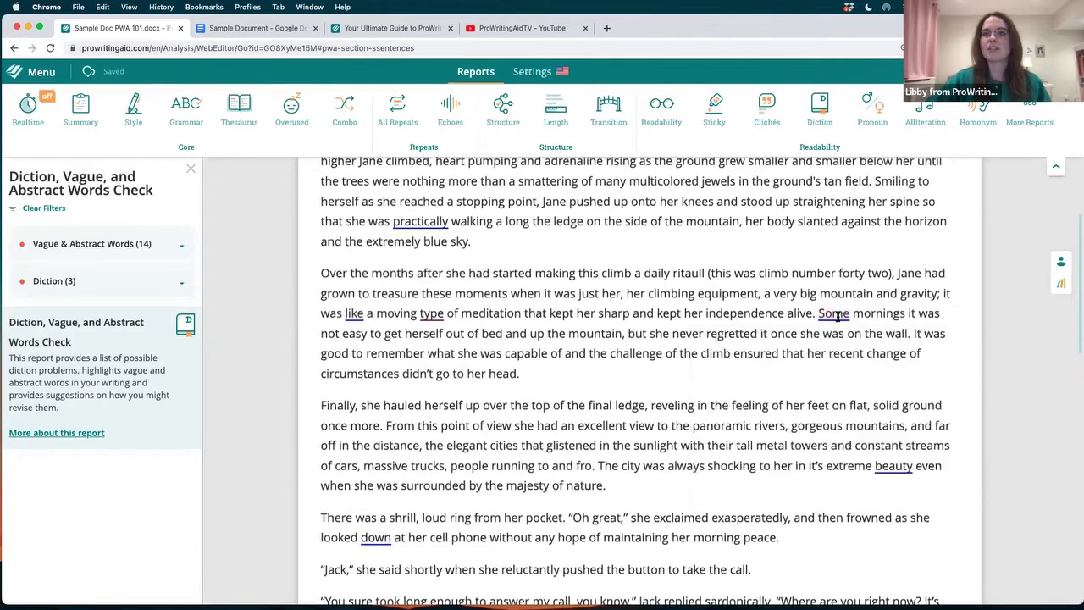
- Check the diction suggestion for "type" in the third paragraph and review the flagged words in the paragraphs below
{"action": "scroll", "coordinate": [673, 181], "scroll_direction": "down", "scroll_amount": 2}
{"action": "left_click", "coordinate": [431, 244]}
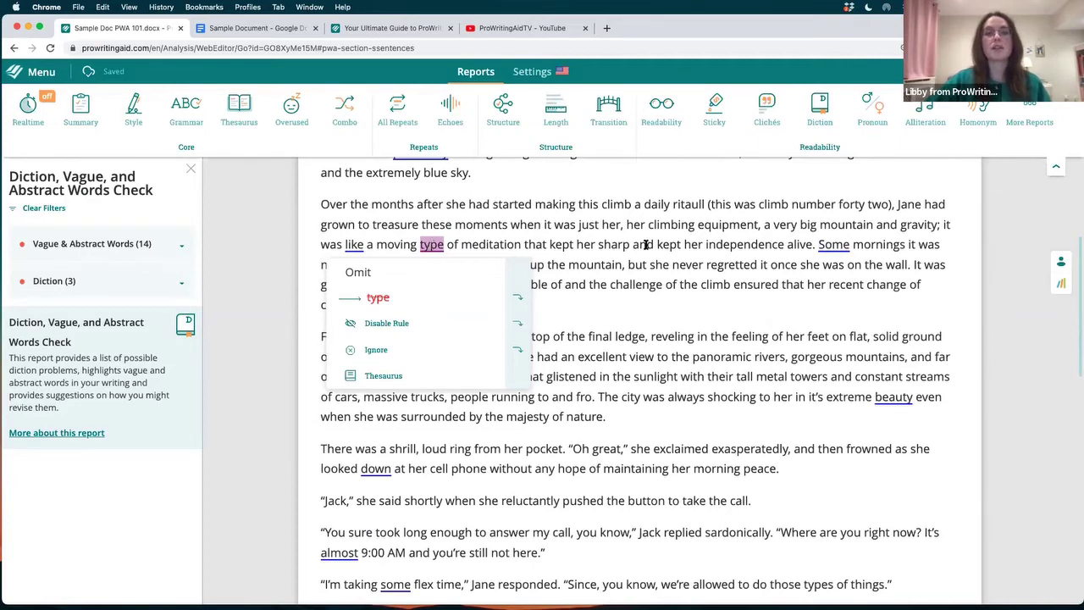
{"action": "left_click", "coordinate": [723, 313]}
{"action": "scroll", "coordinate": [553, 302], "scroll_direction": "down", "scroll_amount": 1}
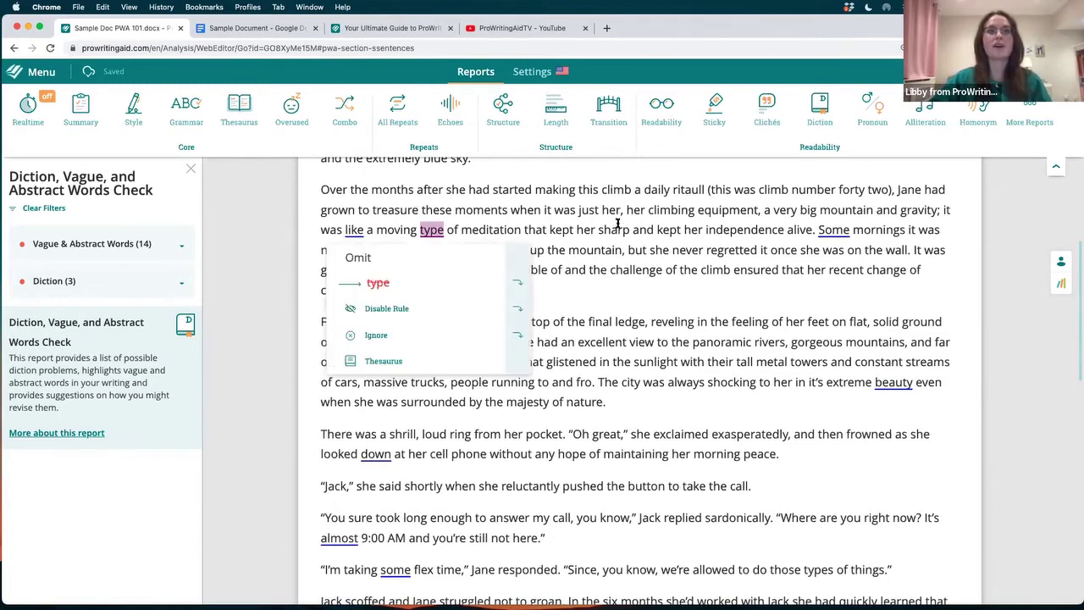
{"action": "scroll", "coordinate": [686, 243], "scroll_direction": "down", "scroll_amount": 2}
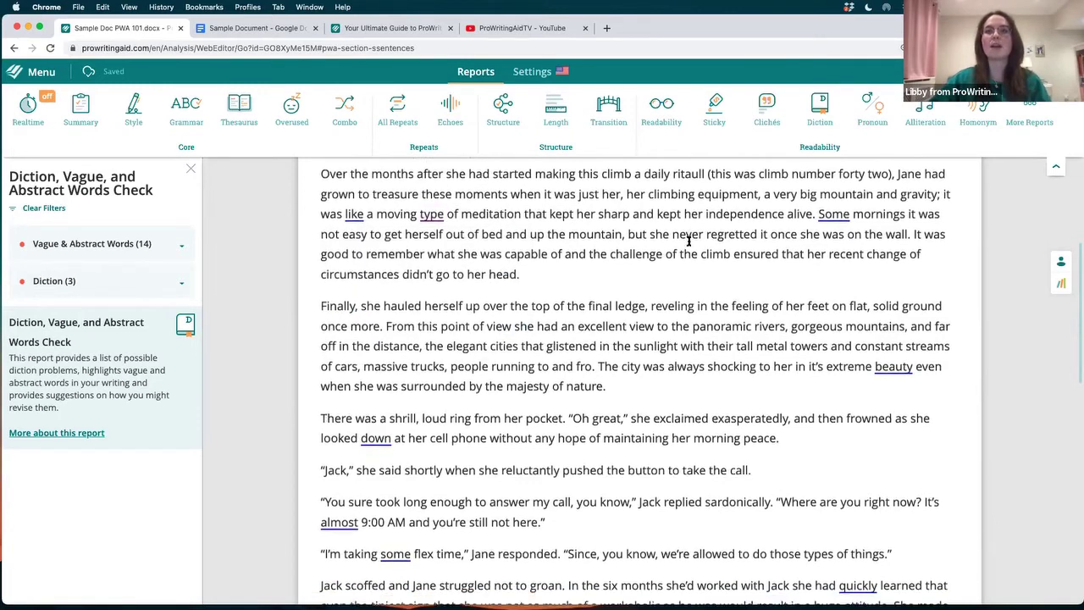
{"action": "scroll", "coordinate": [686, 243], "scroll_direction": "down", "scroll_amount": 1}
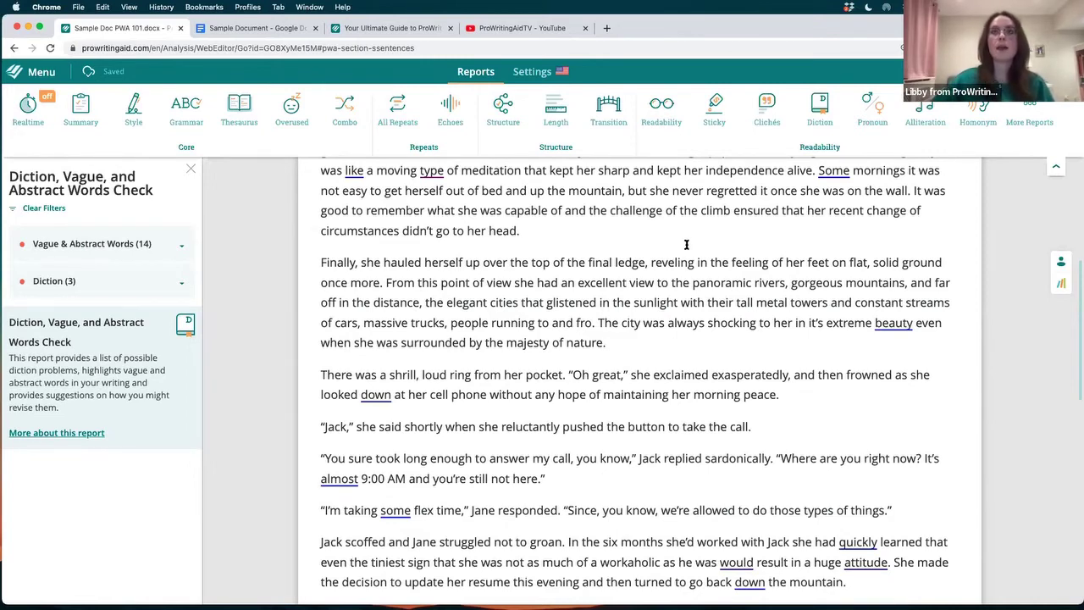
- Run the All Repeats report and look through the repeated words and phrases marked in the document's first paragraphs
{"action": "left_click", "coordinate": [396, 108]}
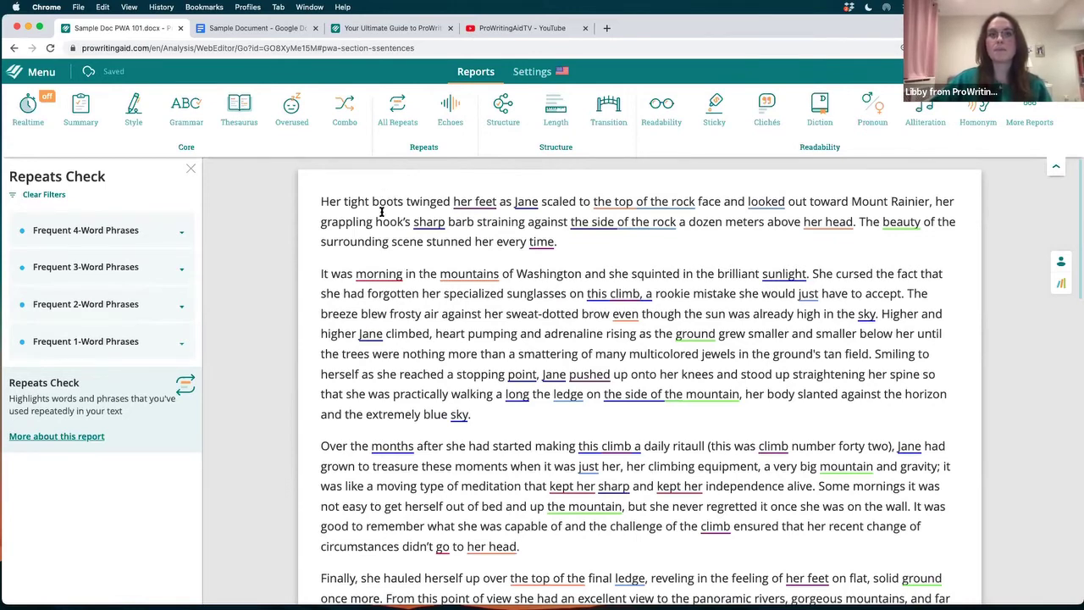
{"action": "left_click", "coordinate": [752, 278]}
{"action": "left_click", "coordinate": [901, 222]}
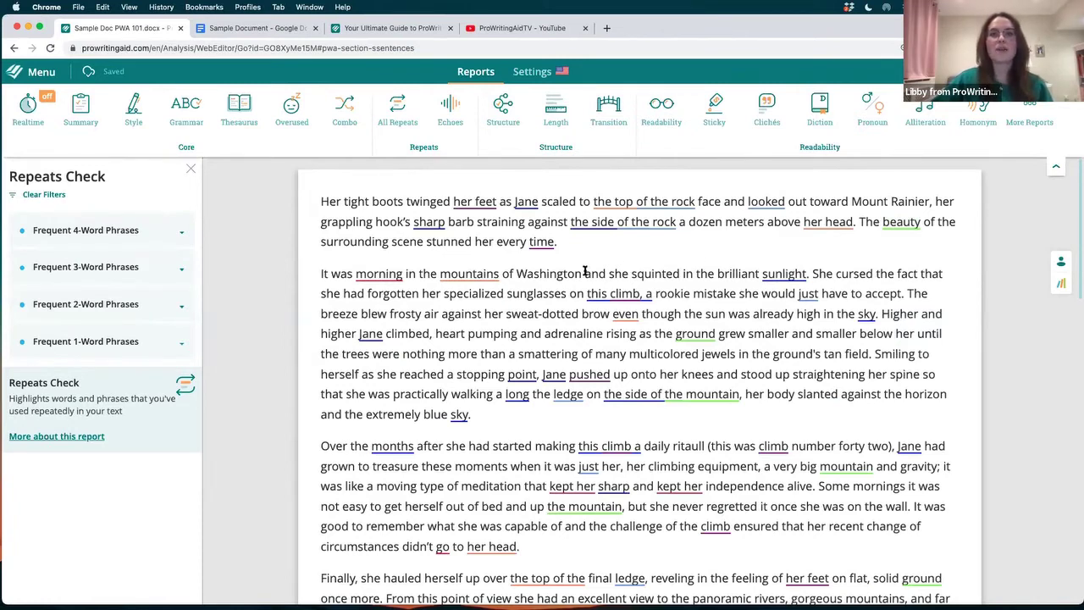
{"action": "scroll", "coordinate": [556, 286], "scroll_direction": "down", "scroll_amount": 2}
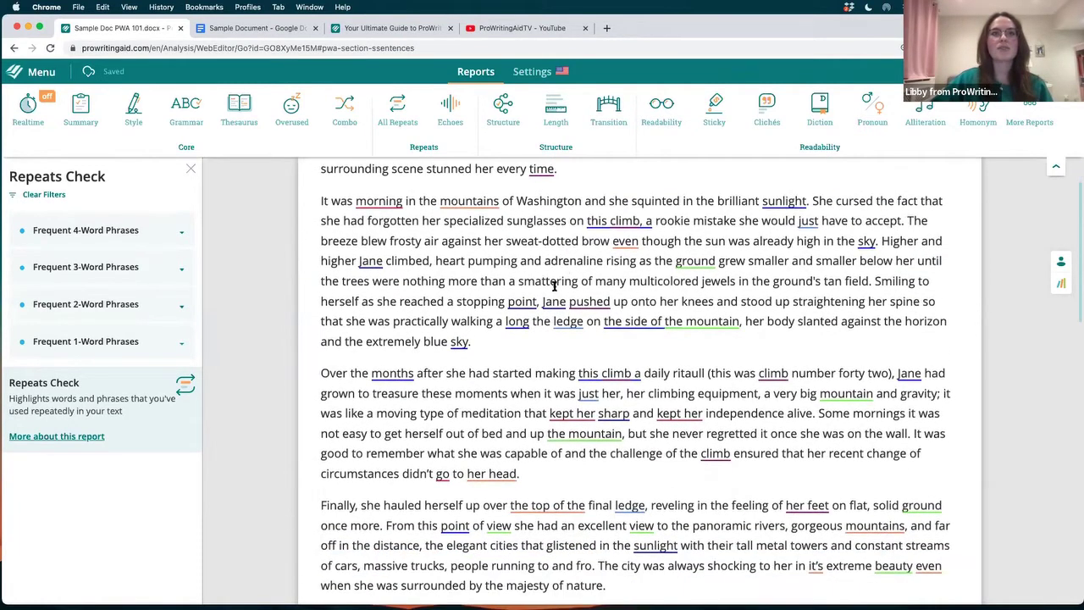
{"action": "scroll", "coordinate": [542, 279], "scroll_direction": "down", "scroll_amount": 1}
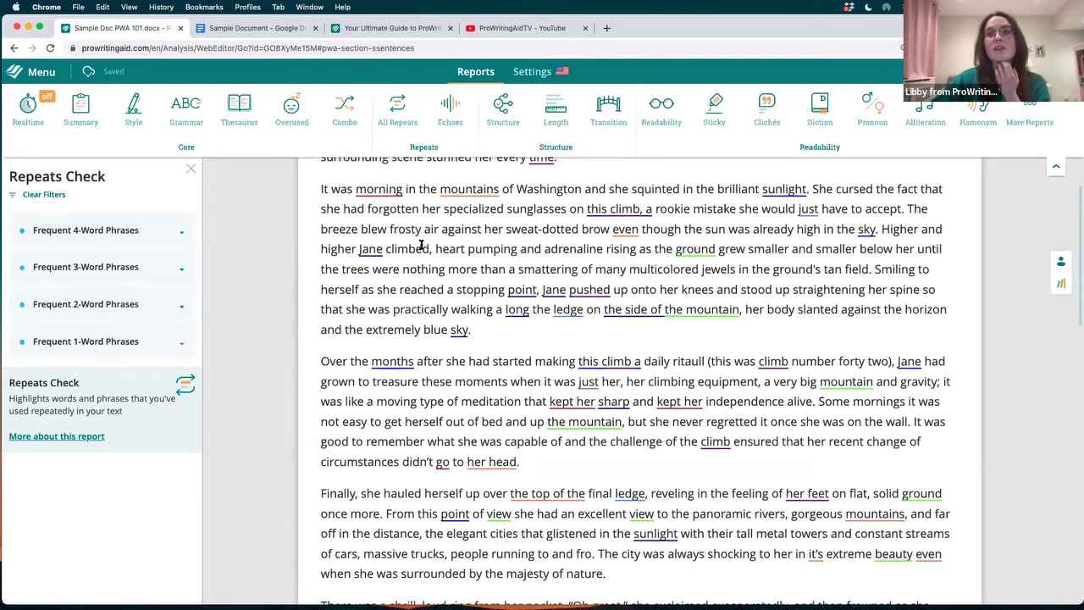
{"action": "left_click", "coordinate": [391, 194]}
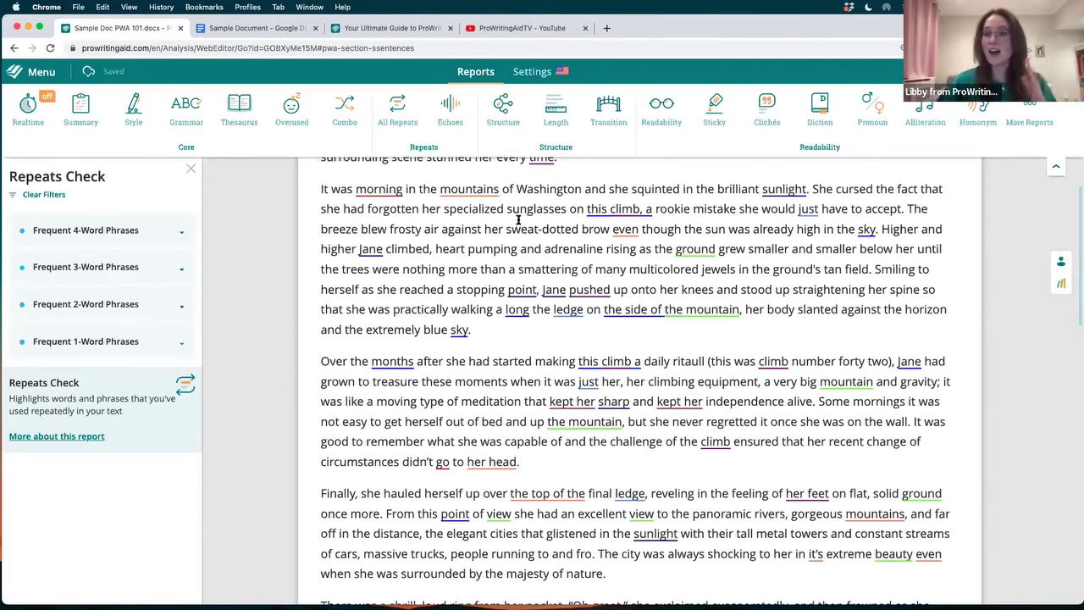
- Check the alternatives offered for the repeated word "point" in the second paragraph and dismiss them
{"action": "left_click", "coordinate": [519, 289]}
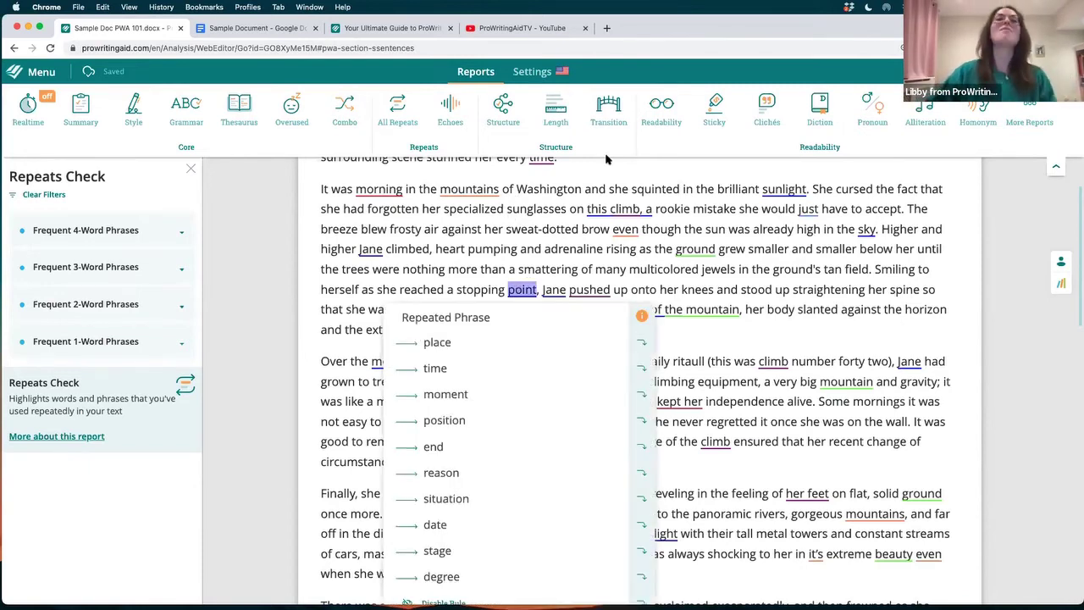
{"action": "left_click", "coordinate": [259, 165]}
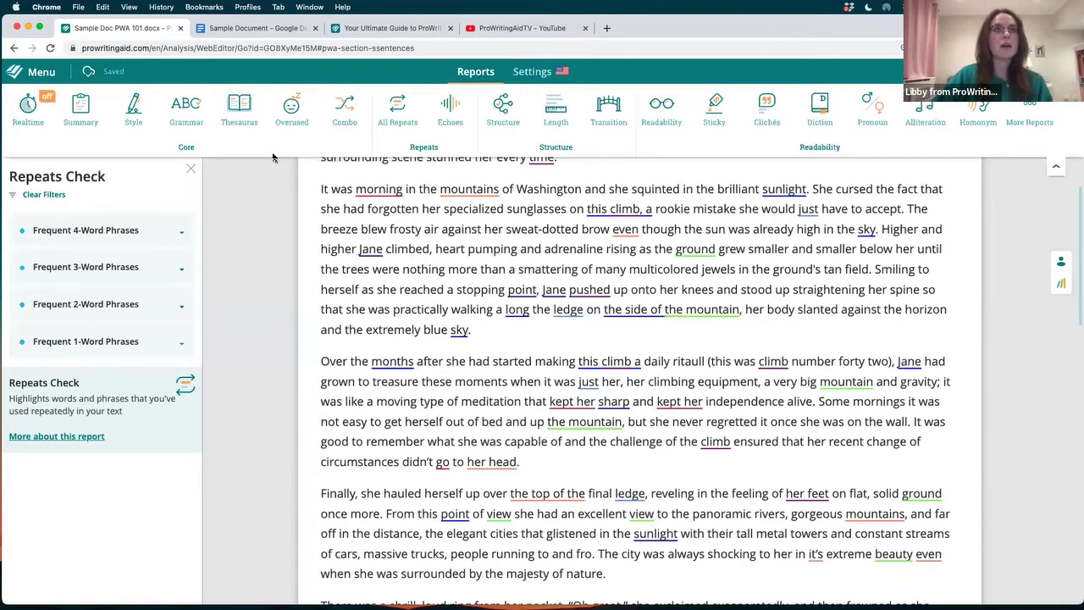
- Switch to the Sample Document in Google Docs and launch Improve Document from the ProWritingAid Grammar Checker and Writing Coach add-on
{"action": "left_click", "coordinate": [270, 30]}
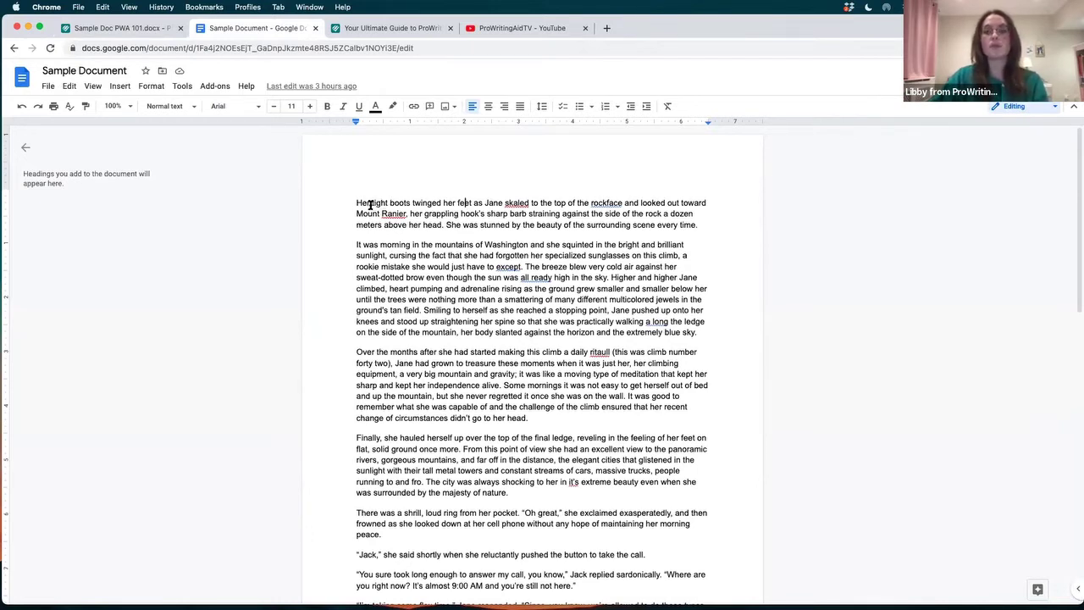
{"action": "left_click", "coordinate": [214, 87]}
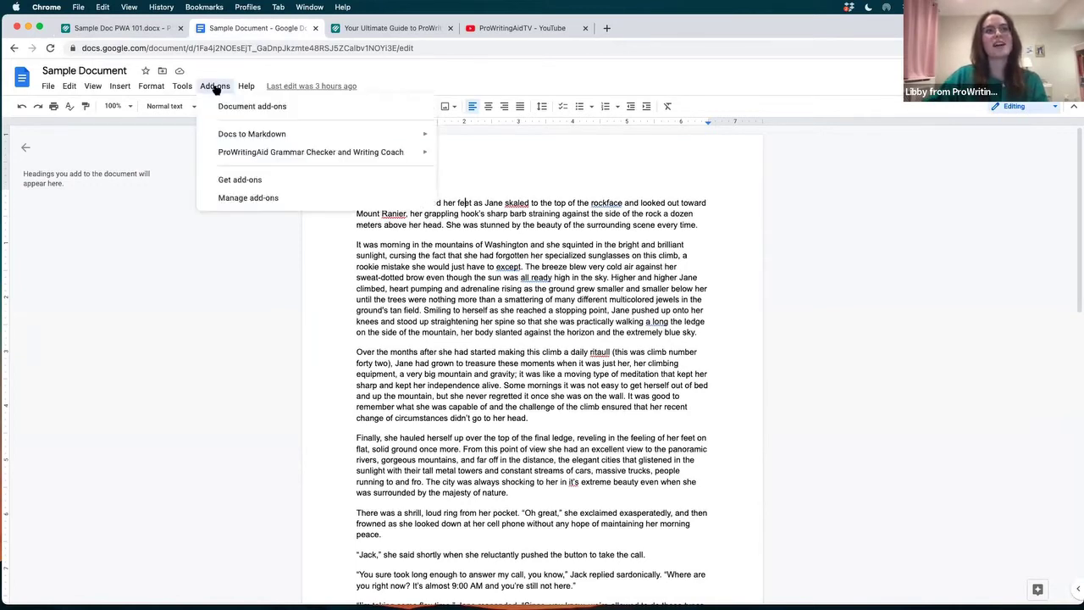
{"action": "mouse_move", "coordinate": [251, 153]}
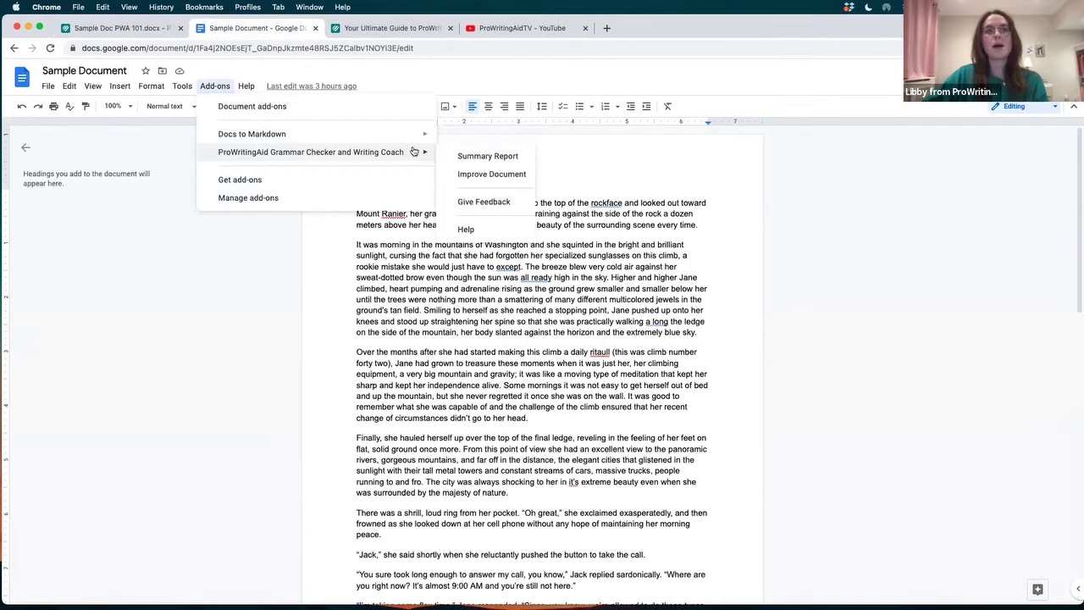
{"action": "left_click", "coordinate": [487, 175]}
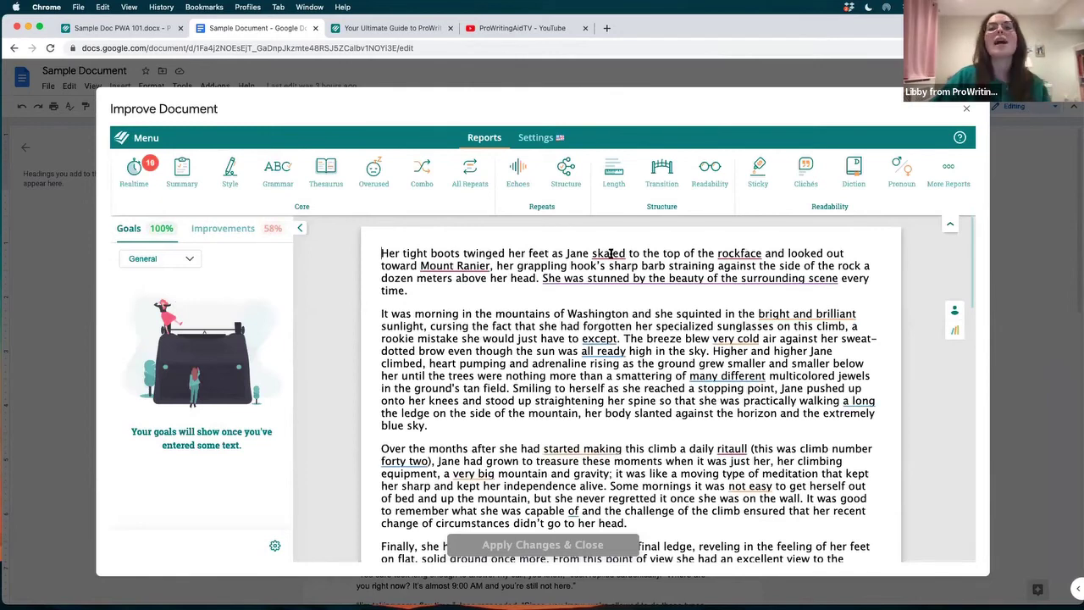
- Replace "skaled" with "scaled" in the first sentence and apply the changes back to the Google document
{"action": "mouse_move", "coordinate": [610, 252]}
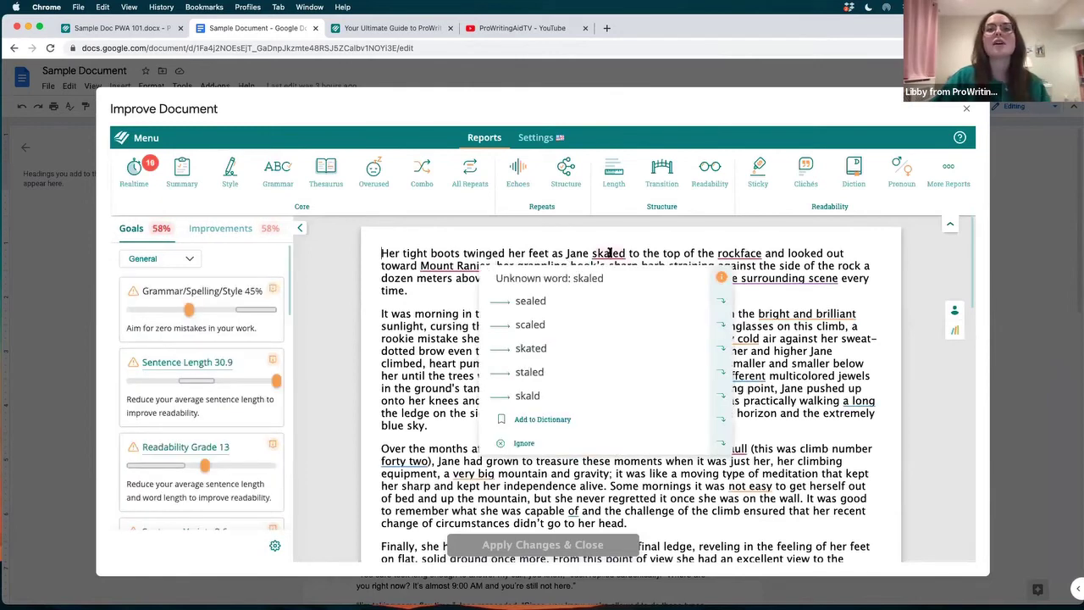
{"action": "left_click", "coordinate": [532, 326]}
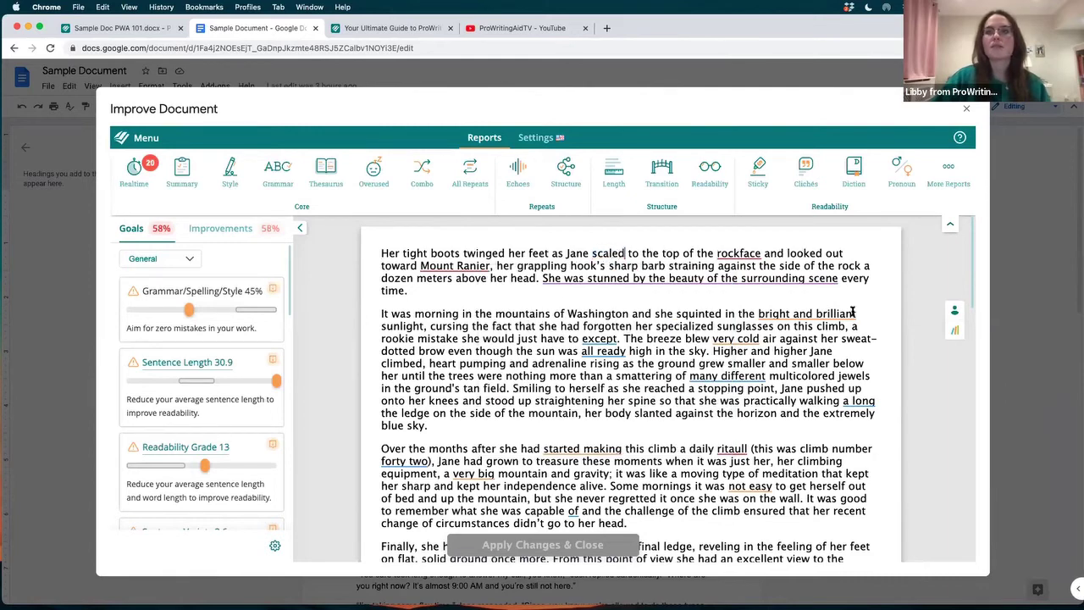
{"action": "scroll", "coordinate": [805, 322], "scroll_direction": "down", "scroll_amount": 3}
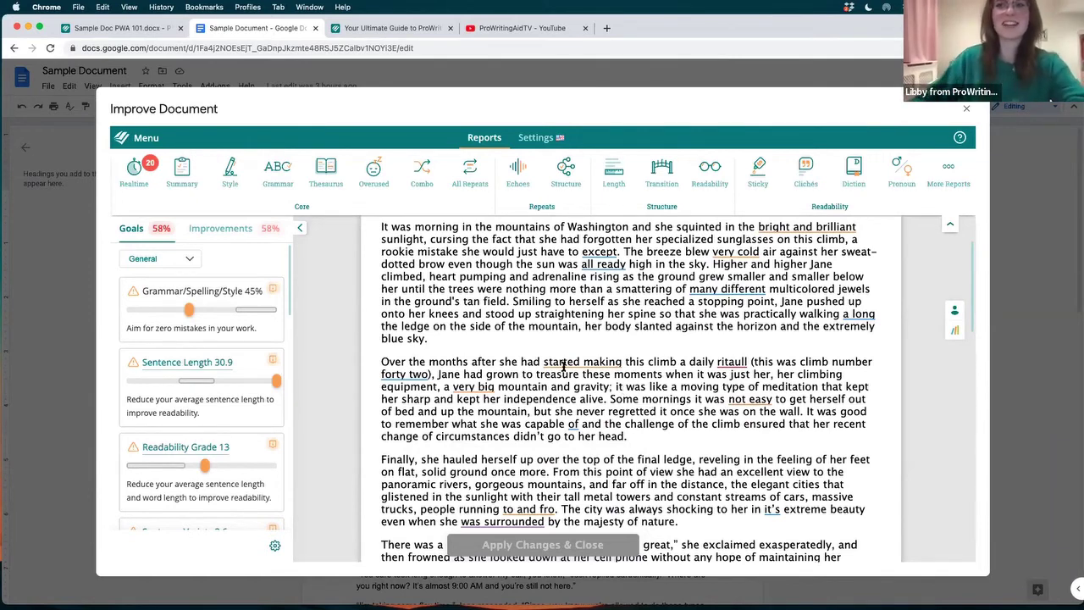
{"action": "left_click", "coordinate": [555, 545]}
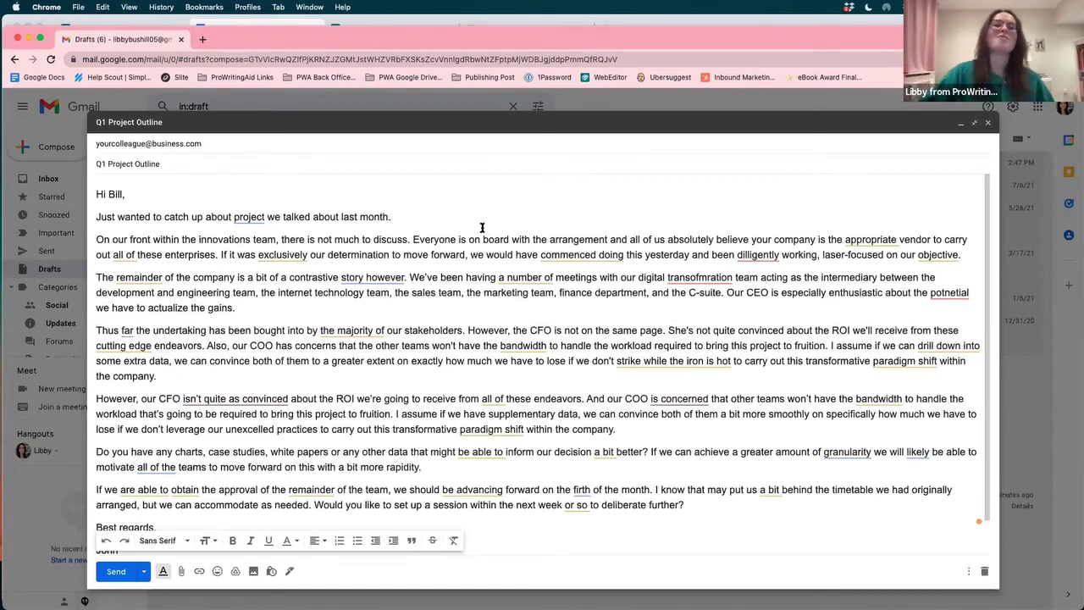
- In the Gmail draft "Q1 Project Outline", accept the suggestions "the project", "only" and "done", and correct "dilligently" to "diligently"
{"action": "mouse_move", "coordinate": [253, 218]}
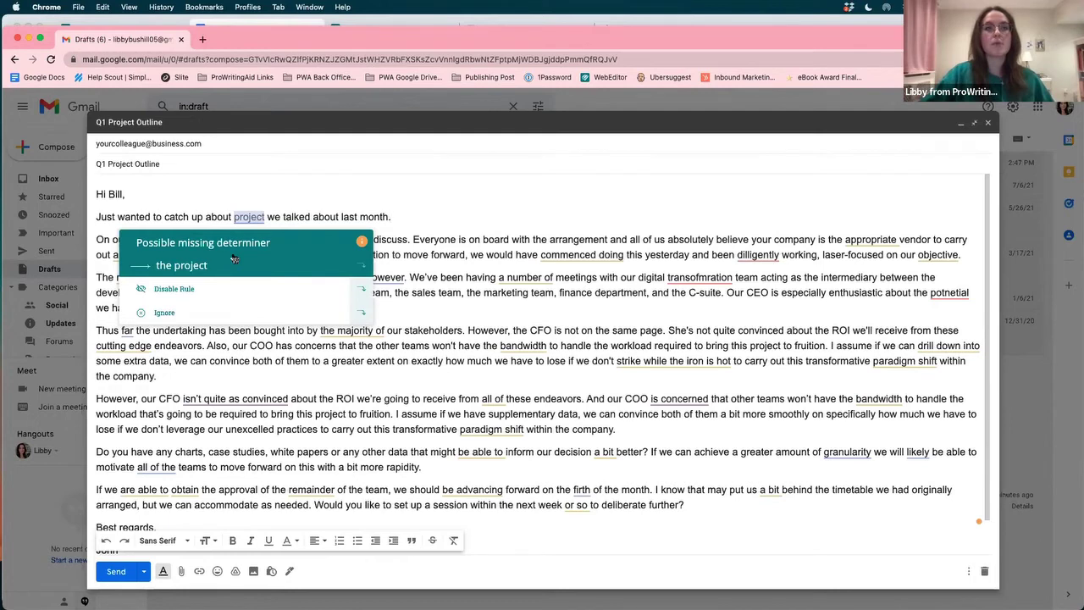
{"action": "left_click", "coordinate": [234, 264]}
{"action": "mouse_move", "coordinate": [281, 254]}
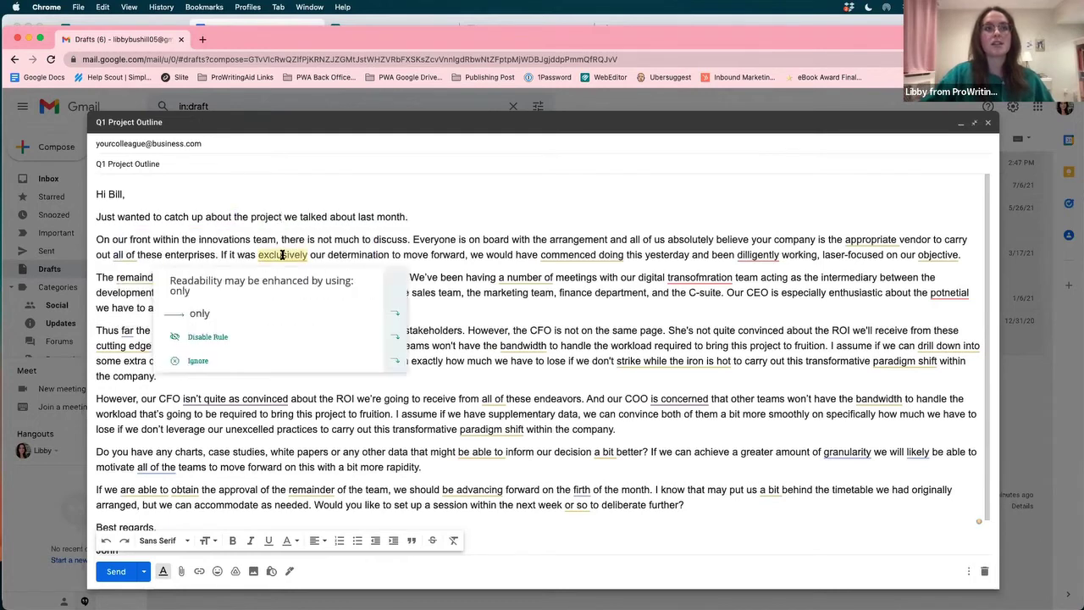
{"action": "left_click", "coordinate": [274, 300]}
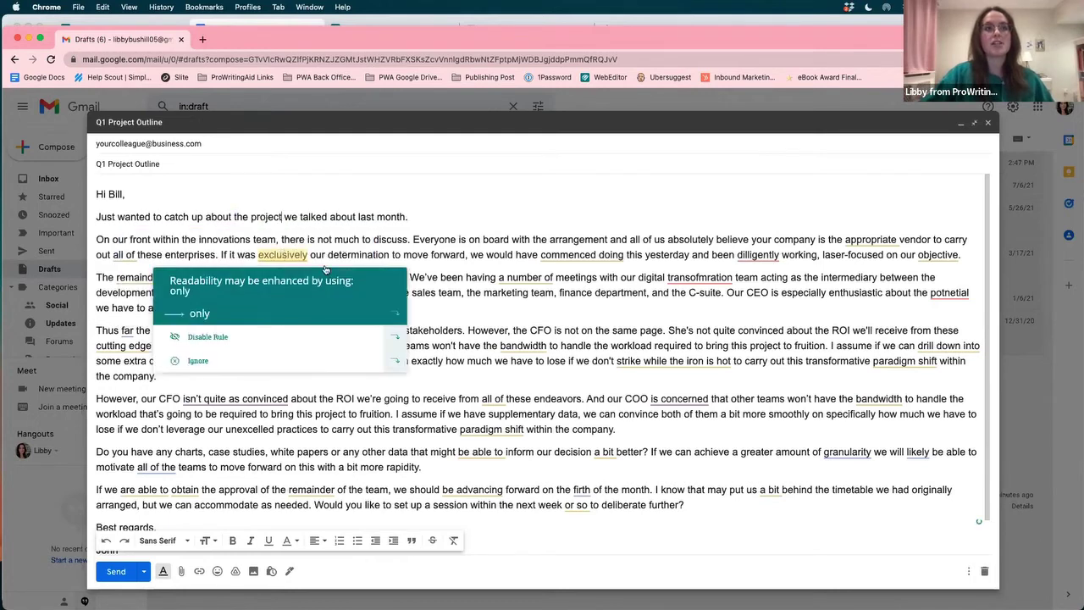
{"action": "mouse_move", "coordinate": [577, 254]}
{"action": "left_click", "coordinate": [508, 313]}
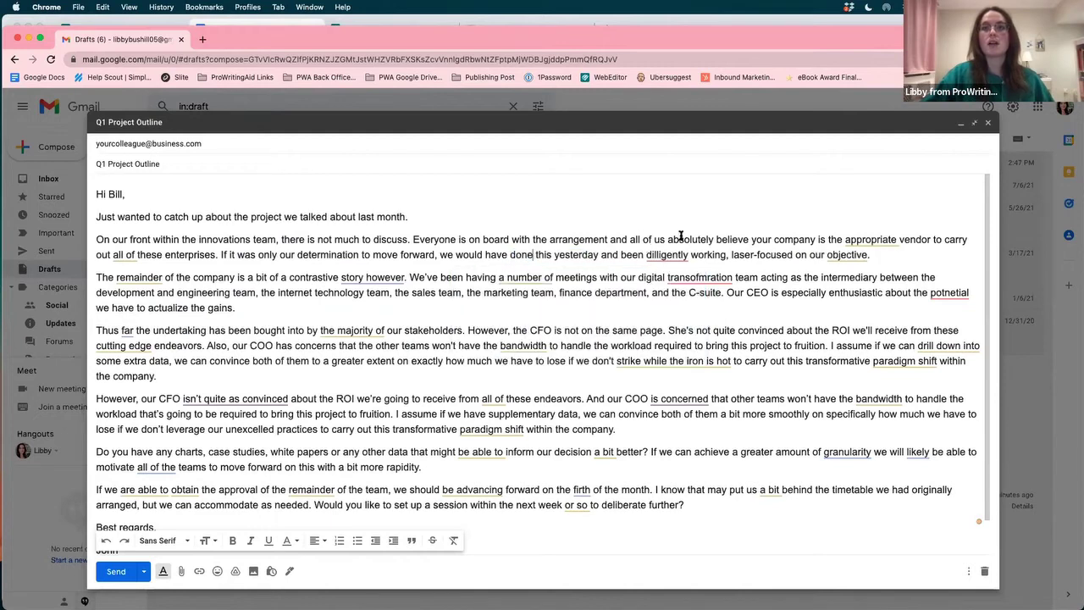
{"action": "double_click", "coordinate": [678, 255]}
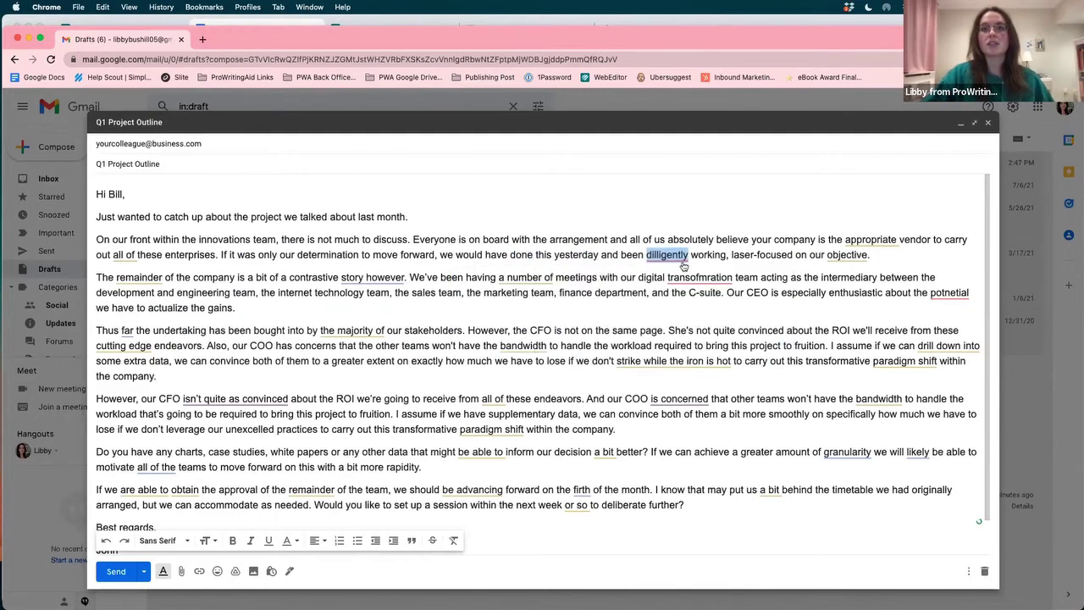
{"action": "type", "text": "diligently"}
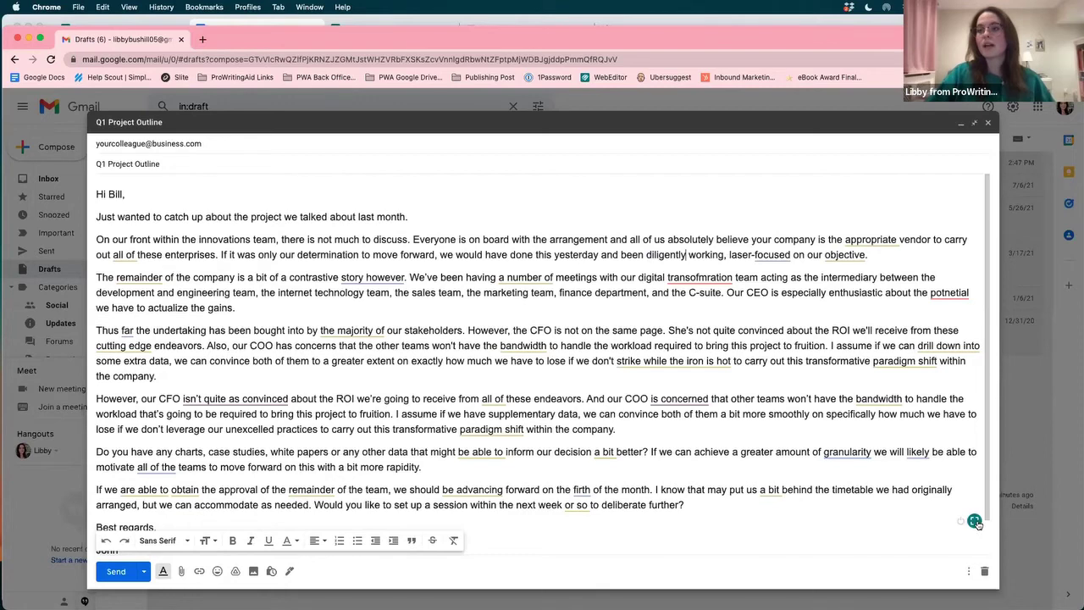
- Review the email draft's ProWritingAid goal scores and try to open the draft in the full editor
{"action": "left_click", "coordinate": [974, 522]}
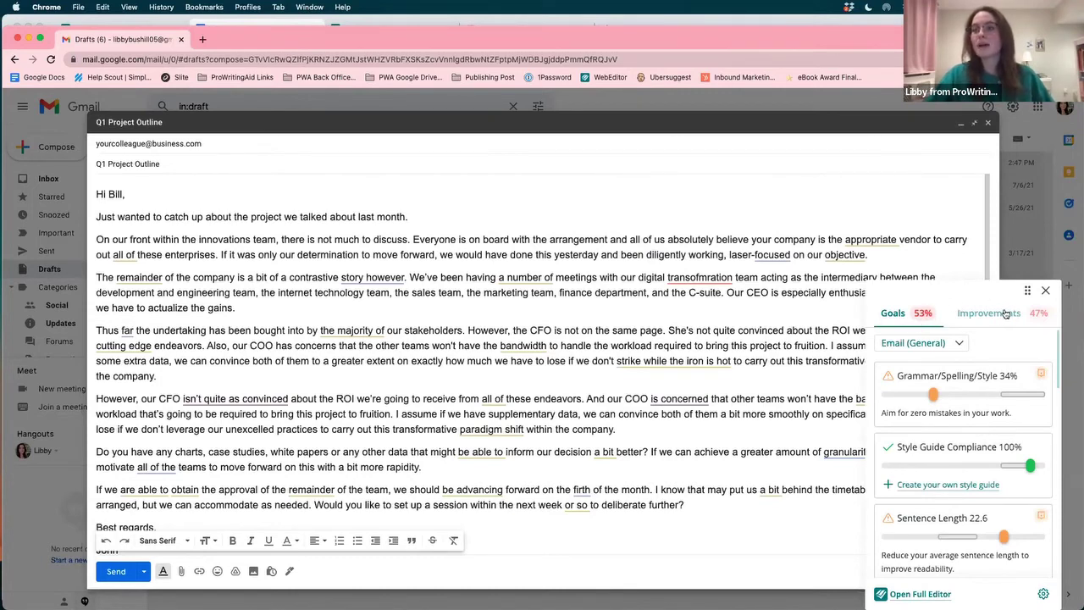
{"action": "scroll", "coordinate": [967, 441], "scroll_direction": "down", "scroll_amount": 1}
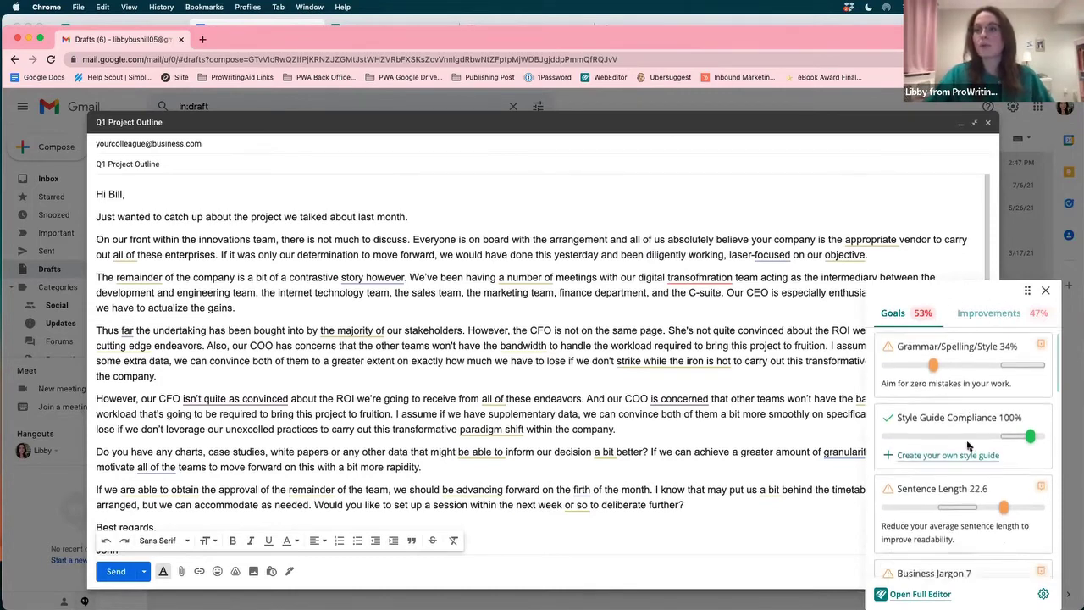
{"action": "scroll", "coordinate": [968, 446], "scroll_direction": "down", "scroll_amount": 10}
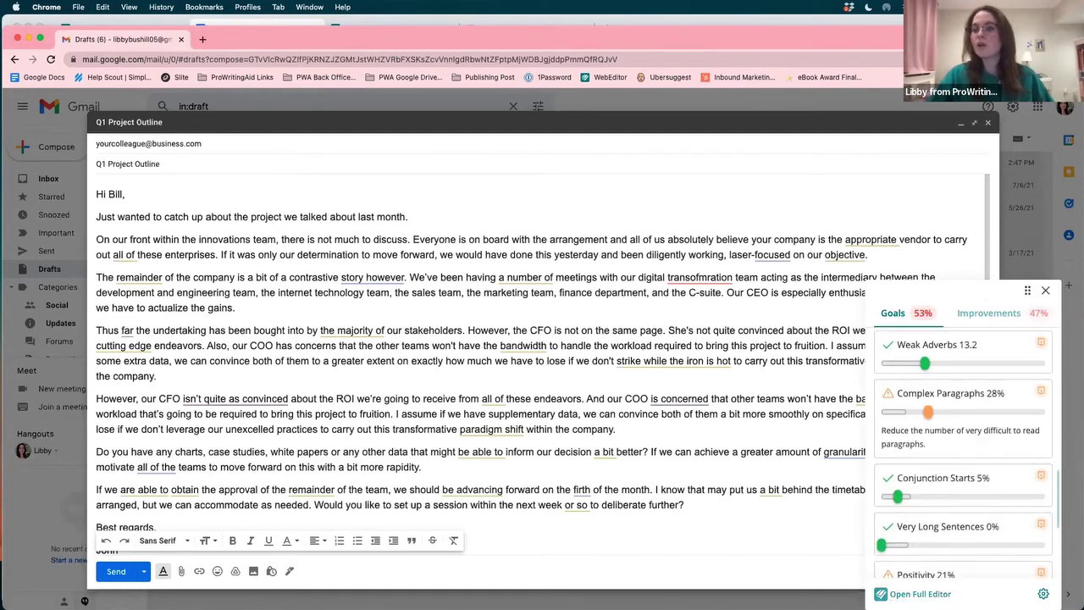
{"action": "left_click", "coordinate": [918, 594]}
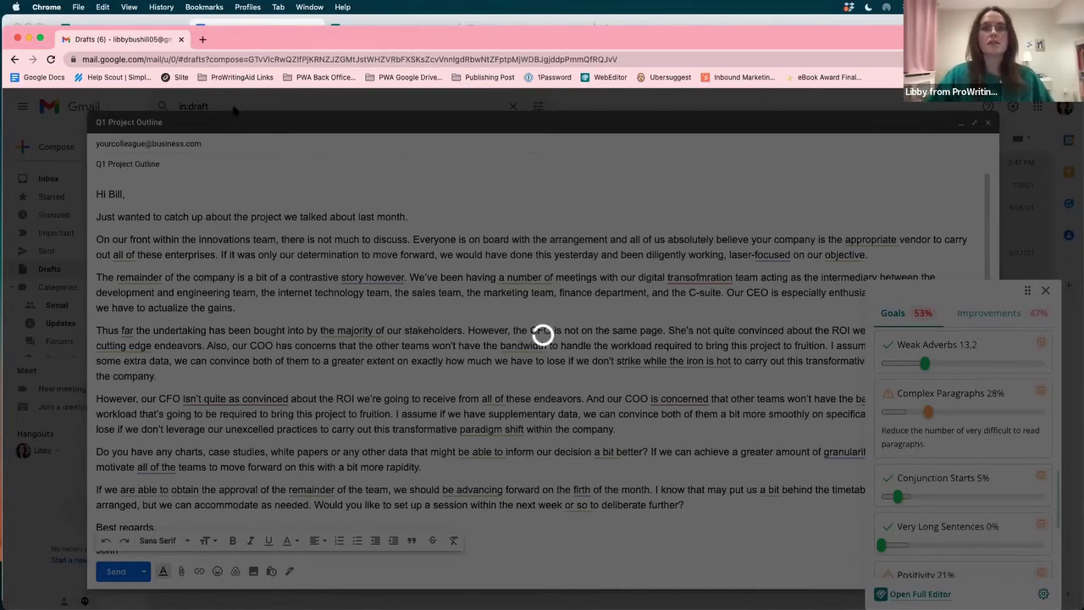
- Close the Gmail draft and switch to the Sample Doc PWA 101 document in Word with the ProWritingAid add-in
{"action": "left_click", "coordinate": [180, 41]}
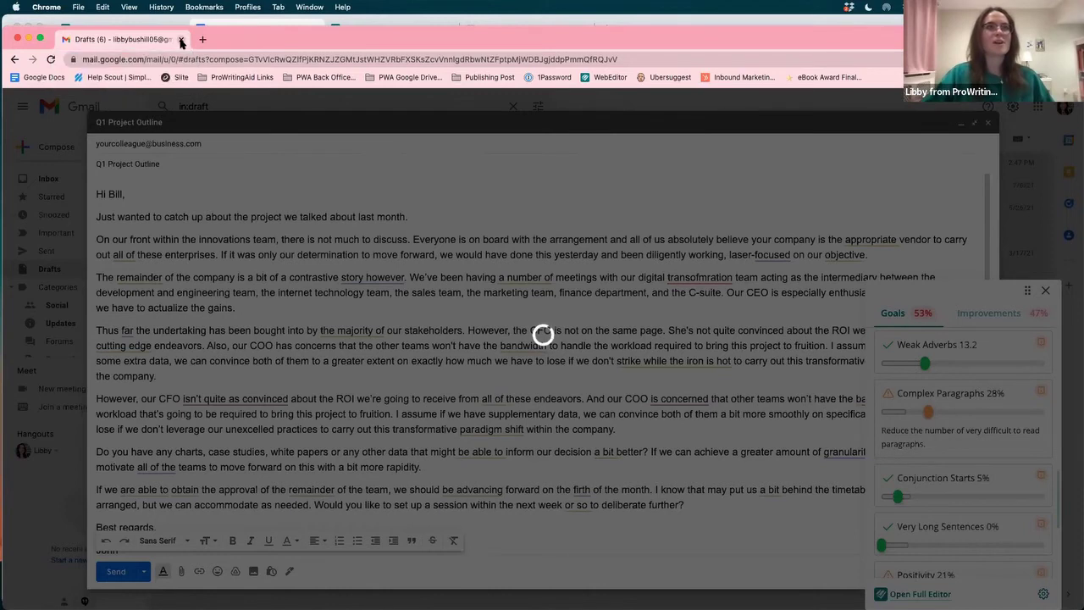
{"action": "left_click", "coordinate": [575, 239]}
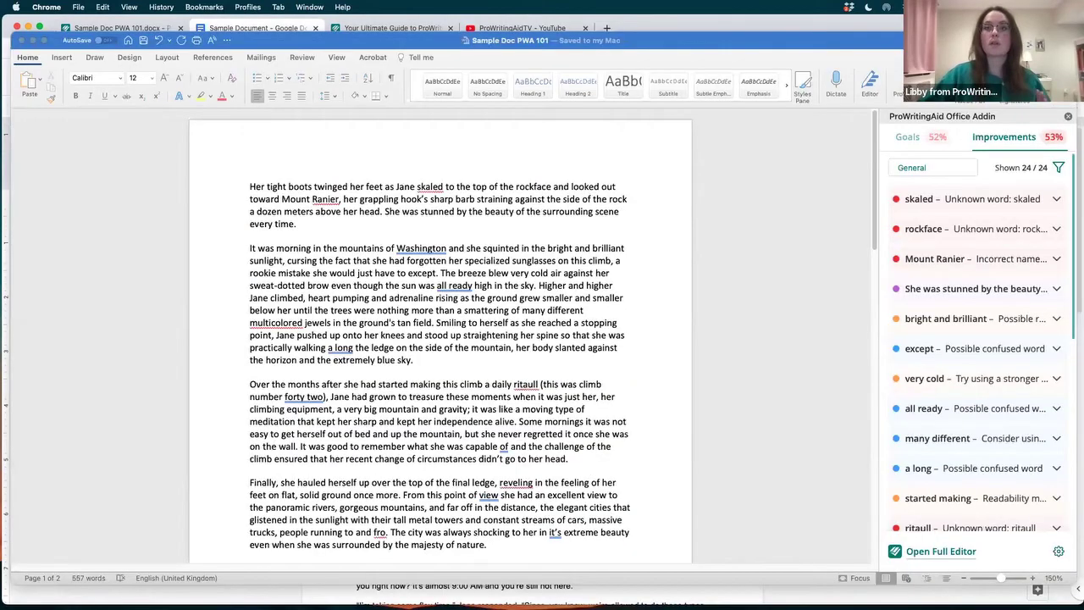
{"action": "left_click", "coordinate": [538, 529]}
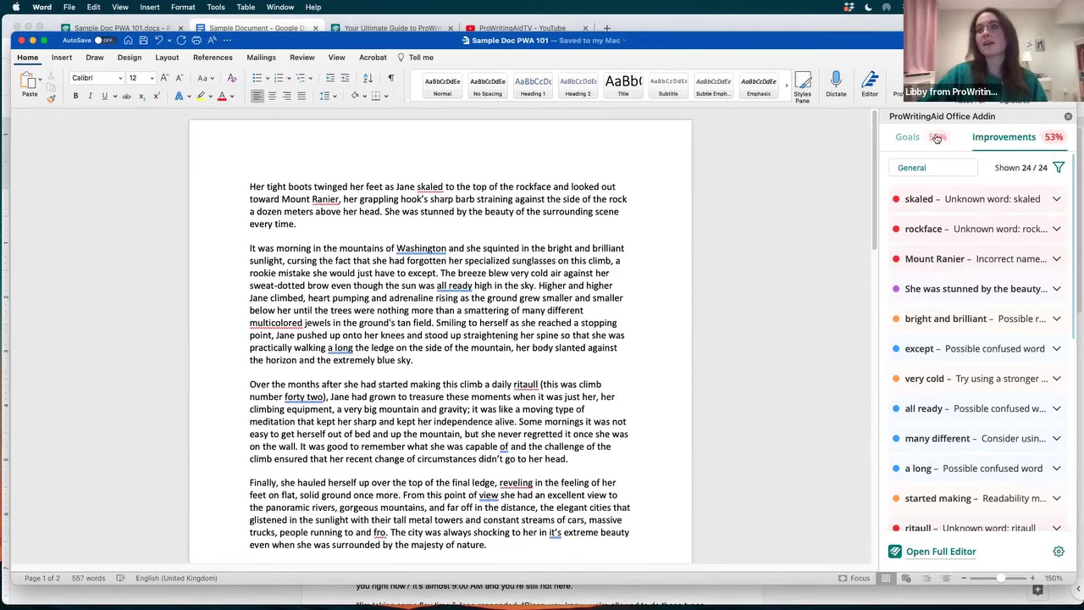
- Look through the add-in's list of suggested improvements for the Word document
{"action": "scroll", "coordinate": [940, 203], "scroll_direction": "down", "scroll_amount": 5}
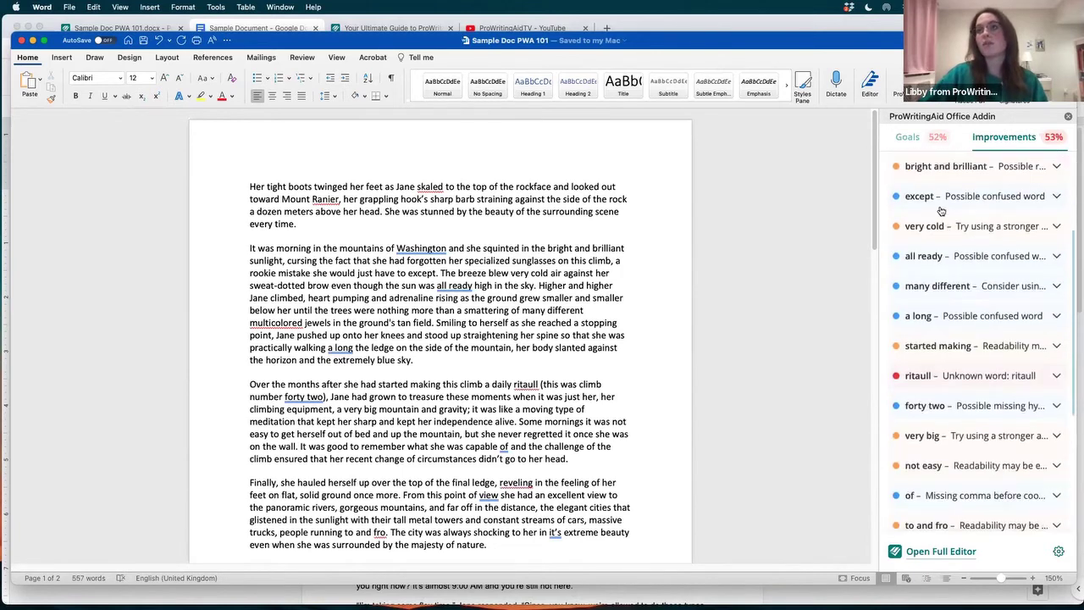
{"action": "scroll", "coordinate": [942, 212], "scroll_direction": "down", "scroll_amount": 5}
{"action": "scroll", "coordinate": [942, 212], "scroll_direction": "up", "scroll_amount": 10}
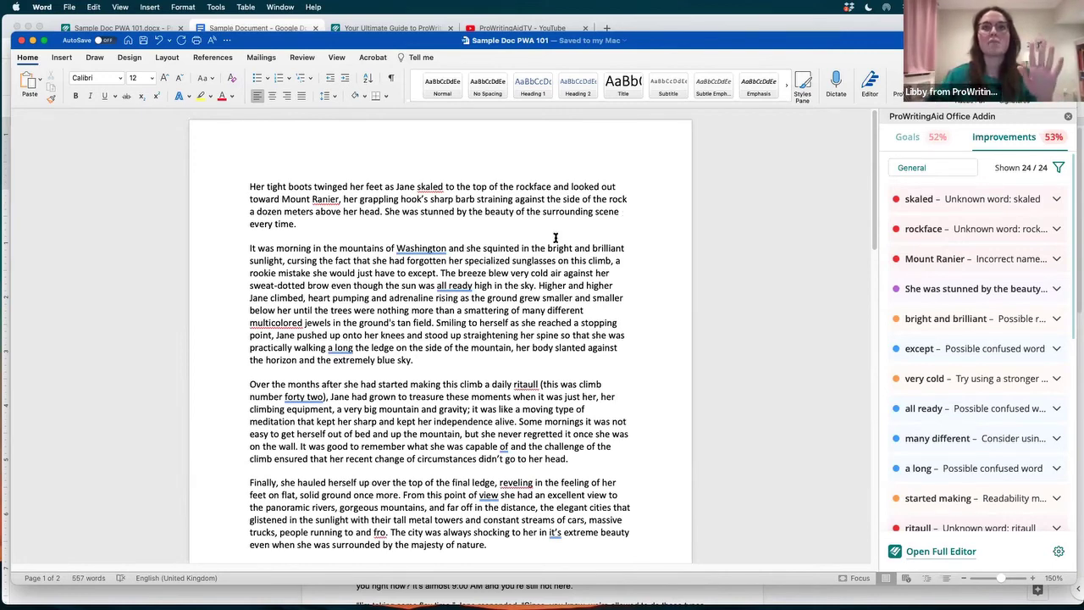
- Switch to the ProWritingAid desktop app and look in the ProWritingAid 101 folder for a file to open, then cancel
{"action": "left_click", "coordinate": [934, 552]}
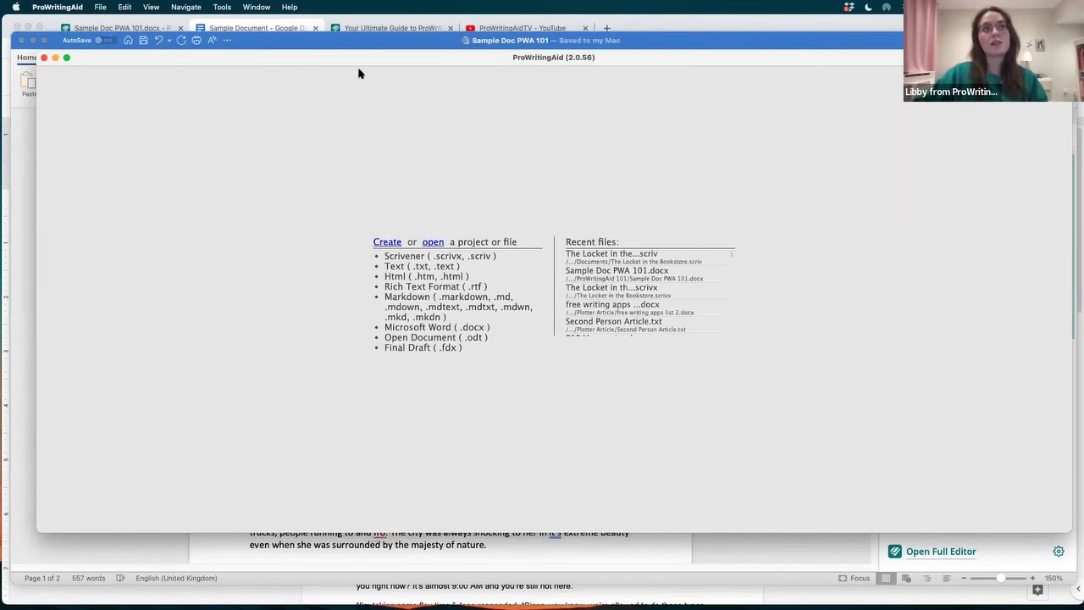
{"action": "left_click_drag", "start_coordinate": [359, 57], "coordinate": [356, 46]}
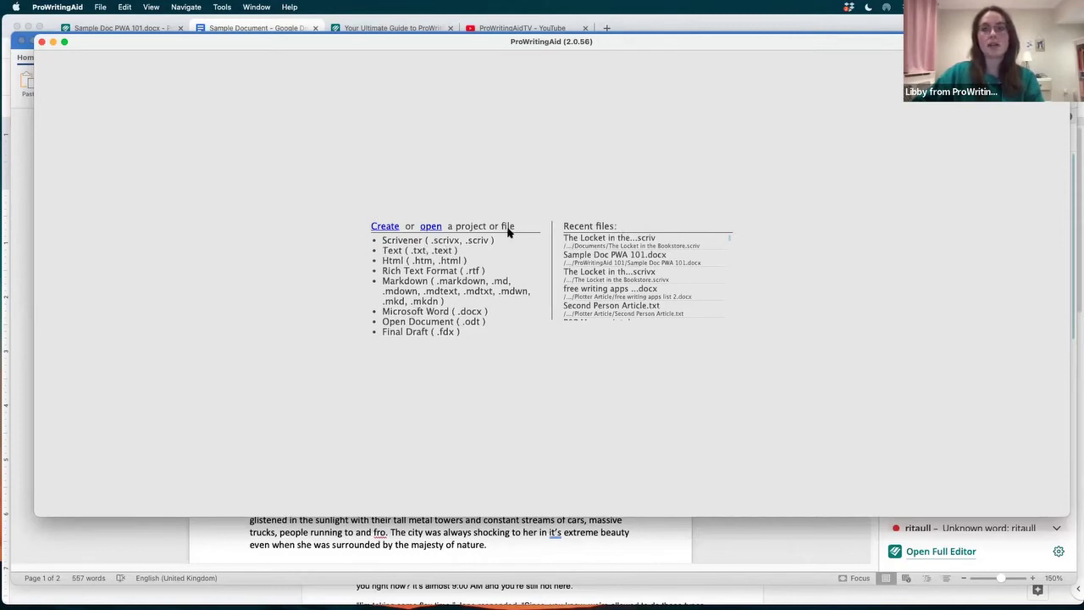
{"action": "left_click", "coordinate": [431, 227]}
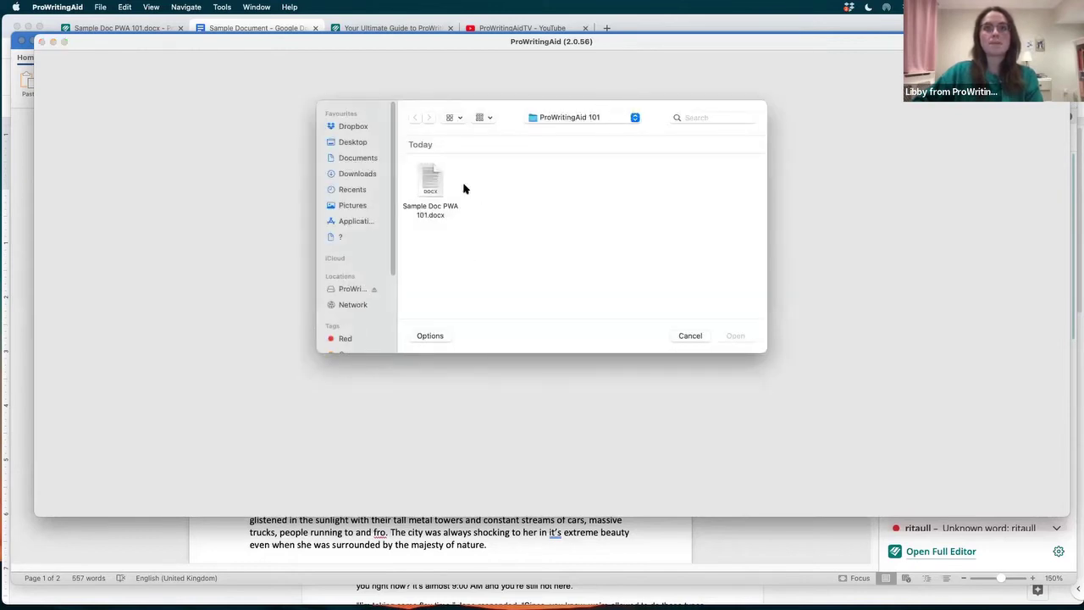
{"action": "left_click", "coordinate": [690, 336]}
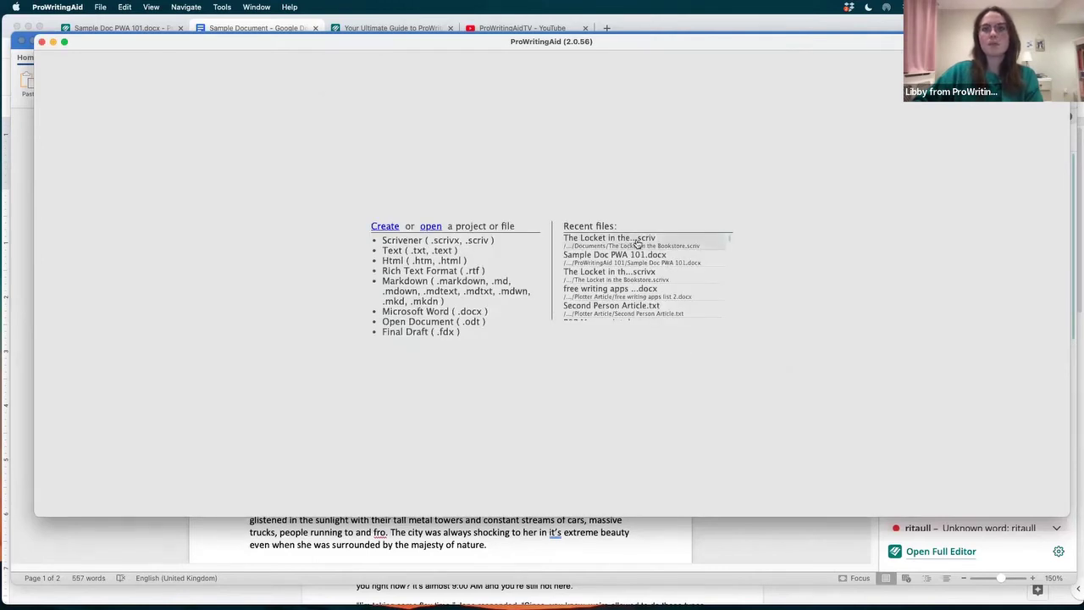
- Look through the recent files and open Sample Doc PWA 101.docx
{"action": "scroll", "coordinate": [636, 244], "scroll_direction": "down", "scroll_amount": 3}
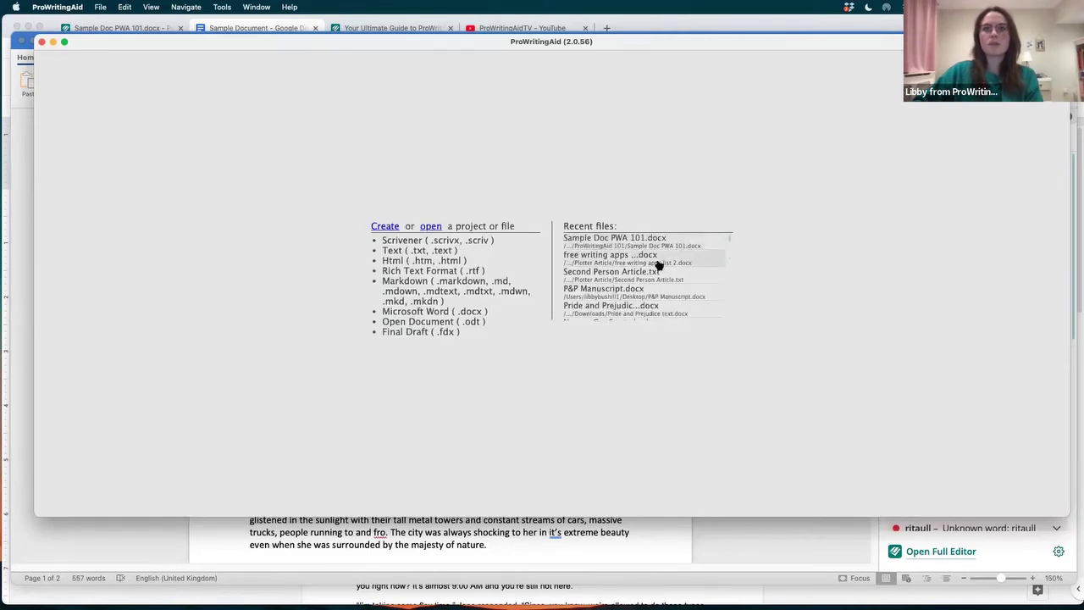
{"action": "scroll", "coordinate": [616, 250], "scroll_direction": "down", "scroll_amount": 10}
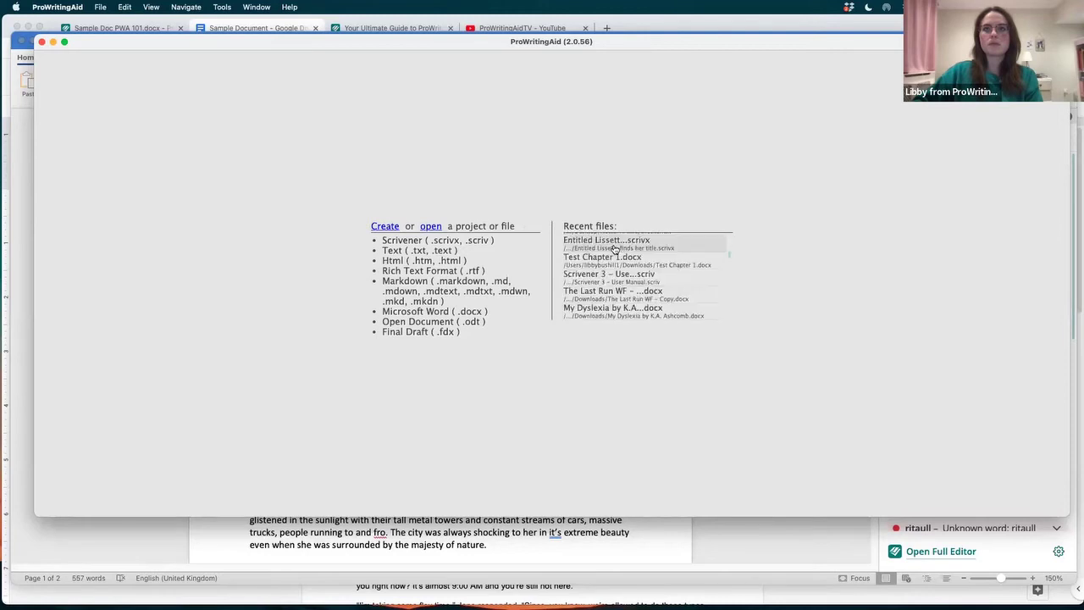
{"action": "scroll", "coordinate": [616, 251], "scroll_direction": "up", "scroll_amount": 10}
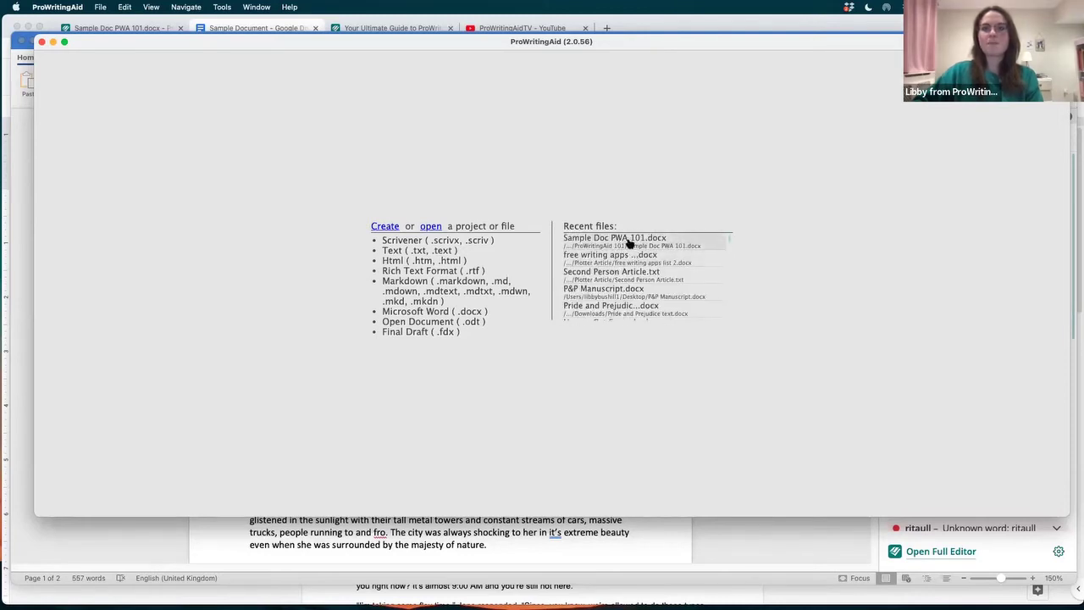
{"action": "left_click", "coordinate": [628, 240]}
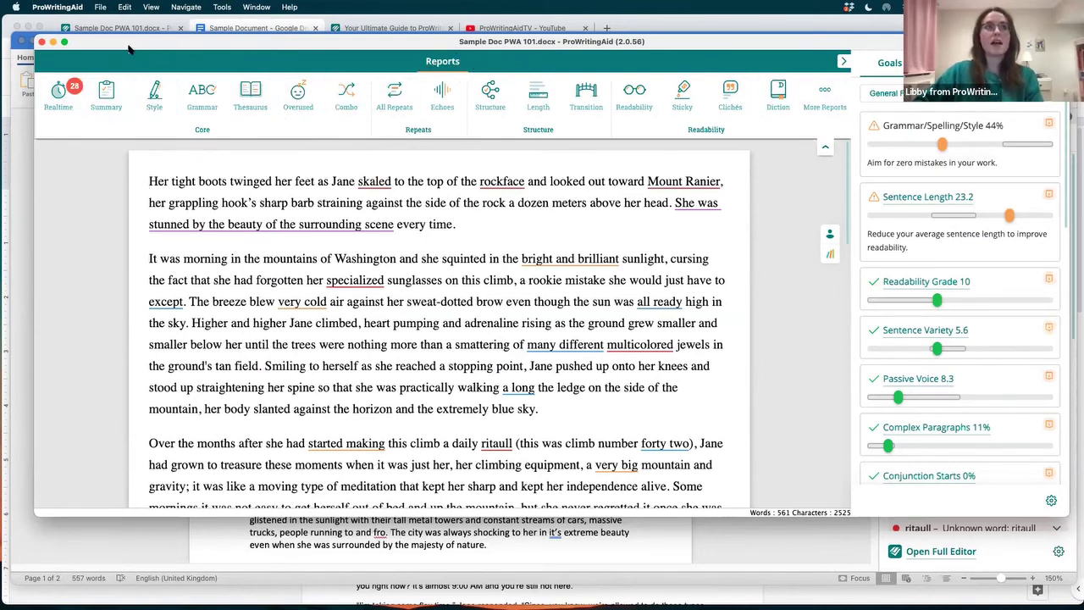
- Look through the desktop app's preferences for autosave, writing style, report language and smart quotes, then close them without saving
{"action": "left_click_drag", "start_coordinate": [131, 44], "coordinate": [97, 26]}
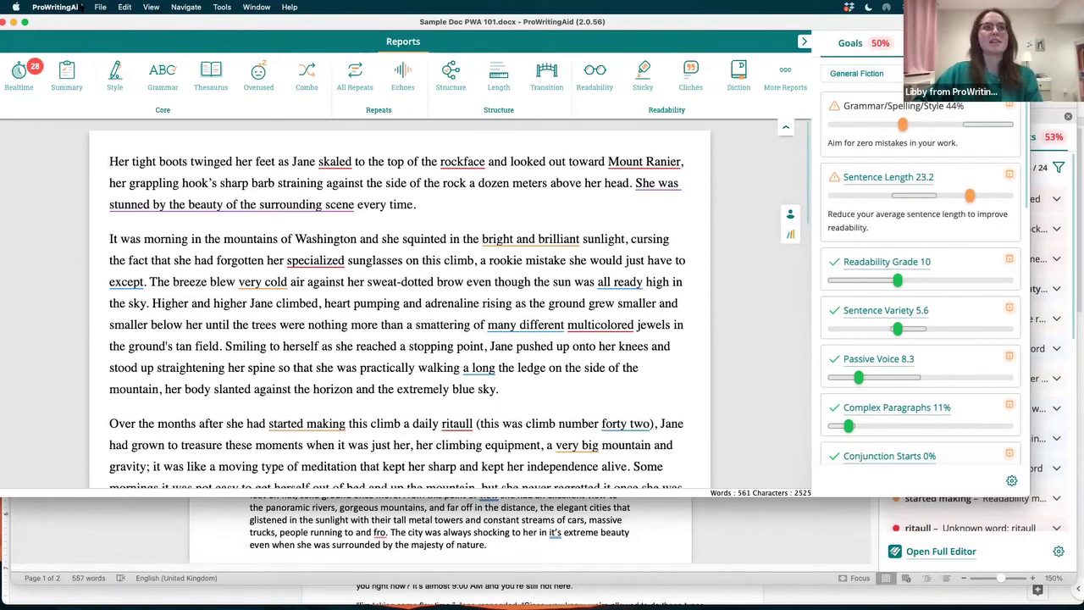
{"action": "left_click", "coordinate": [77, 9]}
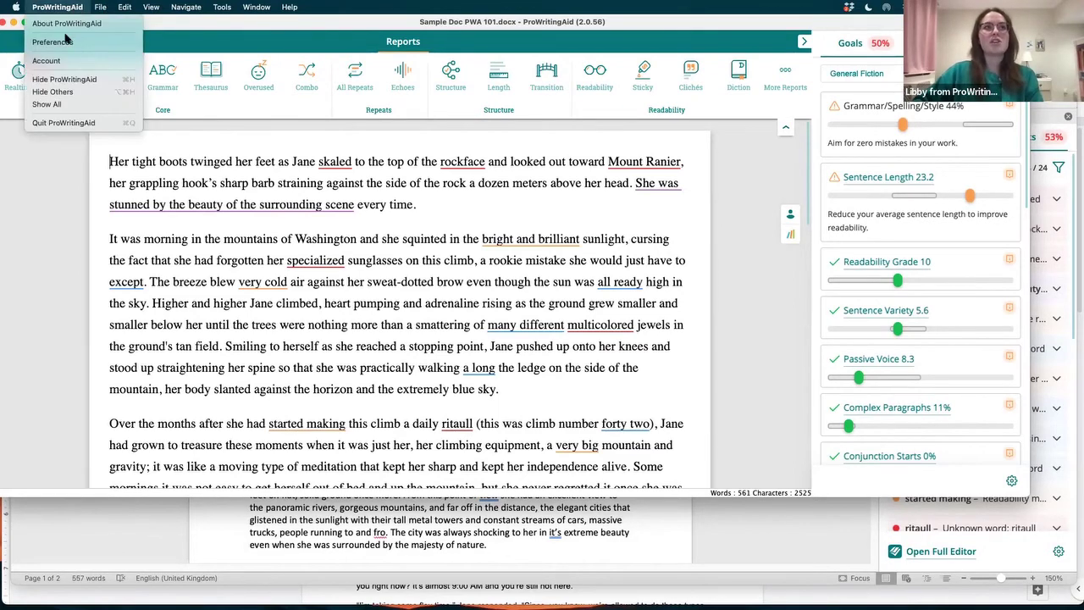
{"action": "left_click", "coordinate": [65, 41]}
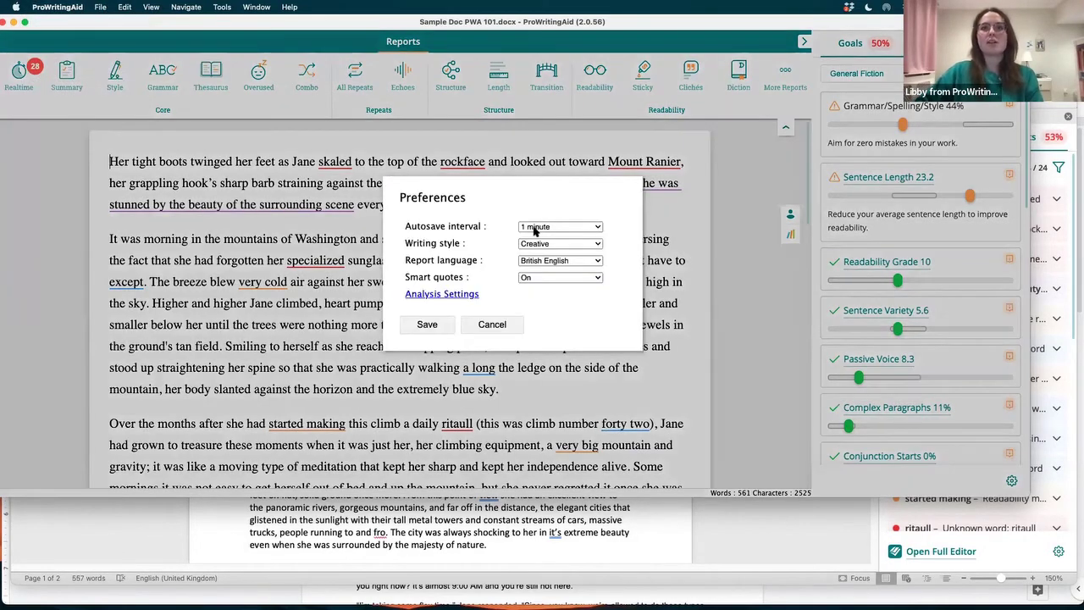
{"action": "left_click", "coordinate": [494, 325]}
- Switch to Chrome and look through the Getting Started: How to Use ProWritingAid article and its contents list
{"action": "mouse_move", "coordinate": [334, 263]}
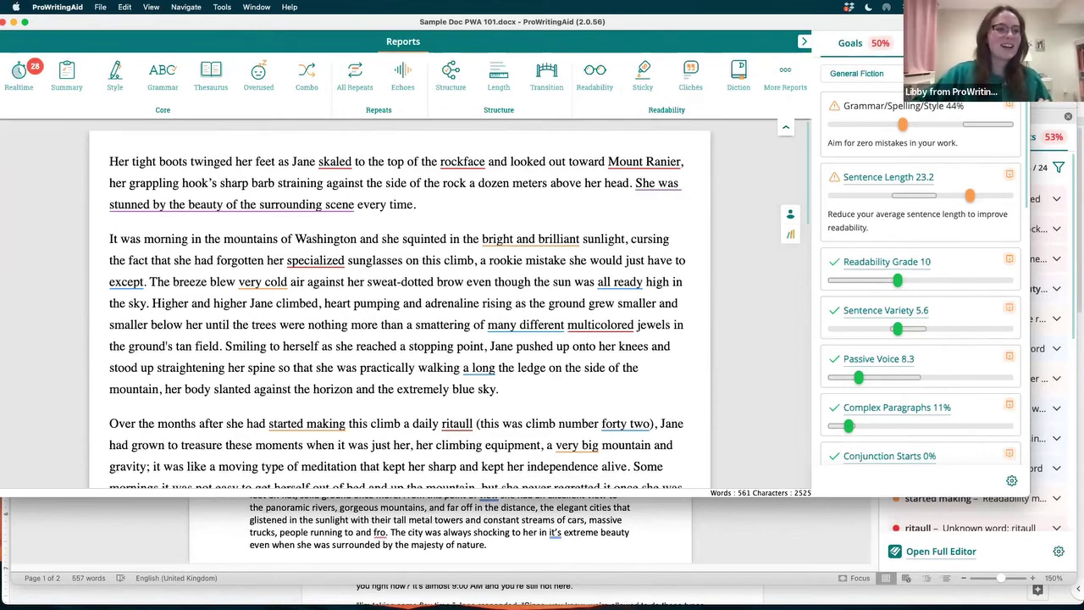
{"action": "key", "text": "super+Tab"}
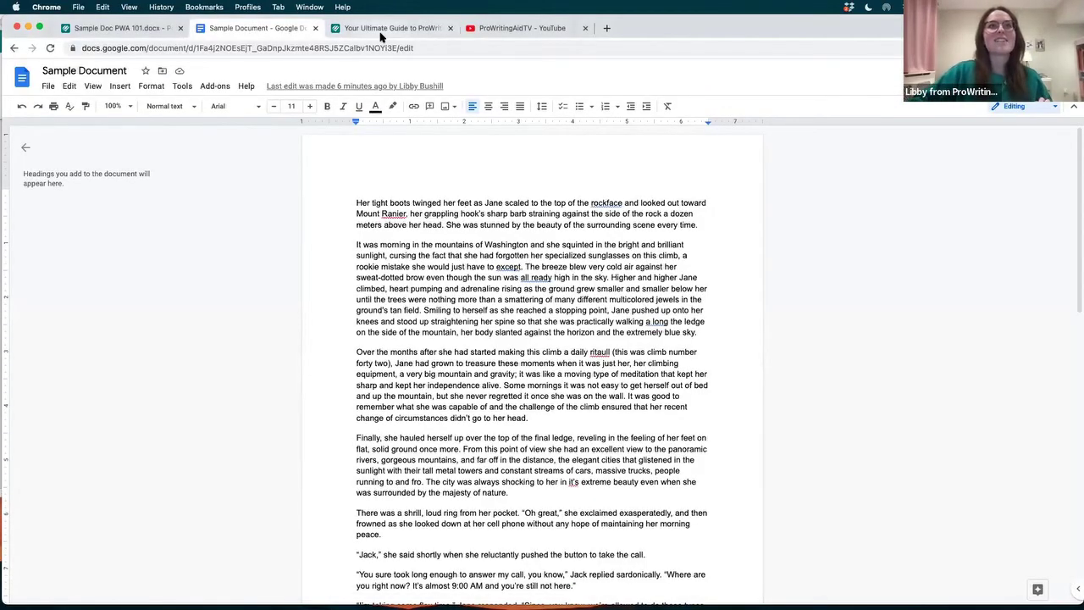
{"action": "left_click", "coordinate": [381, 30]}
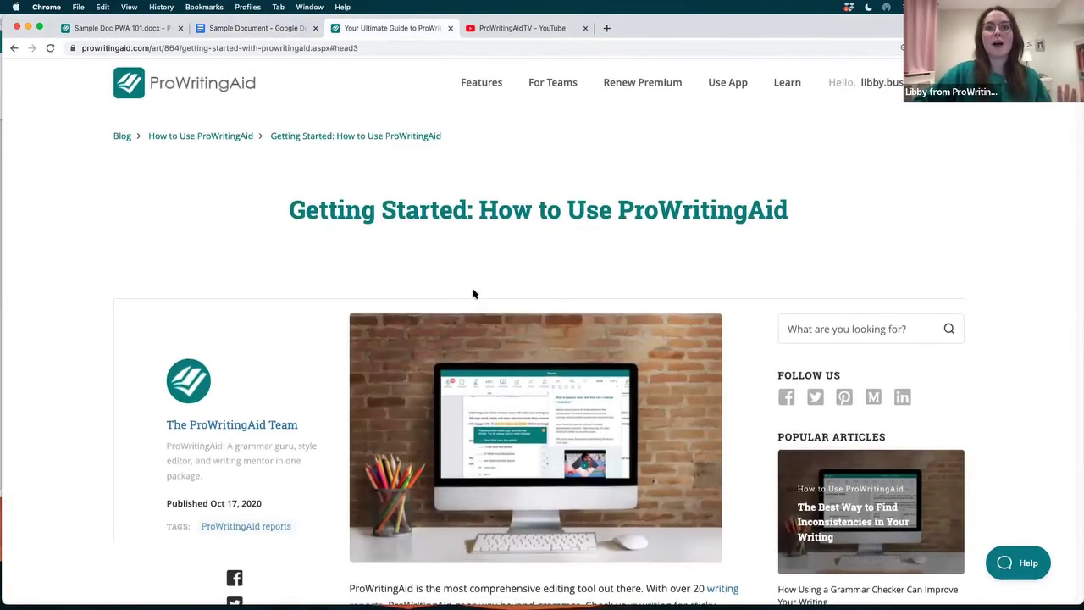
{"action": "scroll", "coordinate": [457, 293], "scroll_direction": "down", "scroll_amount": 2}
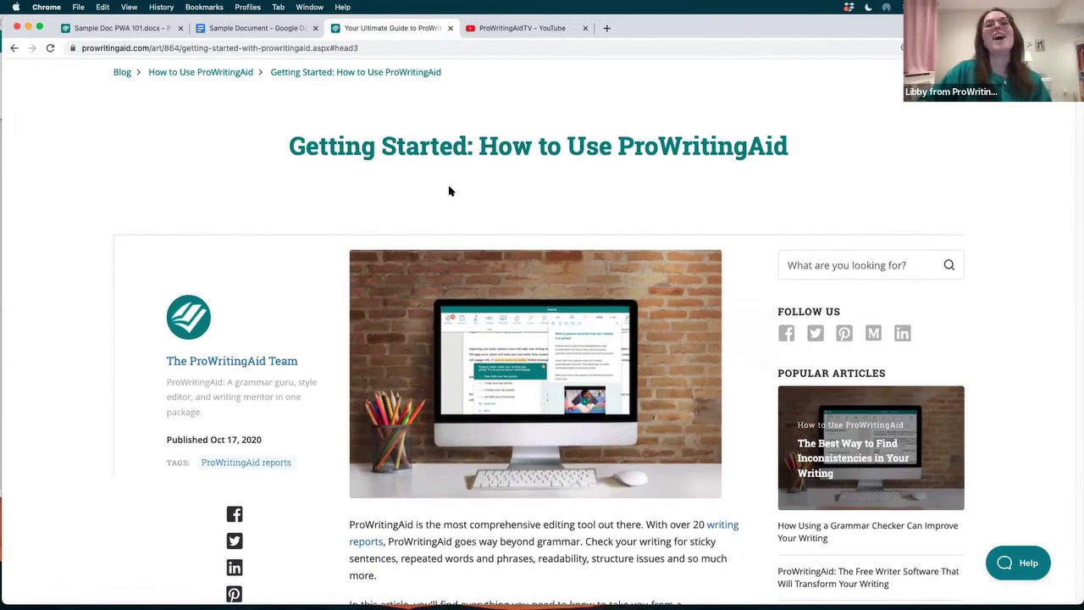
{"action": "scroll", "coordinate": [445, 189], "scroll_direction": "down", "scroll_amount": 1}
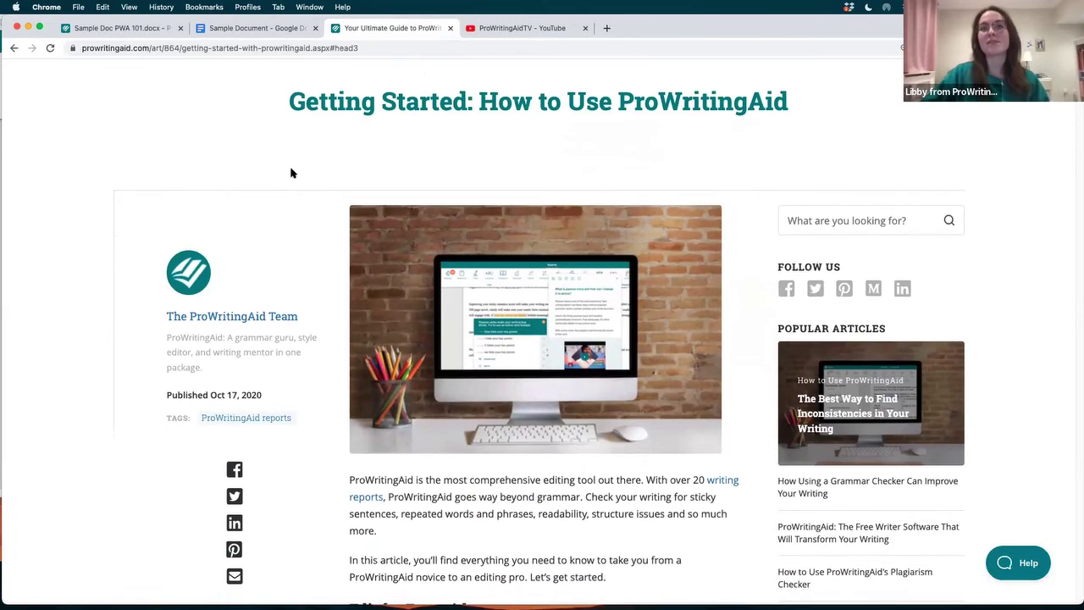
{"action": "scroll", "coordinate": [291, 169], "scroll_direction": "down", "scroll_amount": 1}
{"action": "scroll", "coordinate": [290, 167], "scroll_direction": "down", "scroll_amount": 1}
{"action": "scroll", "coordinate": [291, 167], "scroll_direction": "up", "scroll_amount": 3}
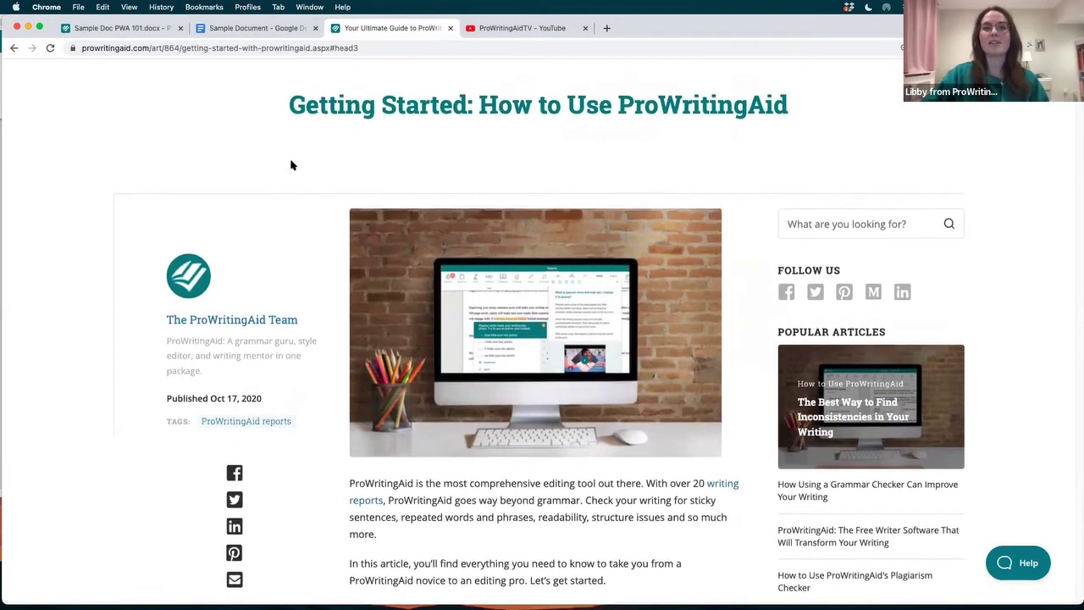
{"action": "scroll", "coordinate": [581, 254], "scroll_direction": "down", "scroll_amount": 6}
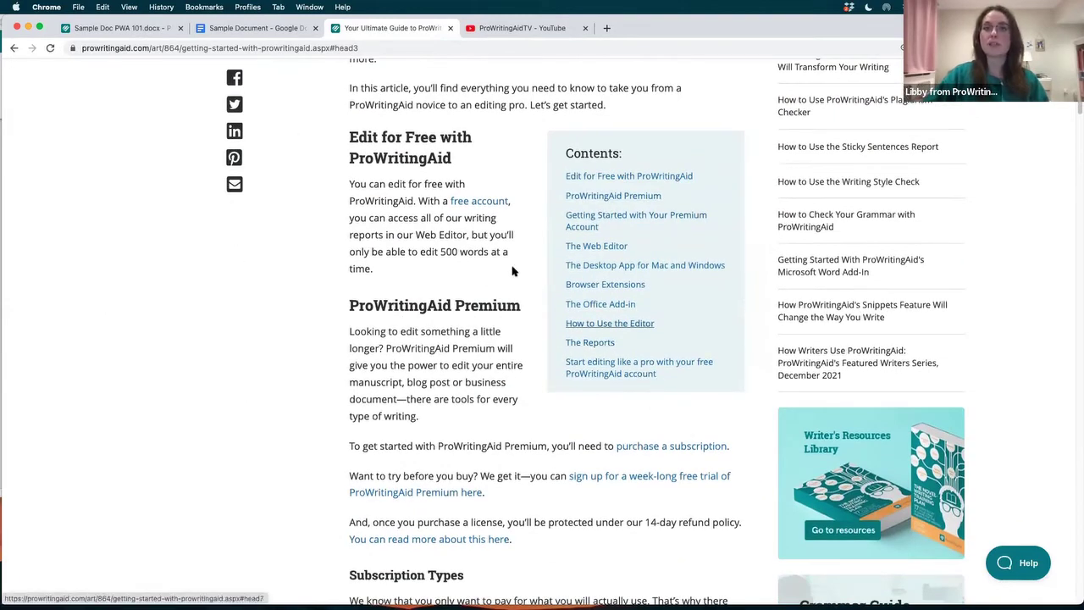
{"action": "scroll", "coordinate": [503, 275], "scroll_direction": "up", "scroll_amount": 1}
{"action": "scroll", "coordinate": [502, 275], "scroll_direction": "up", "scroll_amount": 10}
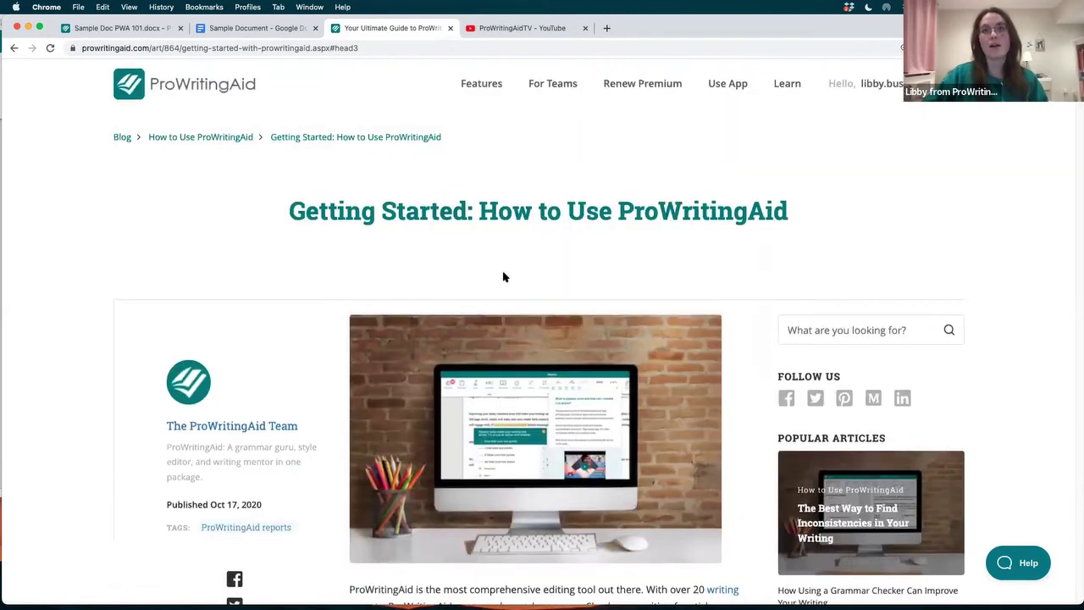
- Open the ProWritingAid blog and look through its post categories
{"action": "mouse_move", "coordinate": [785, 83]}
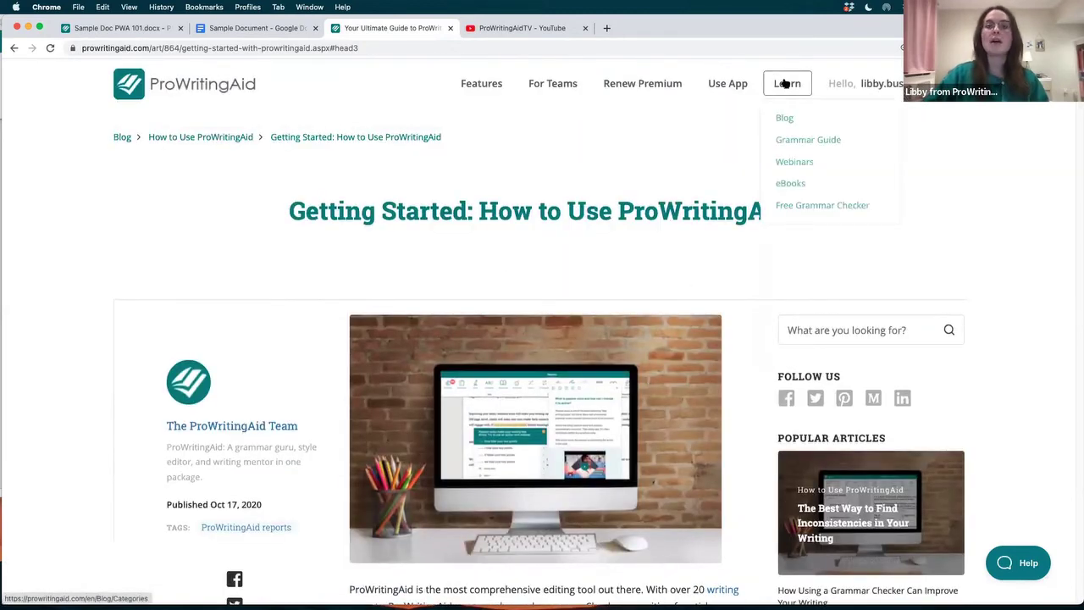
{"action": "left_click", "coordinate": [796, 121]}
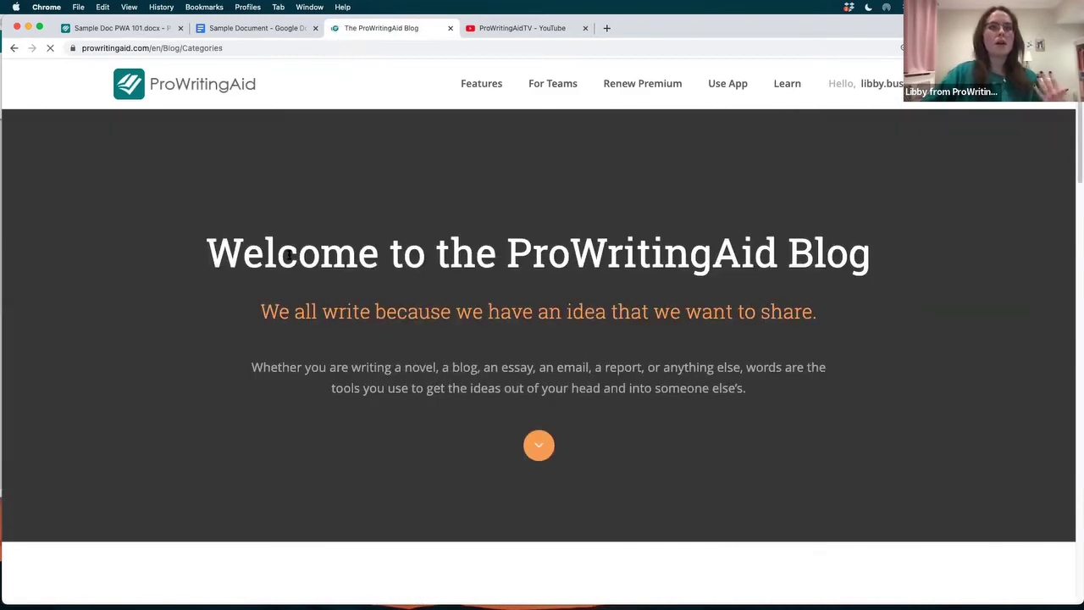
{"action": "scroll", "coordinate": [176, 301], "scroll_direction": "down", "scroll_amount": 5}
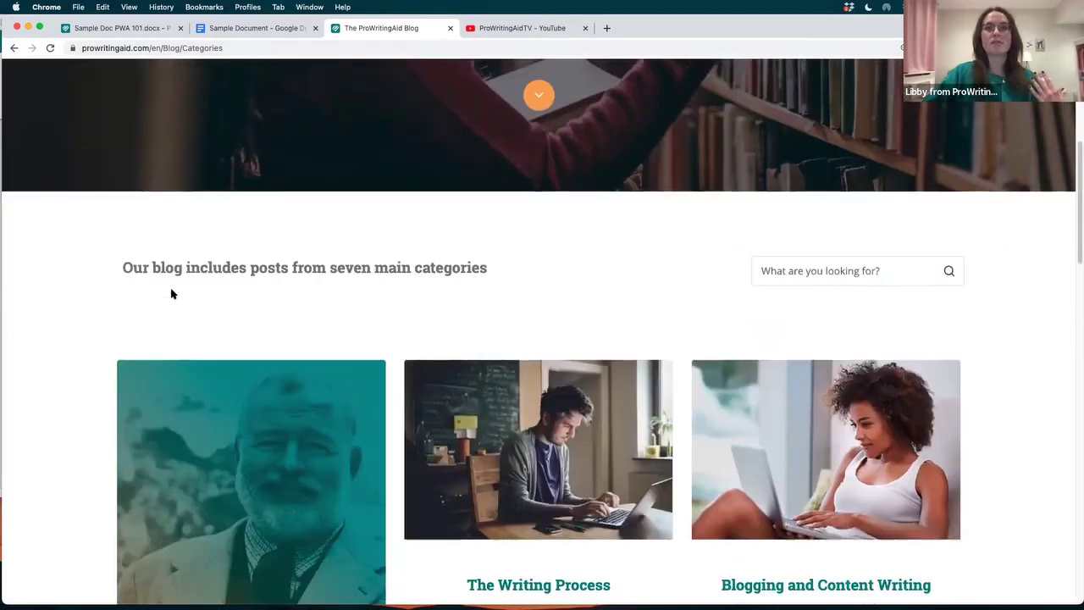
{"action": "scroll", "coordinate": [177, 291], "scroll_direction": "down", "scroll_amount": 4}
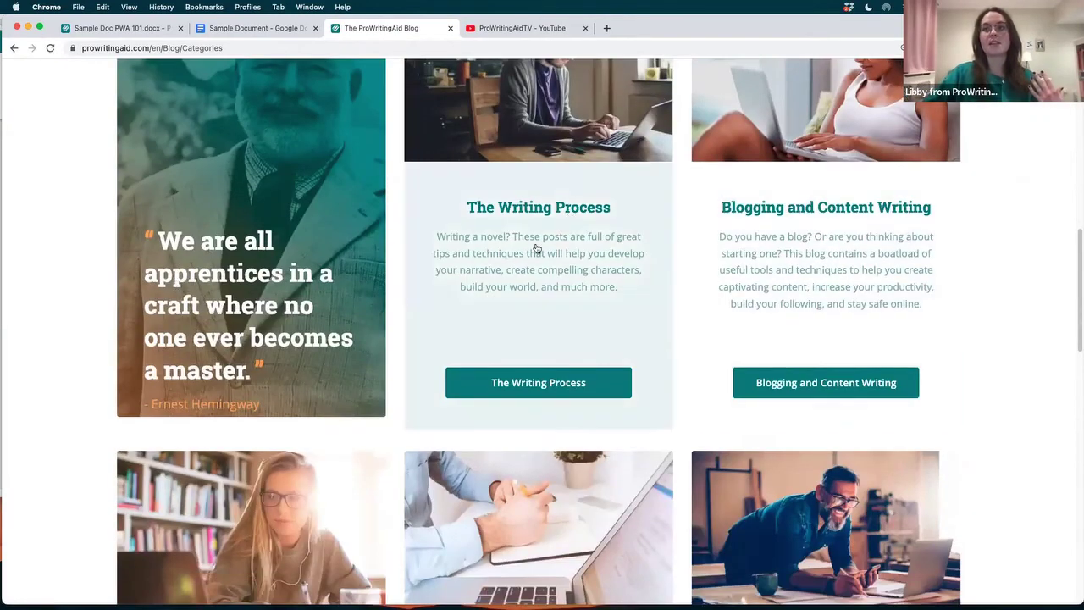
{"action": "scroll", "coordinate": [494, 274], "scroll_direction": "down", "scroll_amount": 1}
{"action": "scroll", "coordinate": [491, 277], "scroll_direction": "down", "scroll_amount": 2}
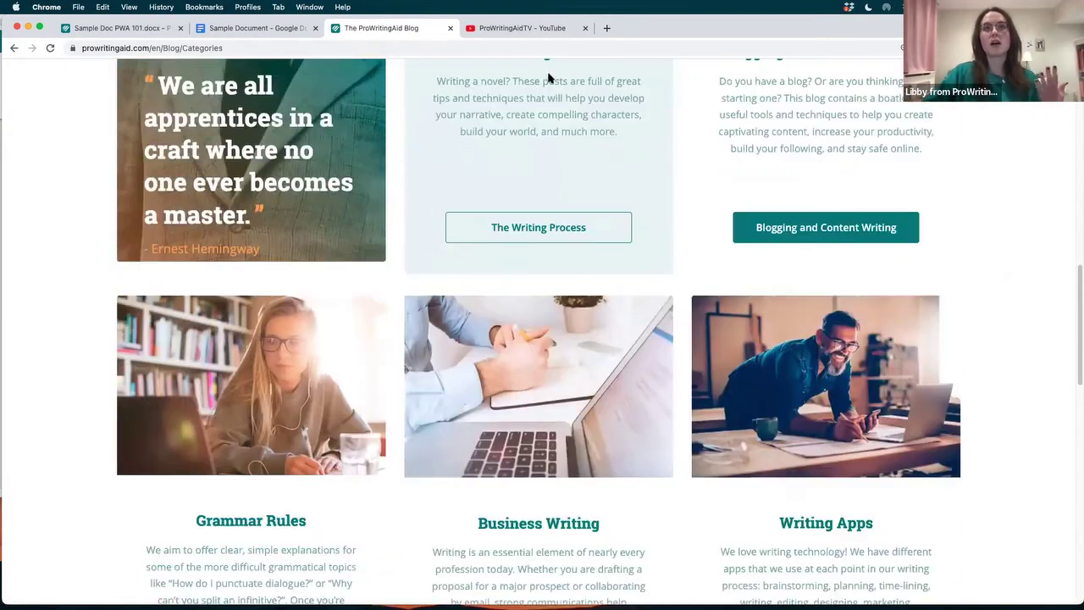
{"action": "scroll", "coordinate": [500, 165], "scroll_direction": "down", "scroll_amount": 2}
{"action": "scroll", "coordinate": [530, 204], "scroll_direction": "down", "scroll_amount": 7}
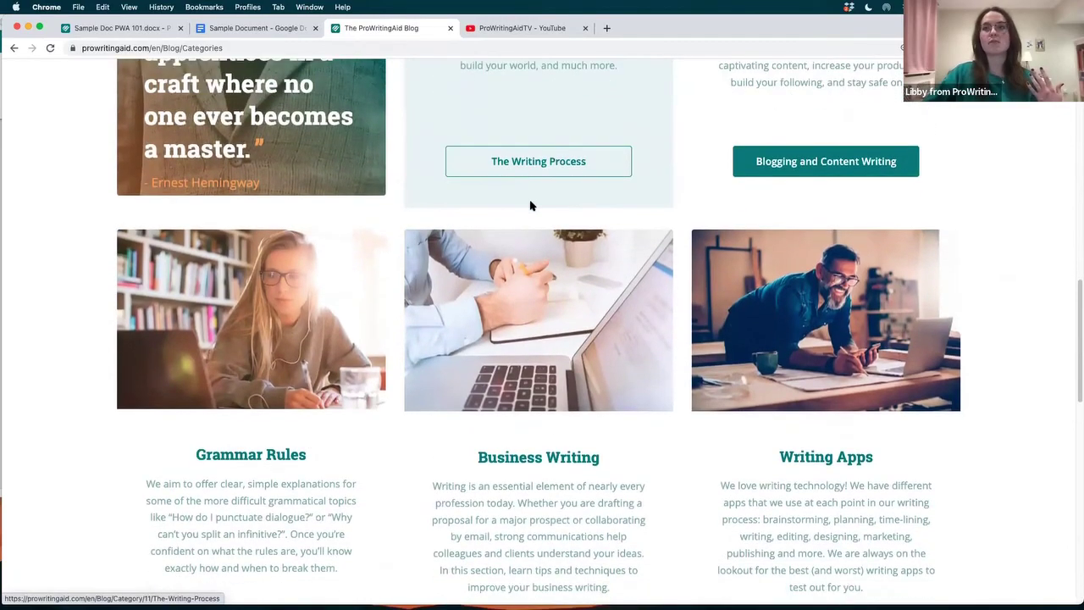
{"action": "scroll", "coordinate": [284, 302], "scroll_direction": "down", "scroll_amount": 1}
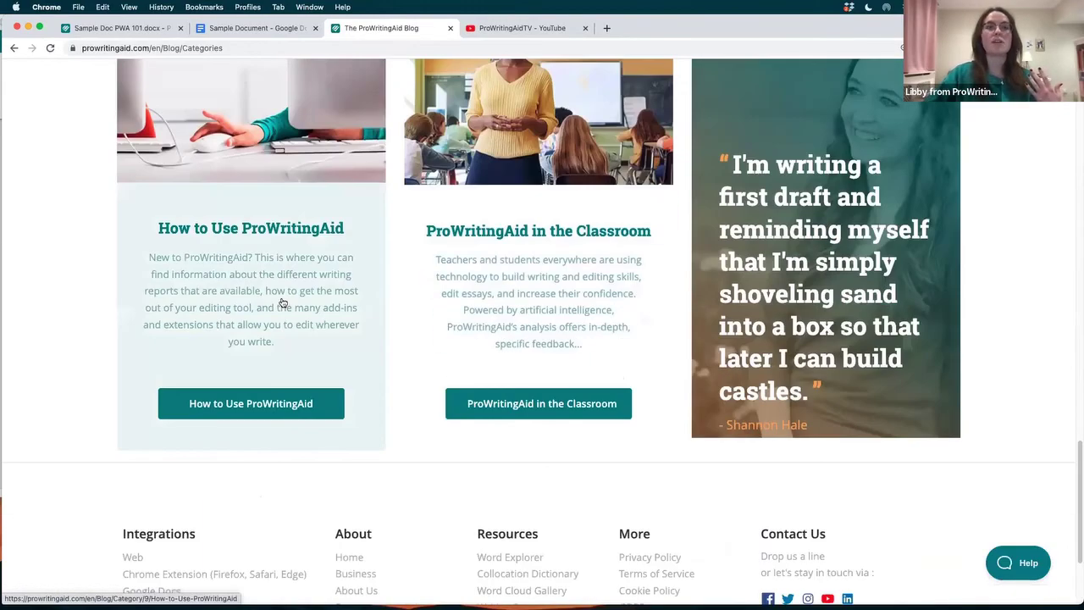
{"action": "scroll", "coordinate": [288, 300], "scroll_direction": "up", "scroll_amount": 8}
{"action": "scroll", "coordinate": [298, 295], "scroll_direction": "up", "scroll_amount": 10}
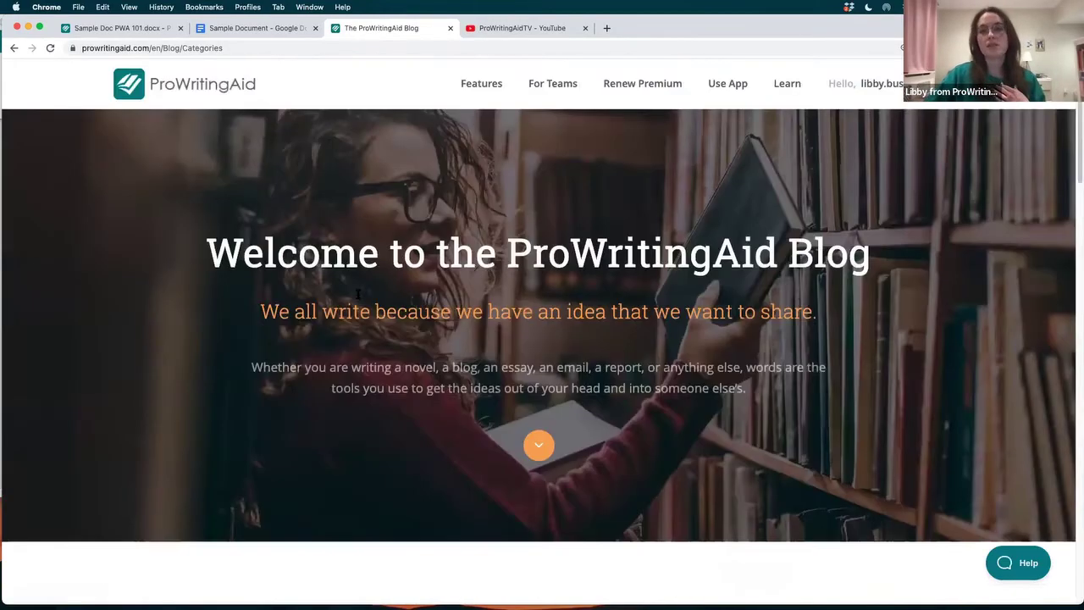
- Open the ProWritingAid webinars page and look through the online writing courses on offer
{"action": "mouse_move", "coordinate": [785, 81]}
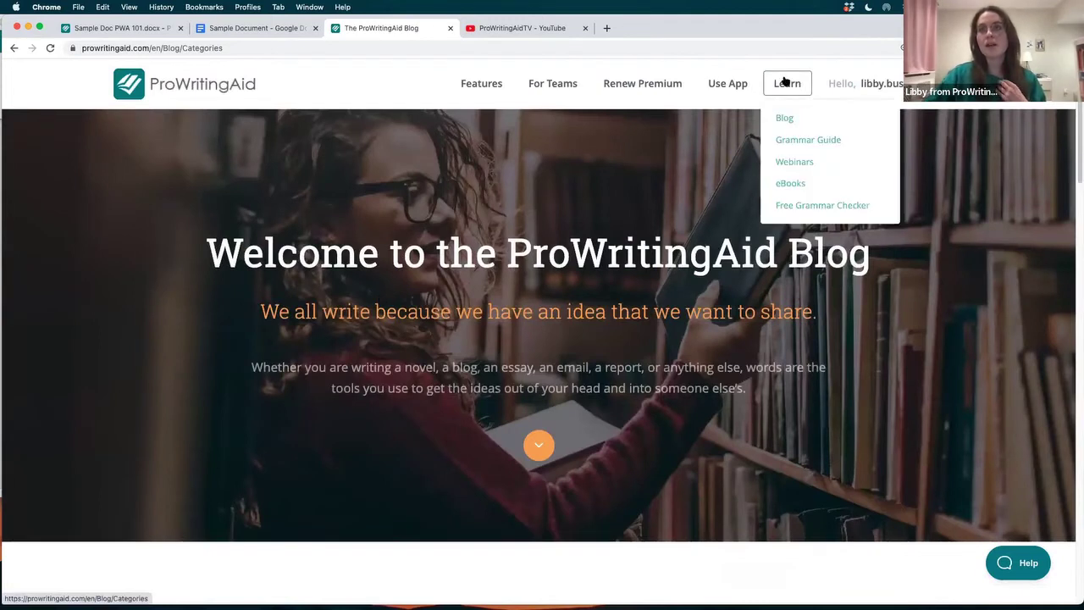
{"action": "left_click", "coordinate": [791, 167]}
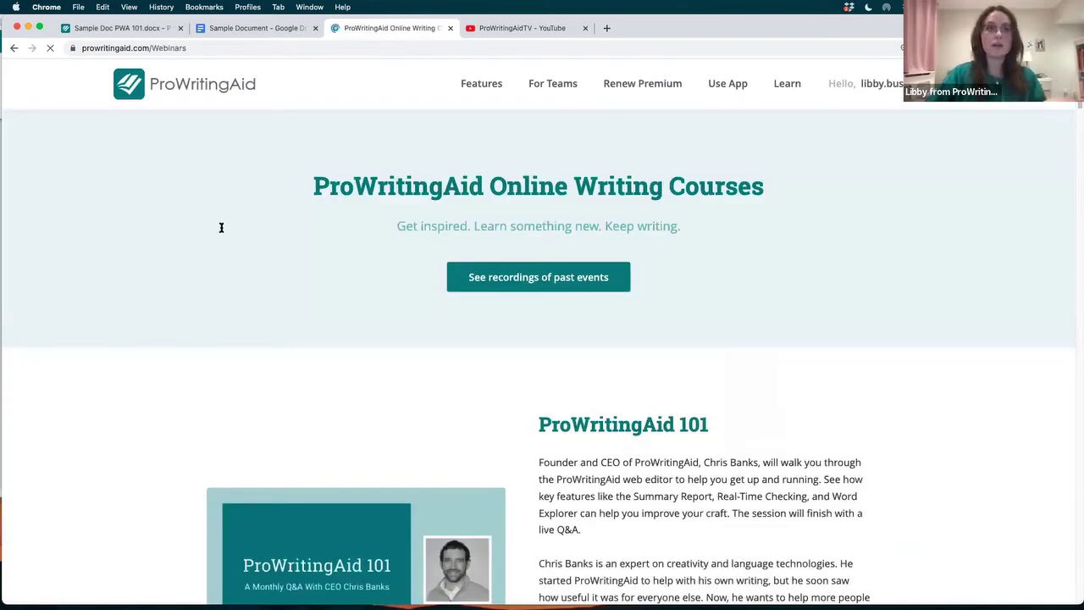
{"action": "scroll", "coordinate": [223, 218], "scroll_direction": "down", "scroll_amount": 2}
{"action": "scroll", "coordinate": [229, 210], "scroll_direction": "down", "scroll_amount": 10}
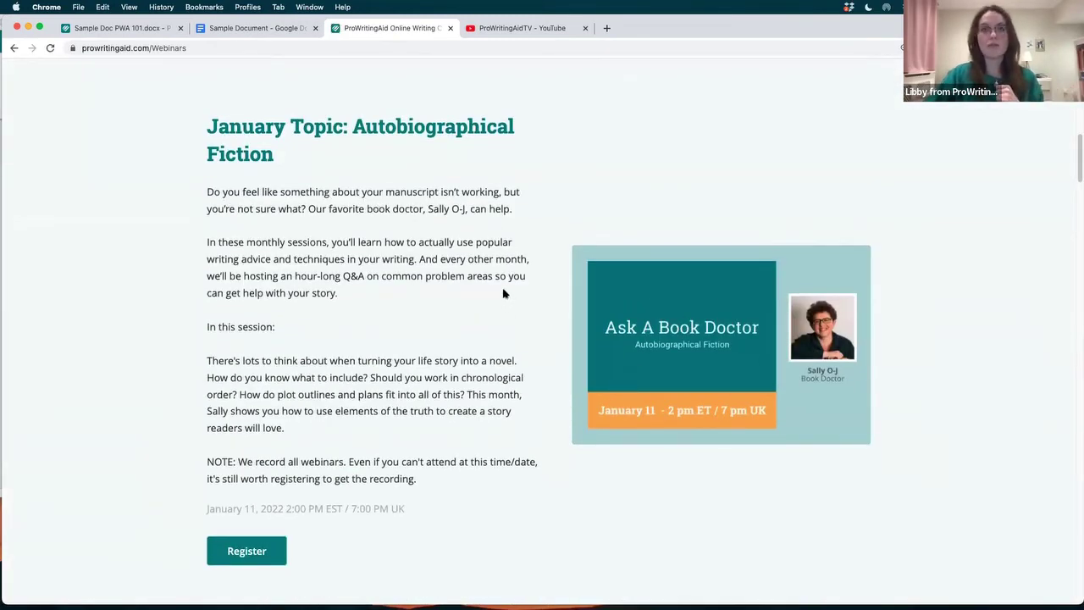
{"action": "scroll", "coordinate": [501, 288], "scroll_direction": "up", "scroll_amount": 10}
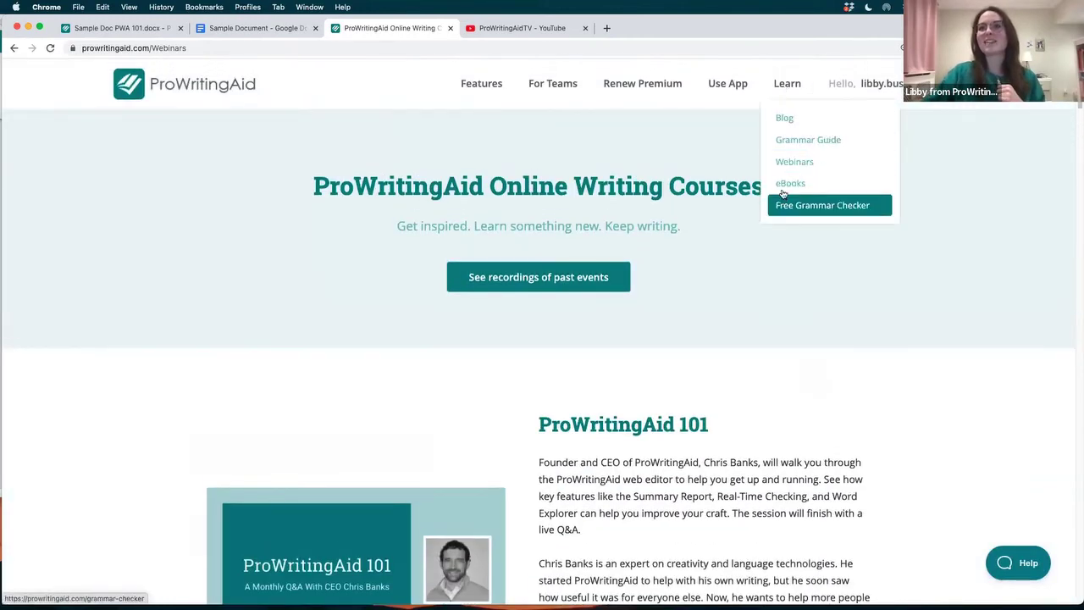
- Open the ProWritingAid eBooks page and look through the downloadable writing guides
{"action": "left_click", "coordinate": [786, 186]}
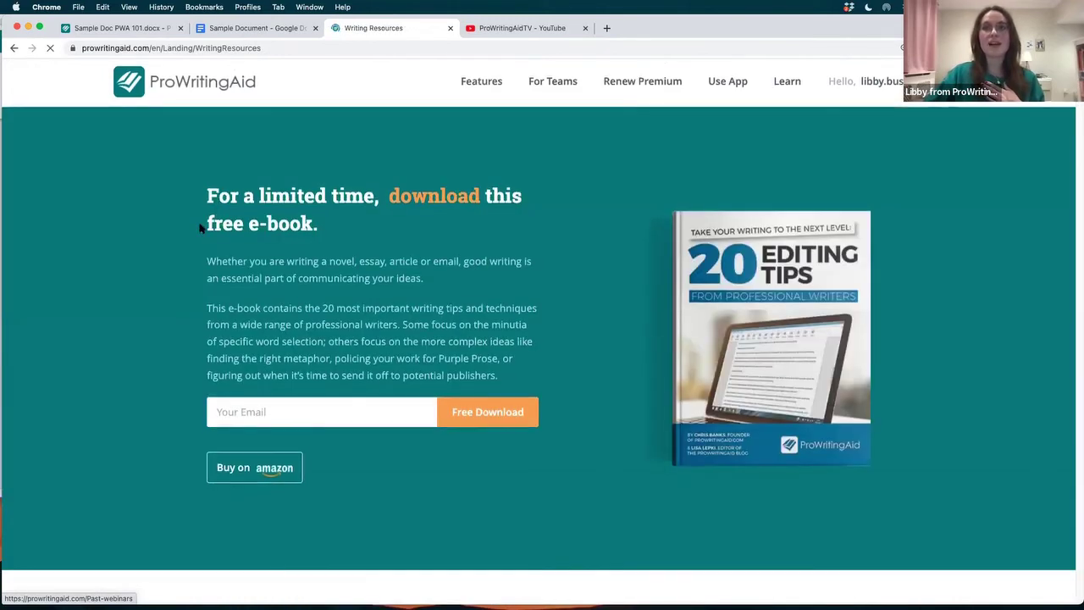
{"action": "scroll", "coordinate": [194, 227], "scroll_direction": "down", "scroll_amount": 3}
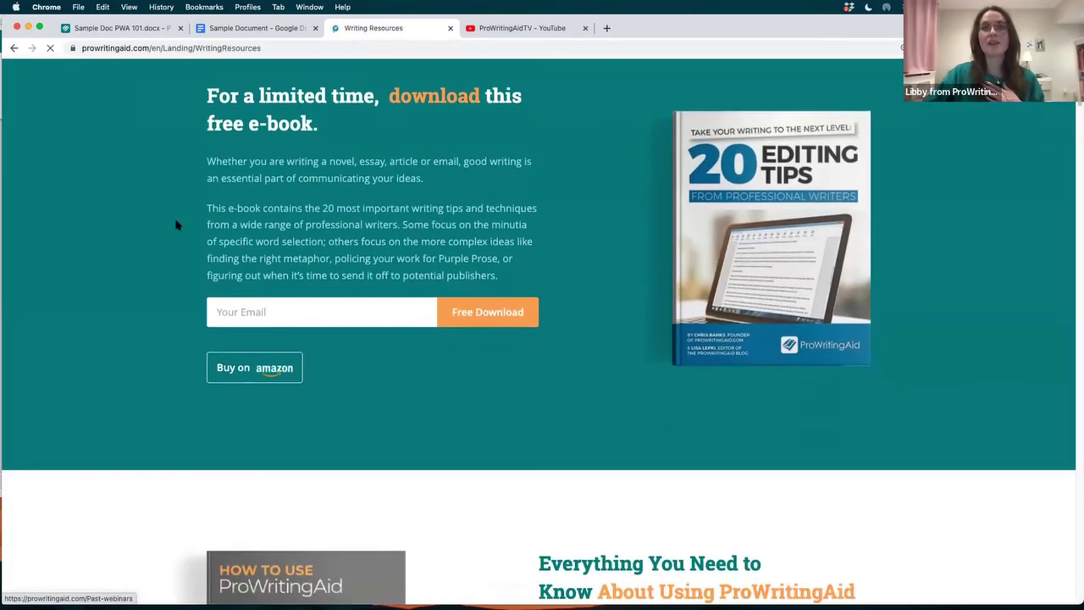
{"action": "scroll", "coordinate": [175, 223], "scroll_direction": "down", "scroll_amount": 8}
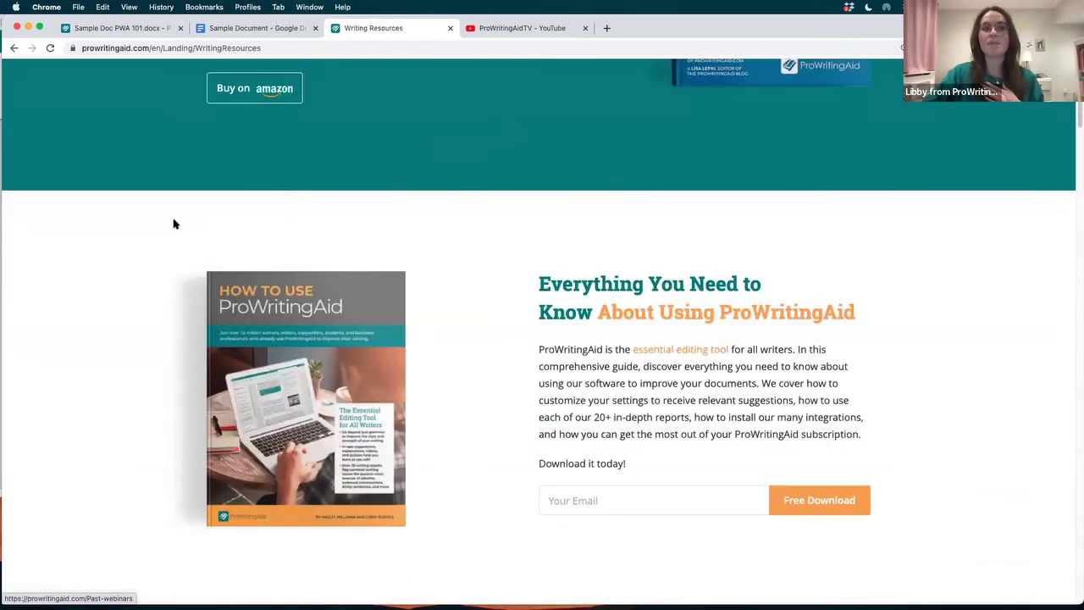
{"action": "scroll", "coordinate": [163, 213], "scroll_direction": "down", "scroll_amount": 2}
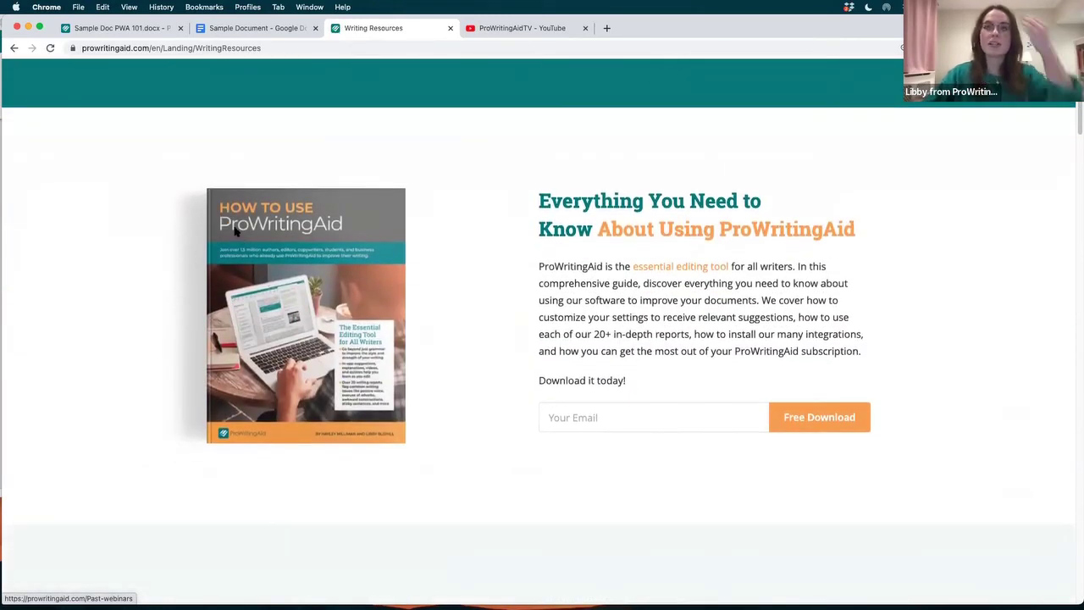
{"action": "scroll", "coordinate": [167, 230], "scroll_direction": "down", "scroll_amount": 7}
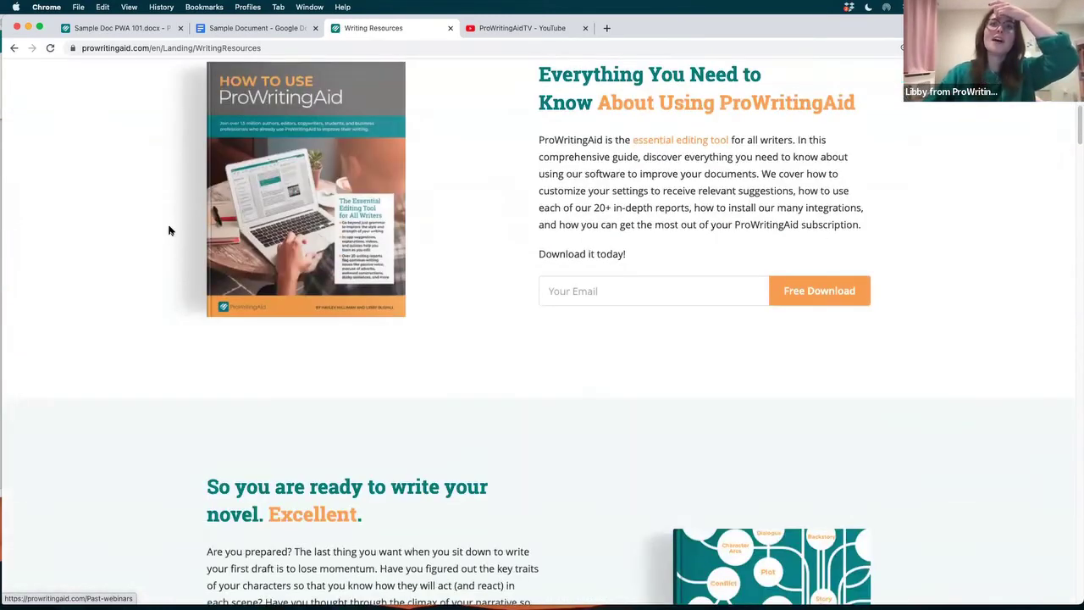
{"action": "scroll", "coordinate": [166, 229], "scroll_direction": "down", "scroll_amount": 5}
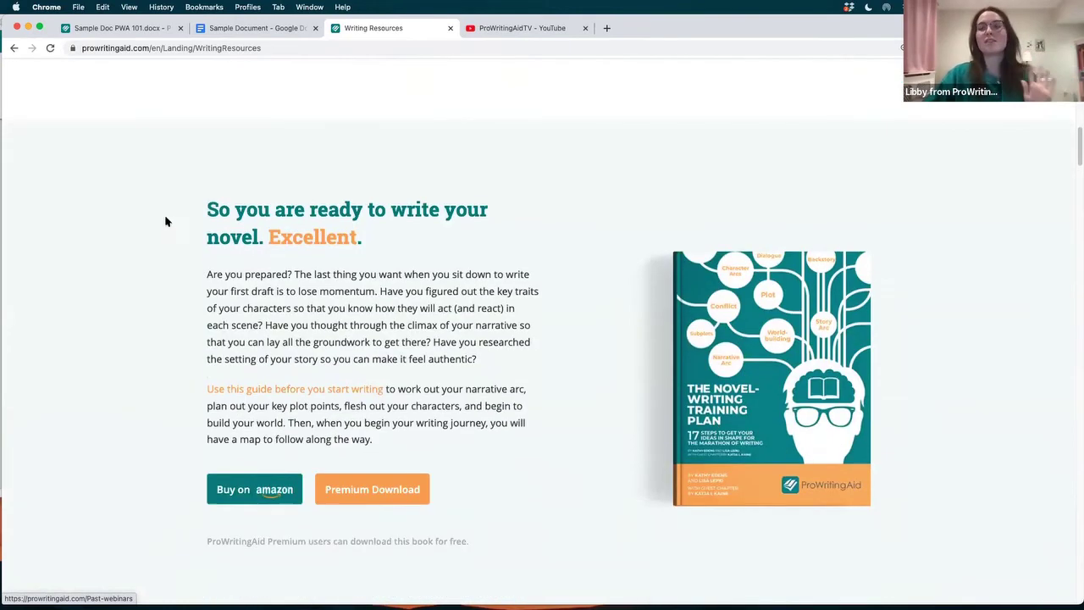
{"action": "scroll", "coordinate": [124, 230], "scroll_direction": "down", "scroll_amount": 7}
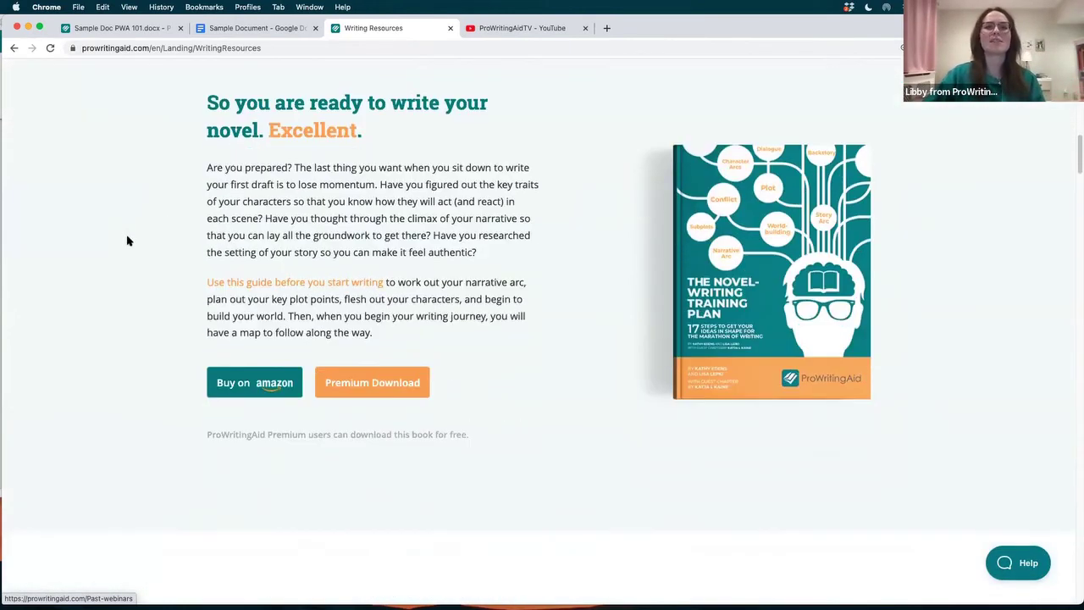
{"action": "scroll", "coordinate": [127, 237], "scroll_direction": "up", "scroll_amount": 19}
{"action": "scroll", "coordinate": [134, 242], "scroll_direction": "up", "scroll_amount": 10}
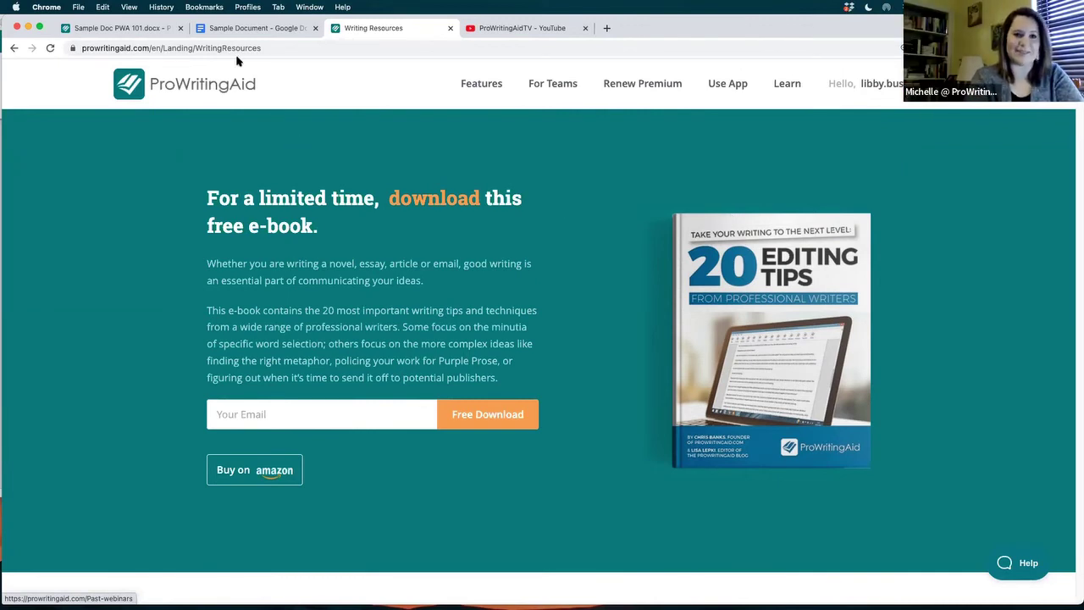
- Return to Sample Doc PWA 101.docx in the web editor and turn realtime checking on in place of the repeats report
{"action": "left_click", "coordinate": [156, 31]}
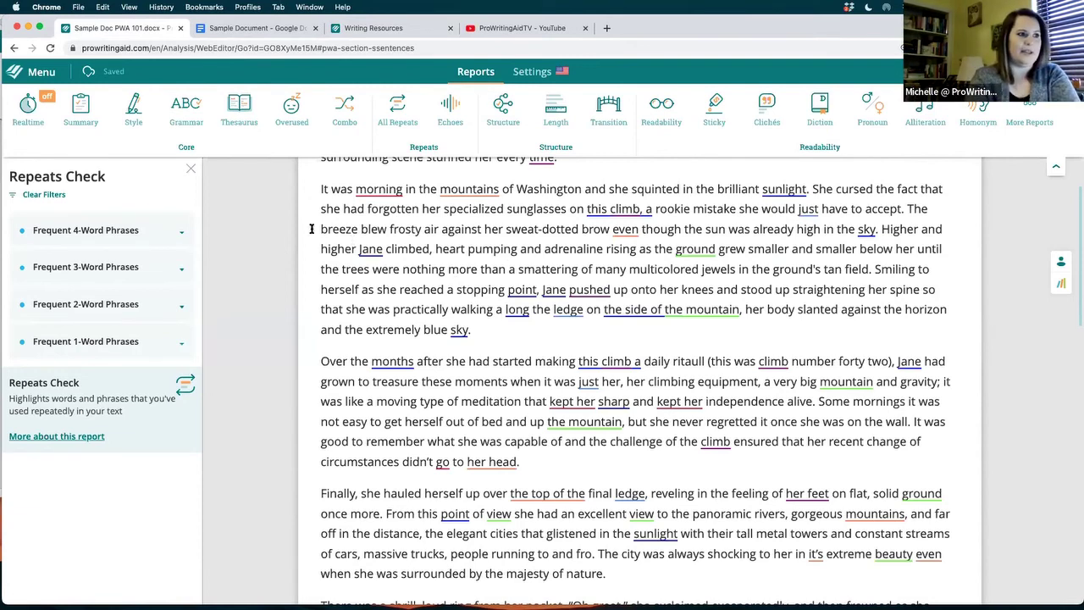
{"action": "left_click", "coordinate": [24, 112]}
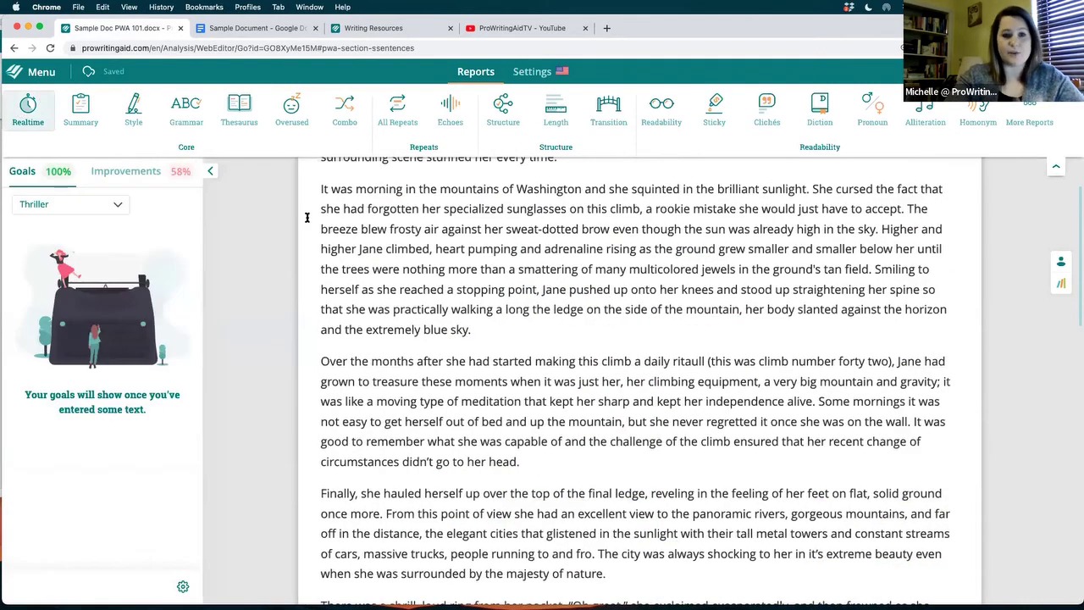
{"action": "scroll", "coordinate": [275, 253], "scroll_direction": "up", "scroll_amount": 2}
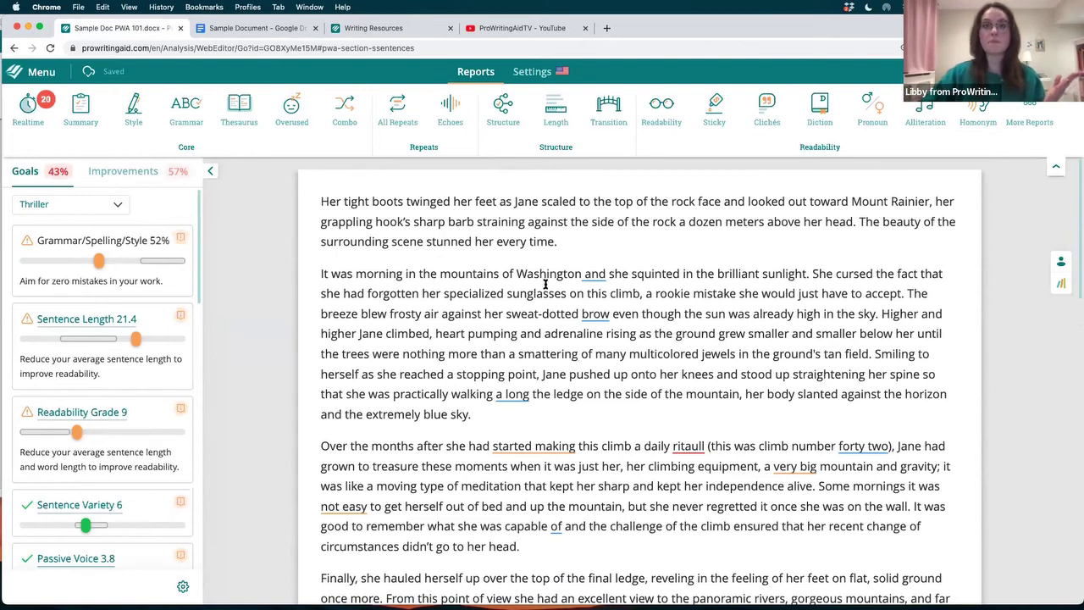
{"action": "scroll", "coordinate": [544, 284], "scroll_direction": "down", "scroll_amount": 1}
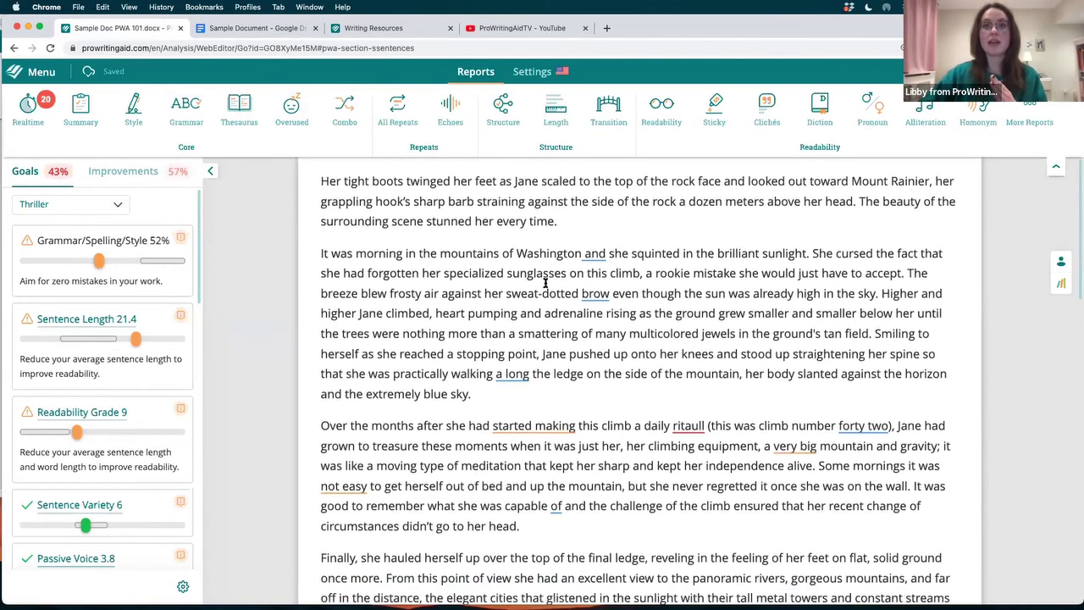
- Check the spelling suggestion for "ritaull" and ignore the readability suggestion on "started making" in the paragraph about the daily climb
{"action": "scroll", "coordinate": [544, 284], "scroll_direction": "down", "scroll_amount": 5}
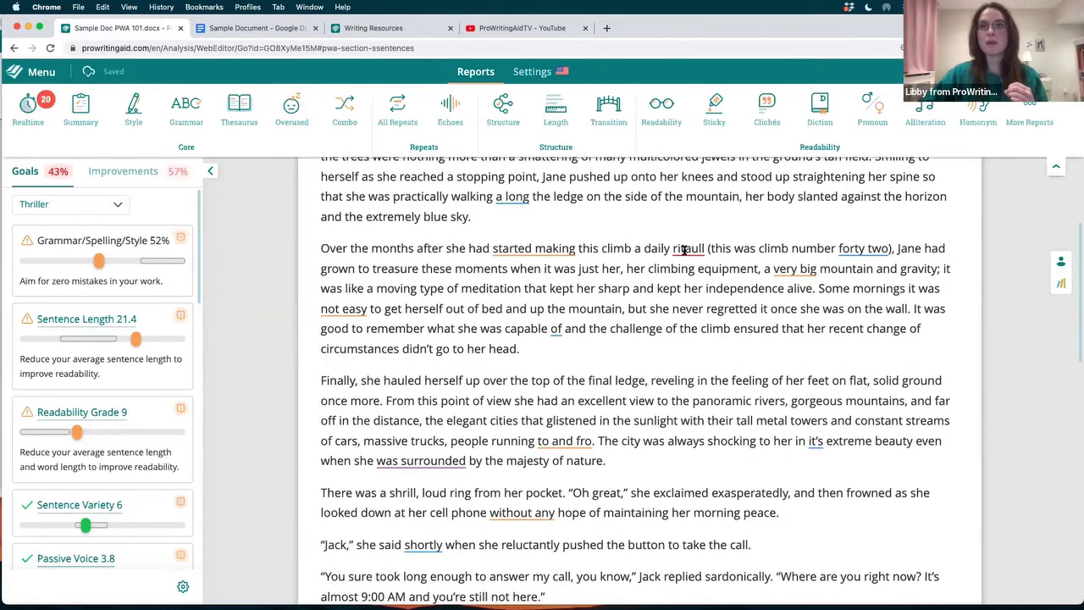
{"action": "mouse_move", "coordinate": [690, 250]}
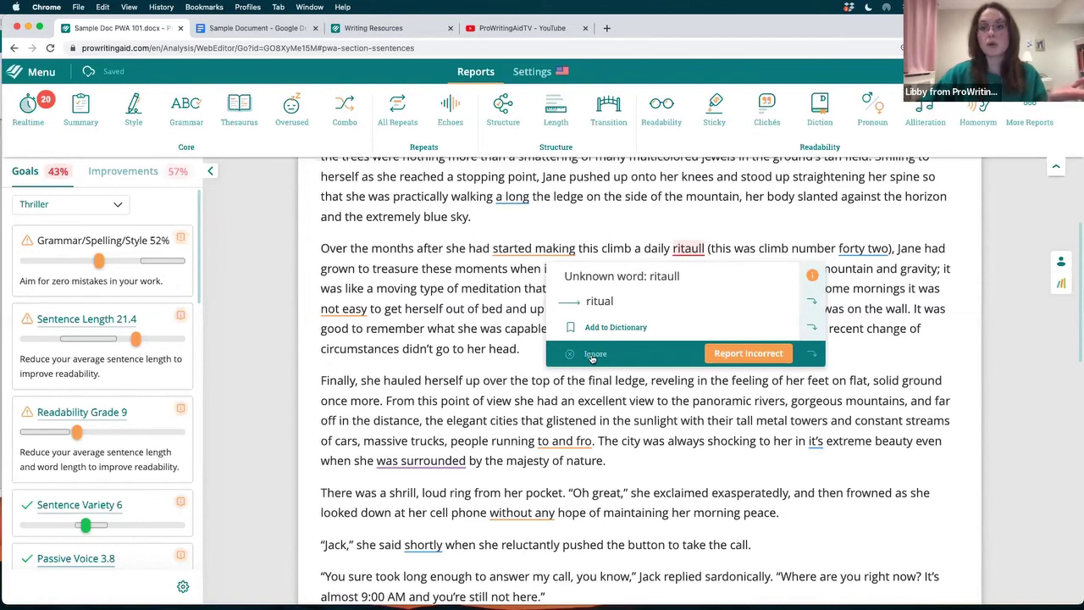
{"action": "mouse_move", "coordinate": [523, 249]}
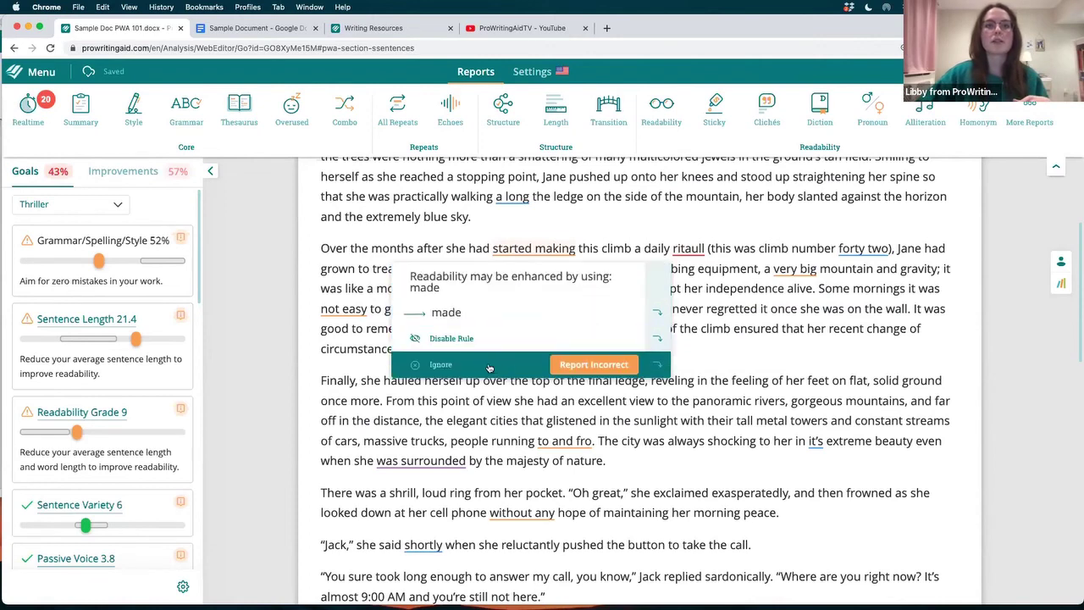
{"action": "left_click", "coordinate": [457, 364]}
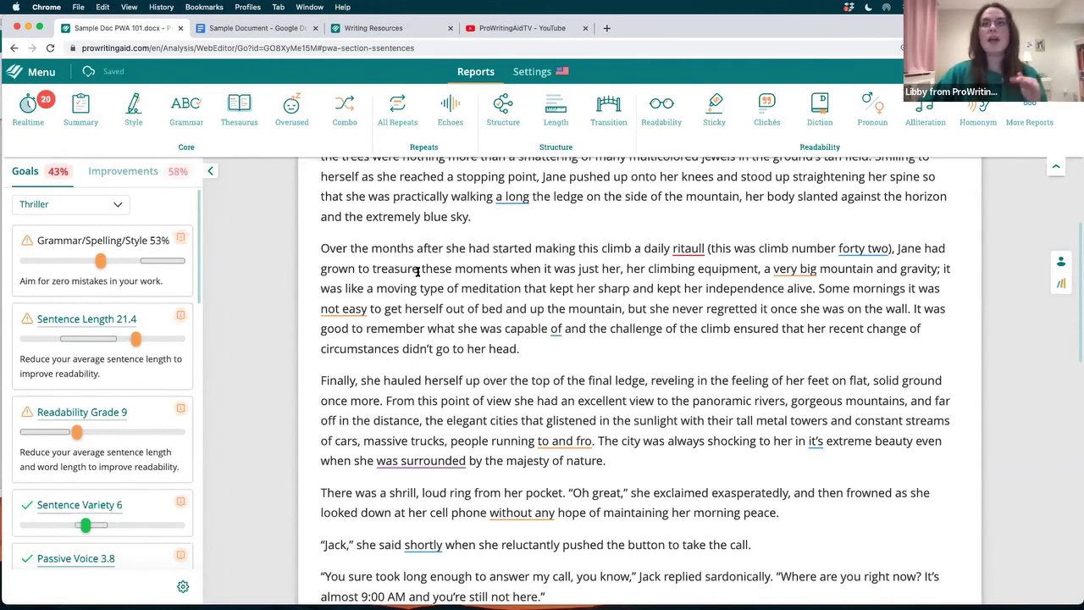
- View the stronger-adjective suggestions for "very big" and look over the remaining underlined issues in the story
{"action": "left_click", "coordinate": [804, 269]}
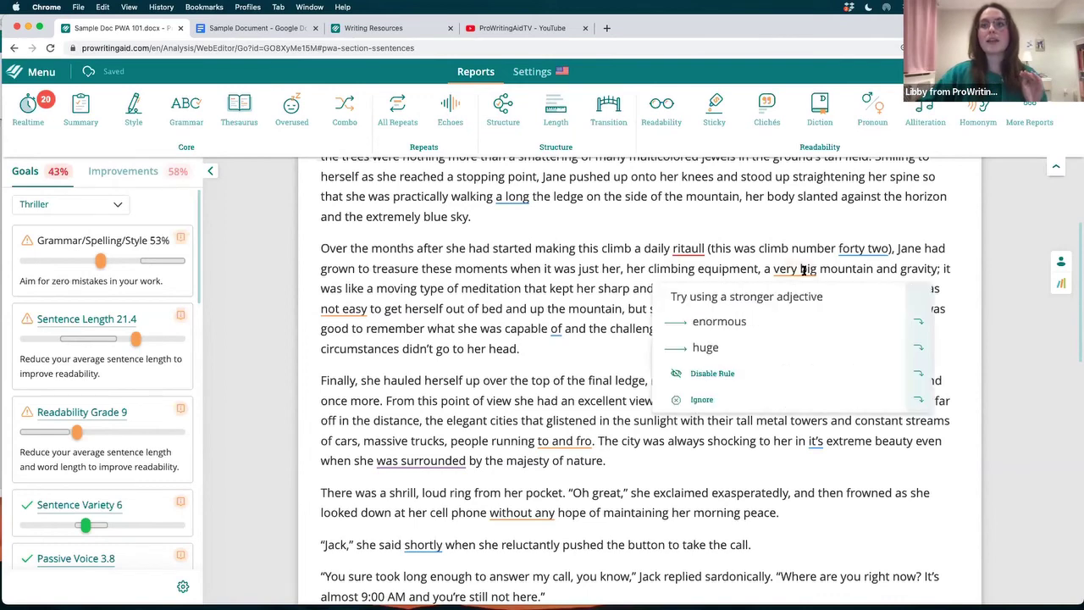
{"action": "scroll", "coordinate": [803, 269], "scroll_direction": "down", "scroll_amount": 3}
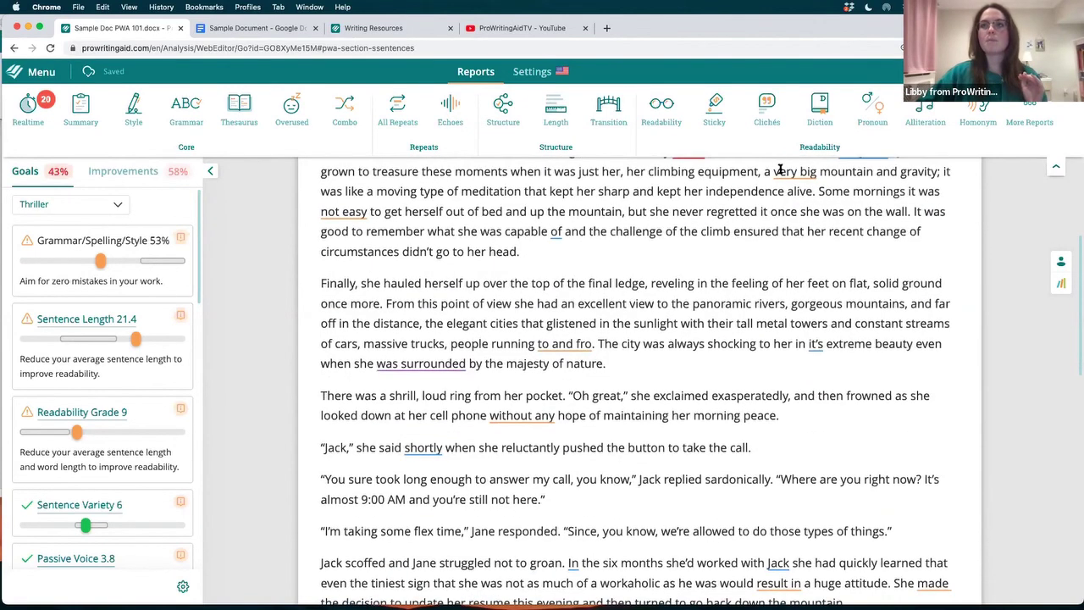
{"action": "mouse_move", "coordinate": [786, 173]}
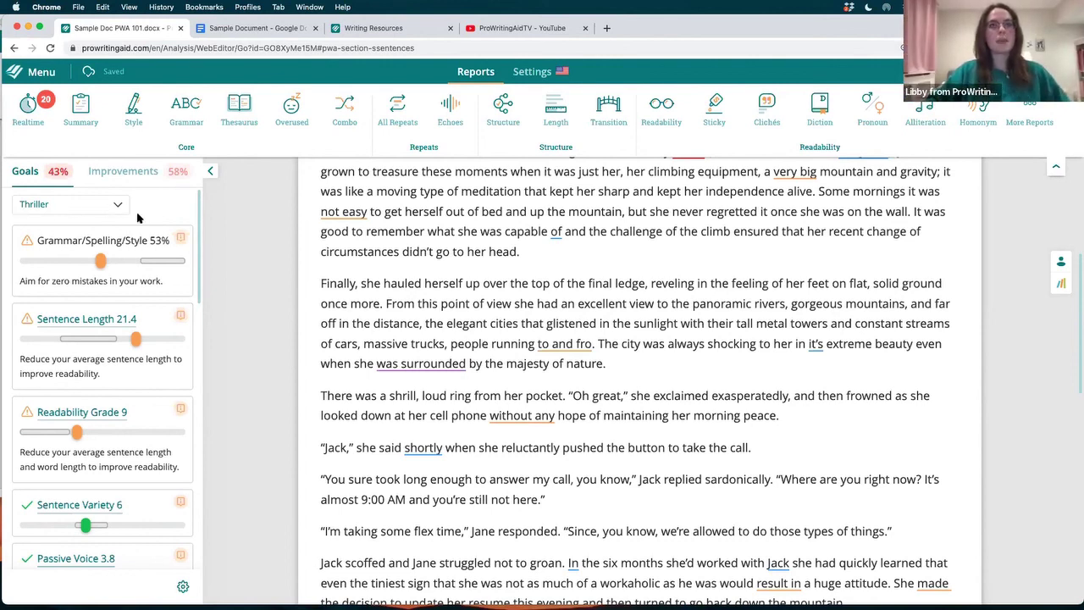
{"action": "scroll", "coordinate": [416, 266], "scroll_direction": "up", "scroll_amount": 5}
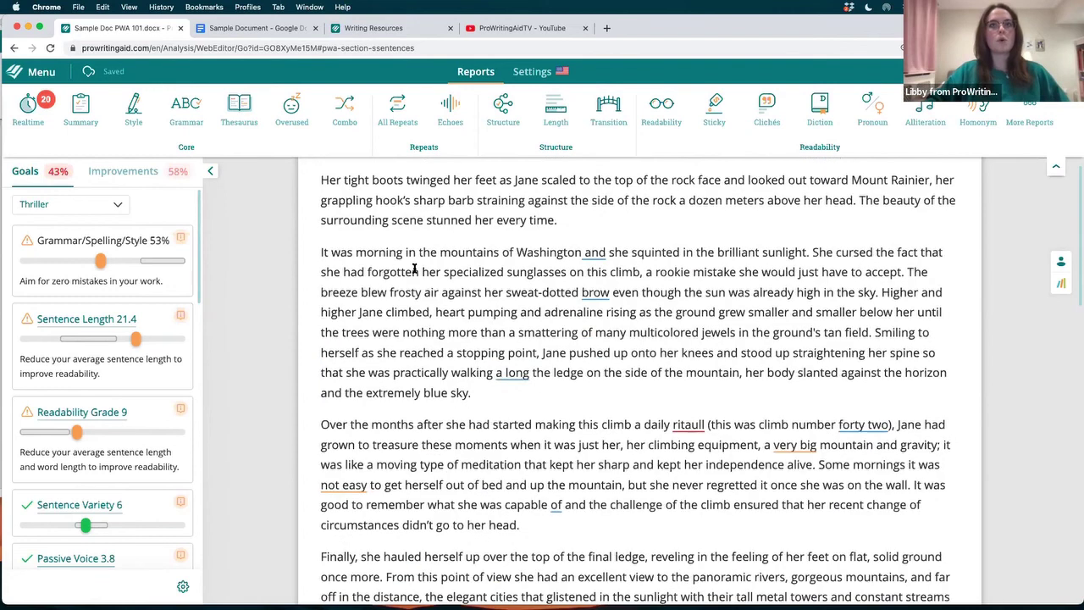
{"action": "scroll", "coordinate": [414, 266], "scroll_direction": "down", "scroll_amount": 2}
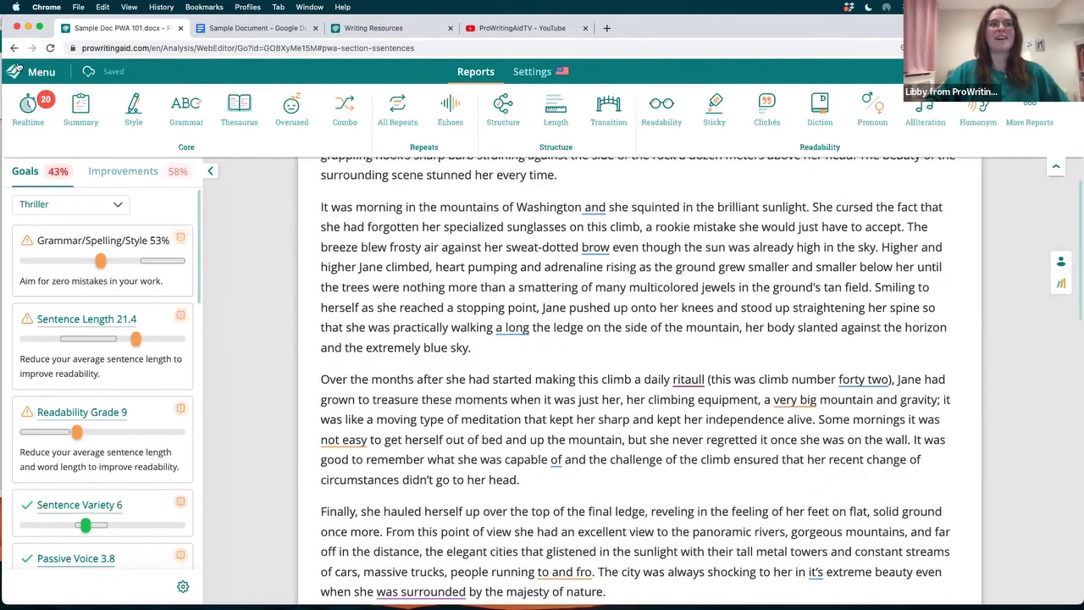
- Look over the web editor's available team, file, tools and account commands without choosing any
{"action": "left_click", "coordinate": [29, 75]}
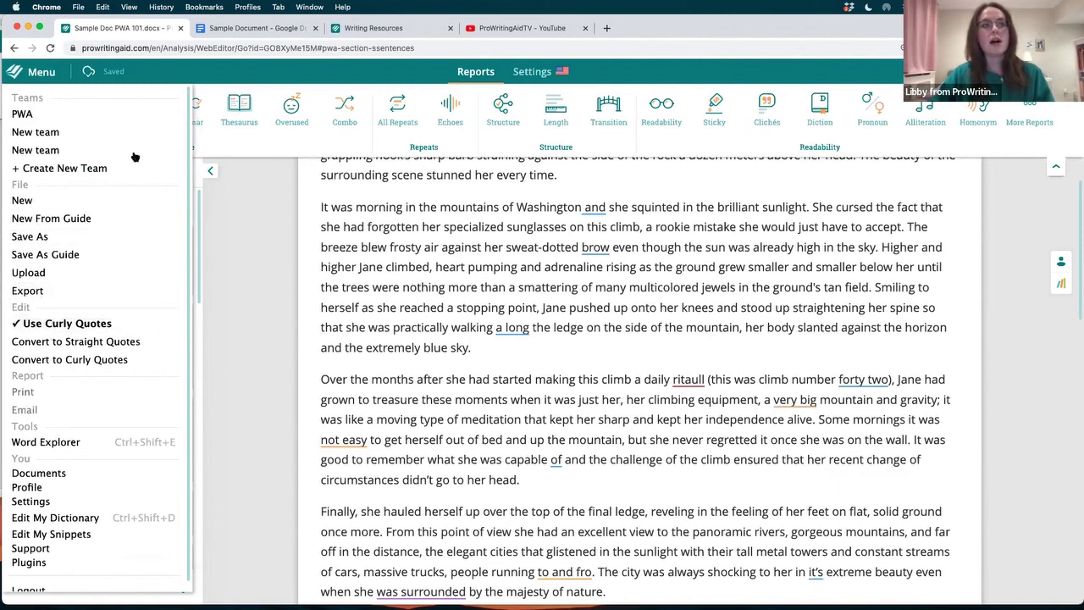
{"action": "left_click", "coordinate": [267, 221]}
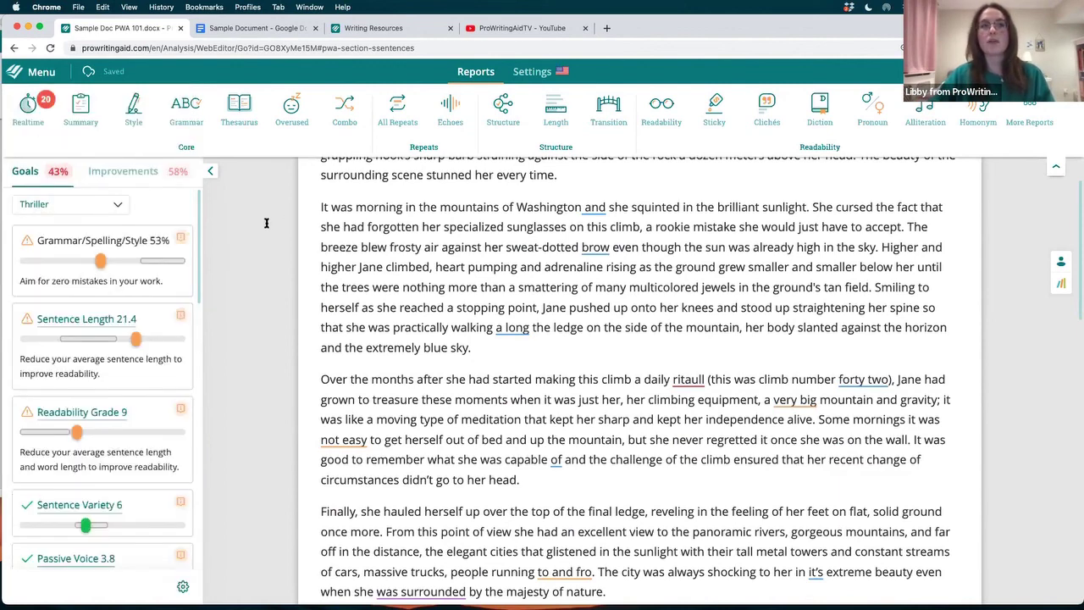